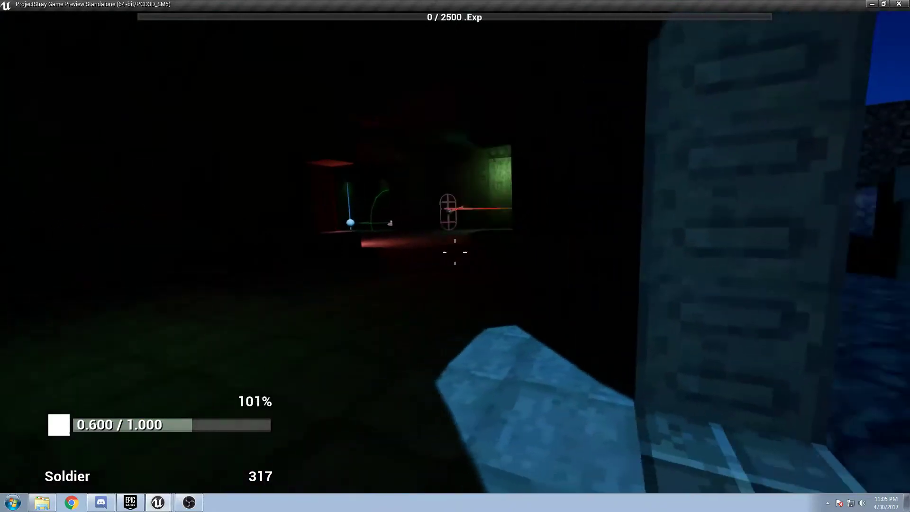
- Play-test the level by walking through the dark building toward the green-lit wall and firing the weapon
key("w")
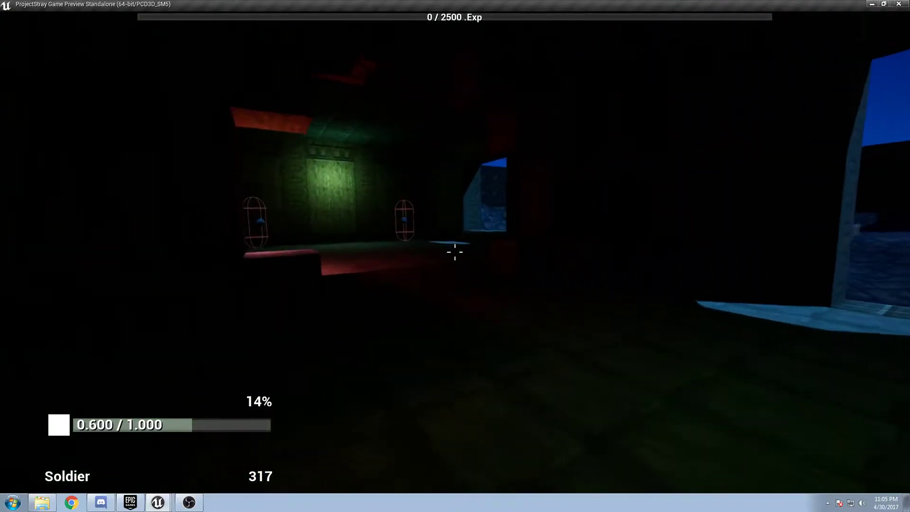
key("a")
left_click(455, 252)
key("d")
key("w")
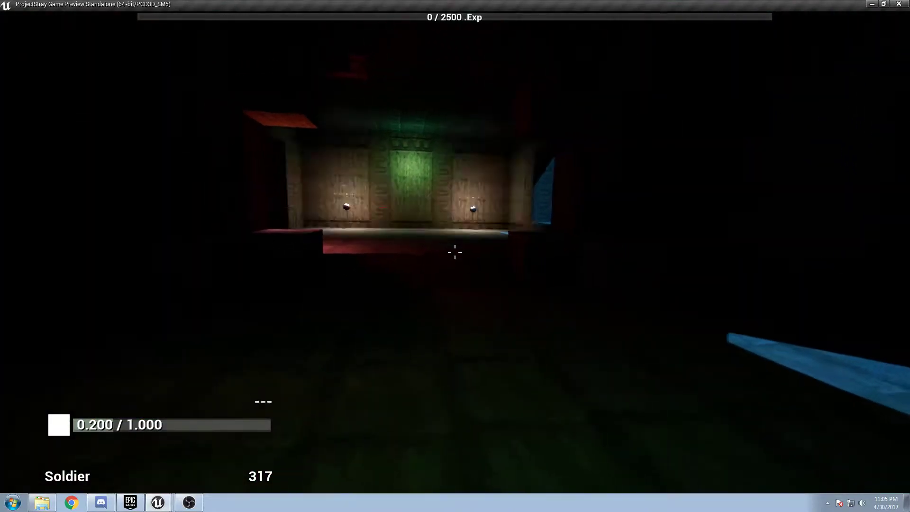
key("w")
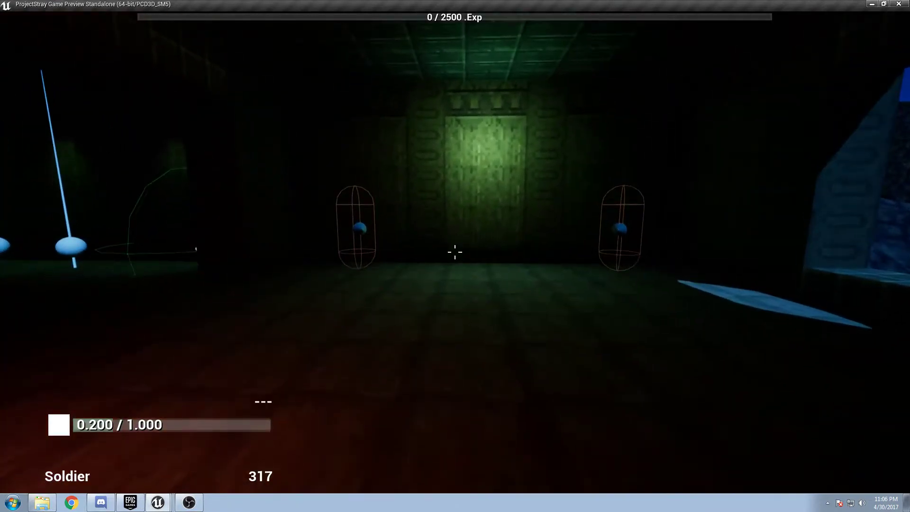
left_click(455, 252)
key("s")
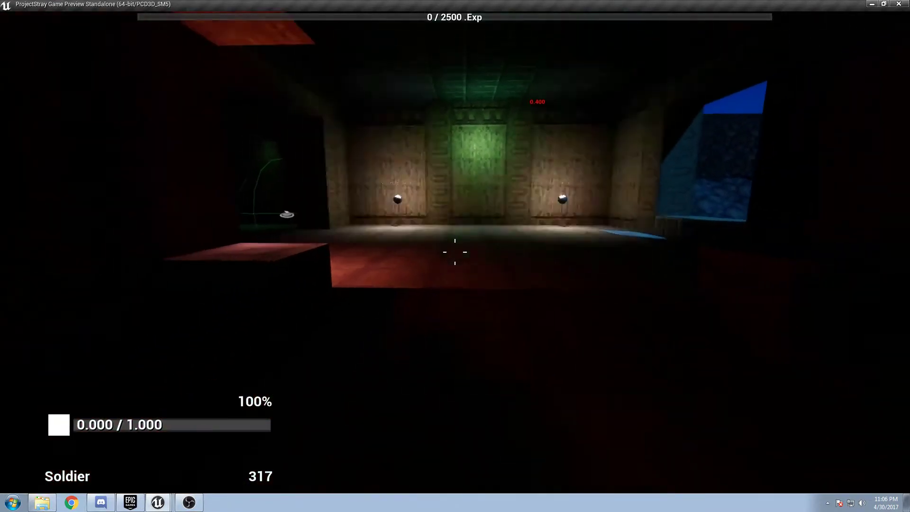
- Sprint into the green-lit room and fire test shots around the two capsule-outlined characters
key("shift+w")
key("shift+w")
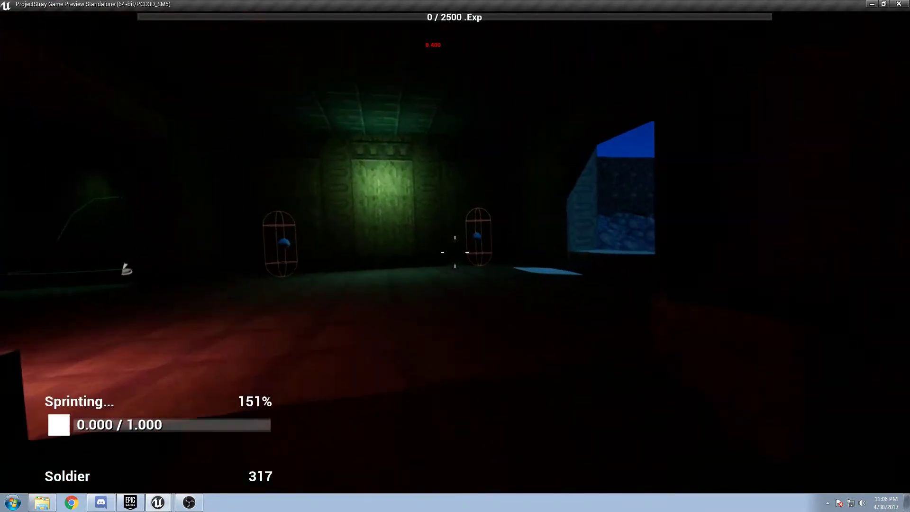
key("w")
left_click(455, 251)
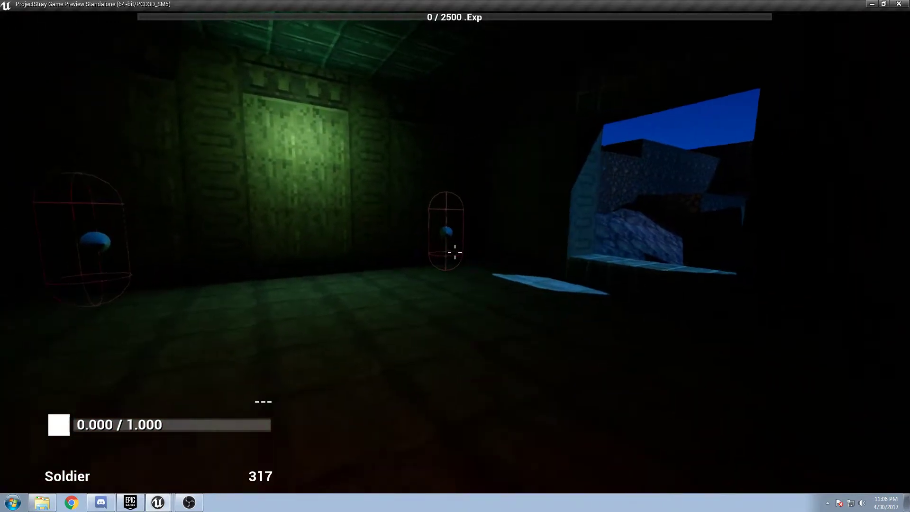
left_click(454, 252)
key("d")
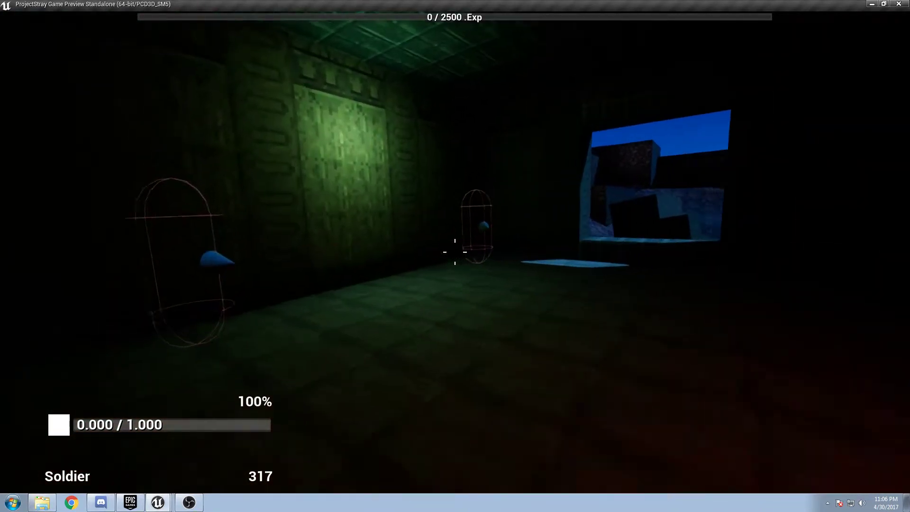
left_click(455, 252)
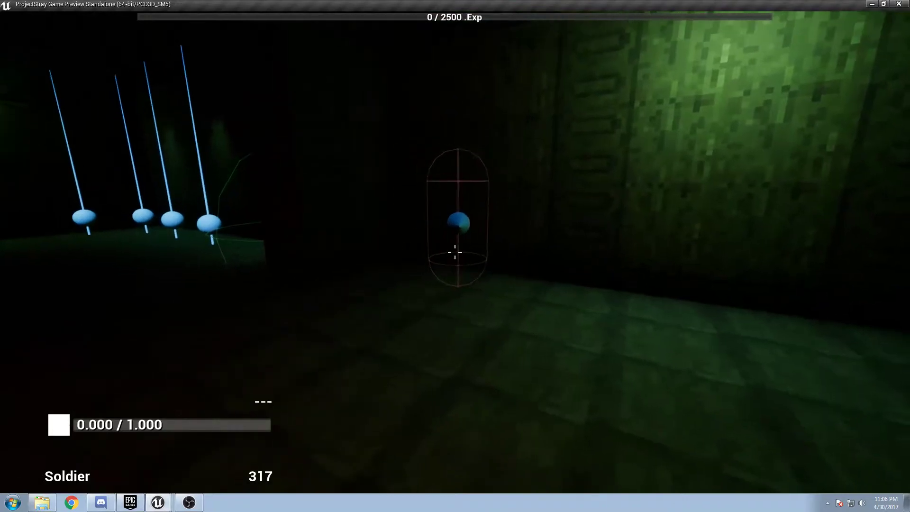
left_click(455, 252)
key("w")
key("w")
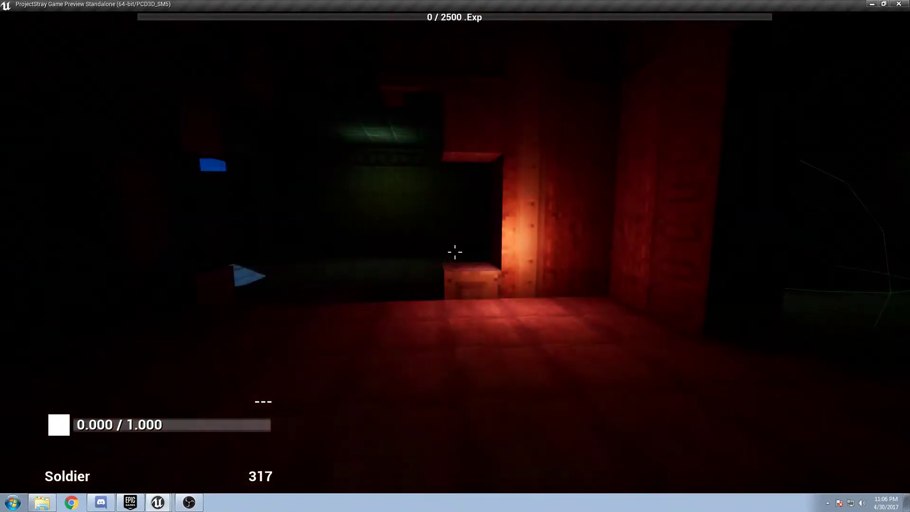
- Fire test shots in the red-lit area and explore the side hall lined with blue spheres up to its door
left_click(454, 251)
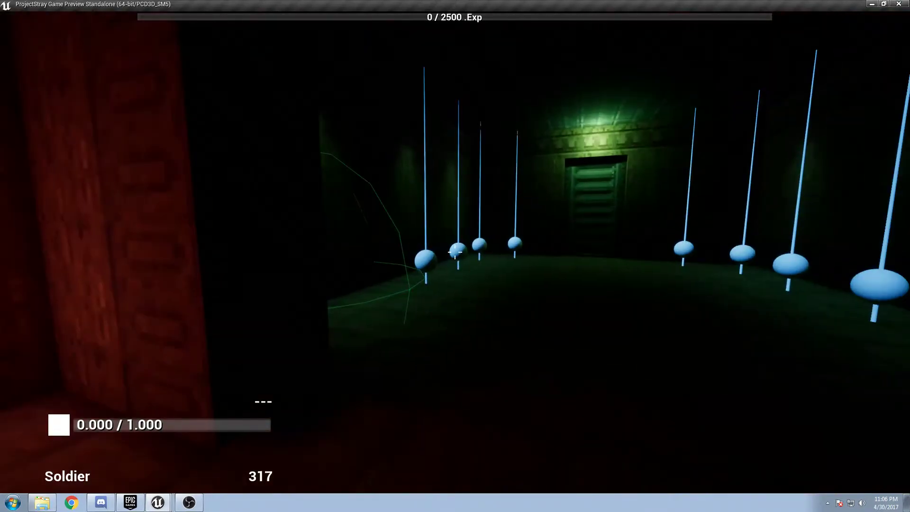
left_click(454, 251)
key("w")
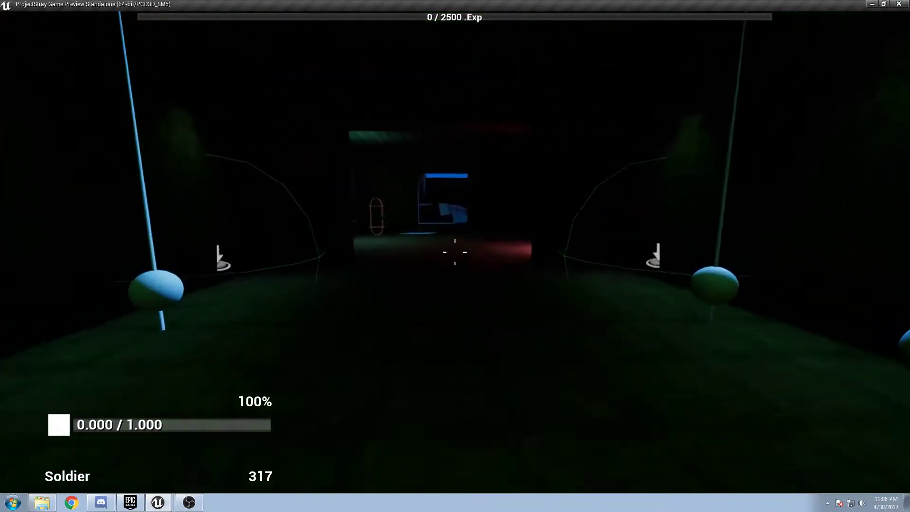
key("shift")
left_click(455, 251)
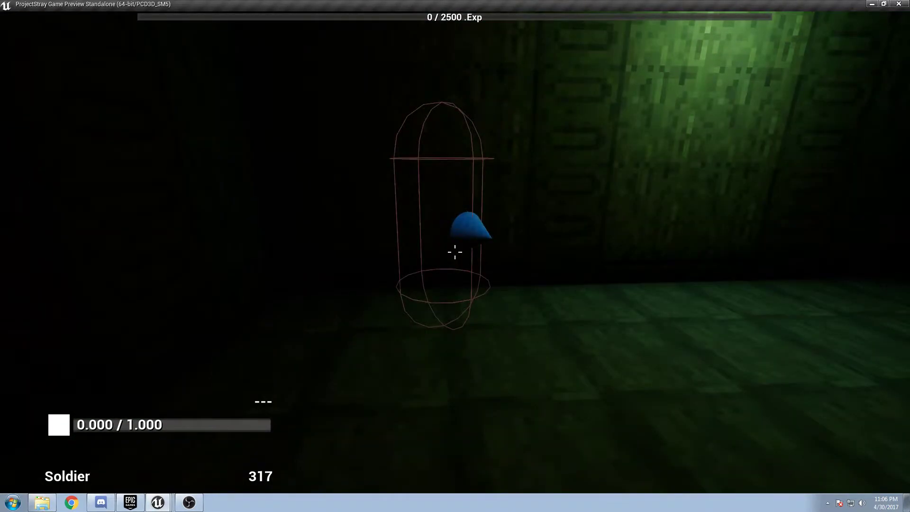
left_click(455, 251)
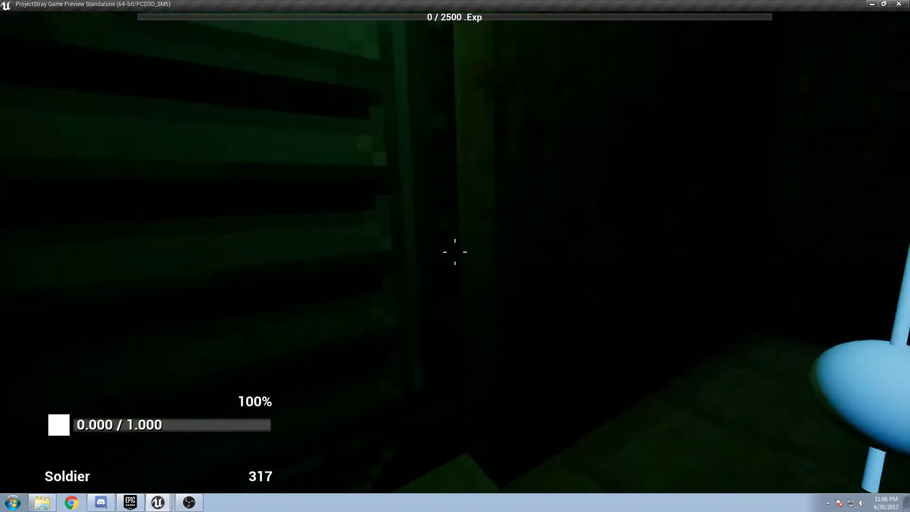
left_click(454, 251)
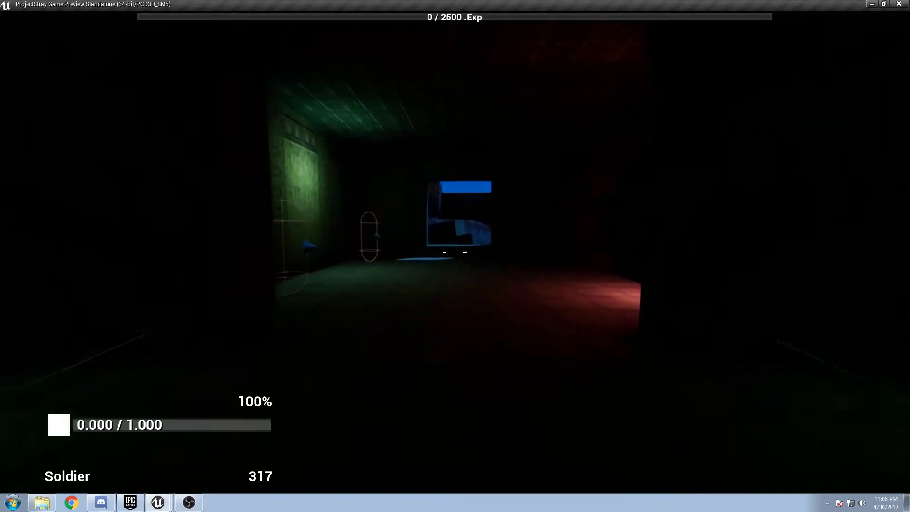
- Fire at close range around the two capsule-outlined characters beside the green-lit wall to test the damage effect
left_click(454, 252)
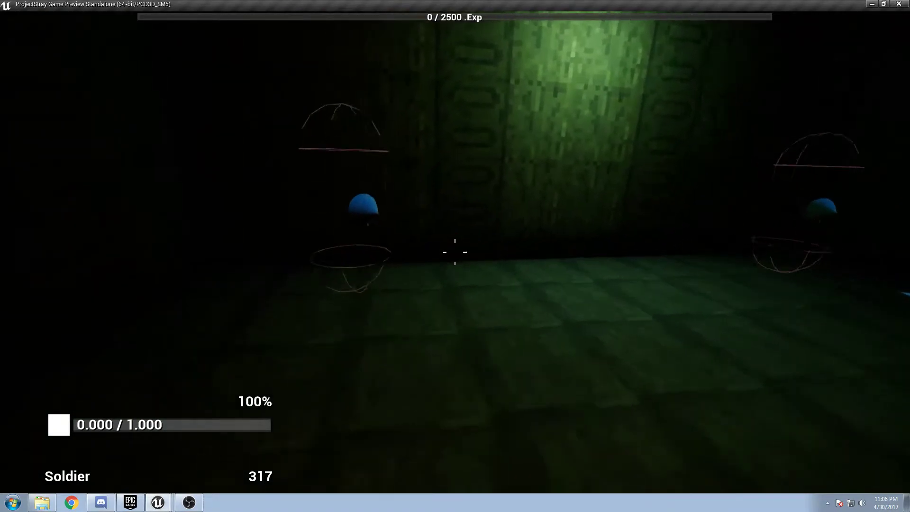
left_click(455, 251)
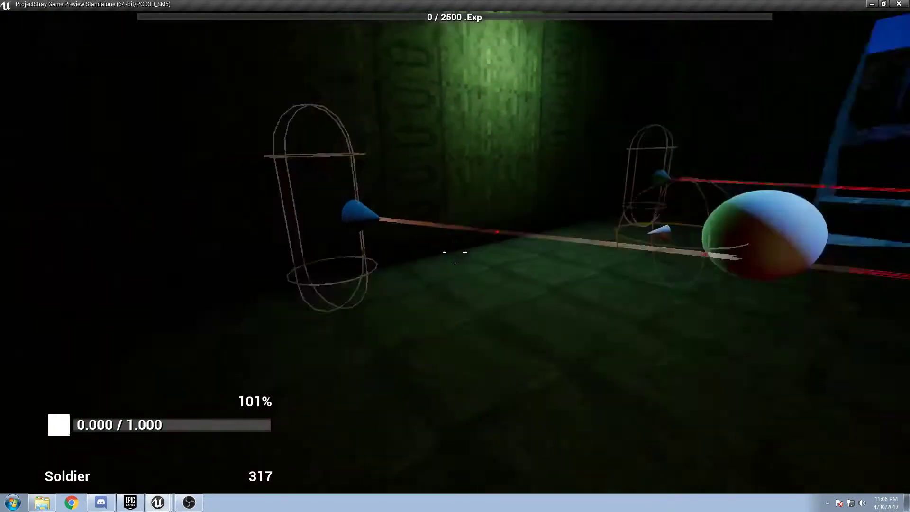
left_click(455, 251)
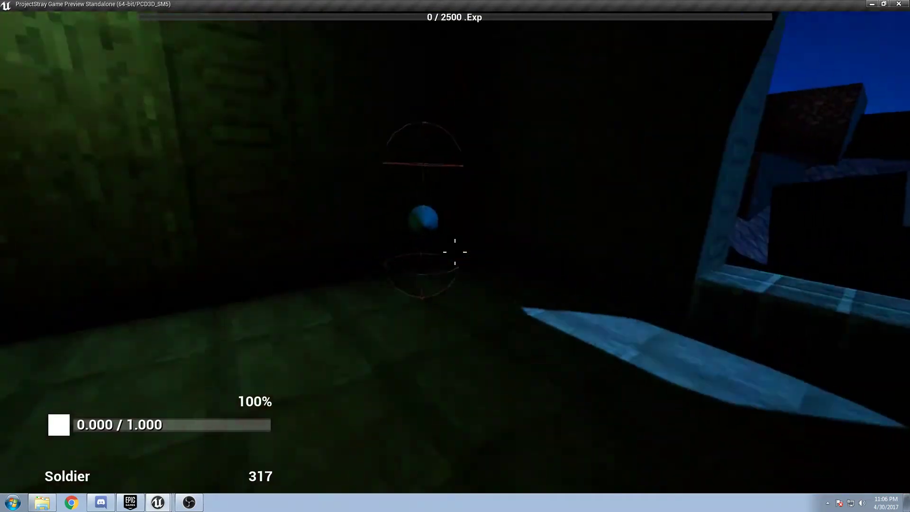
left_click(455, 252)
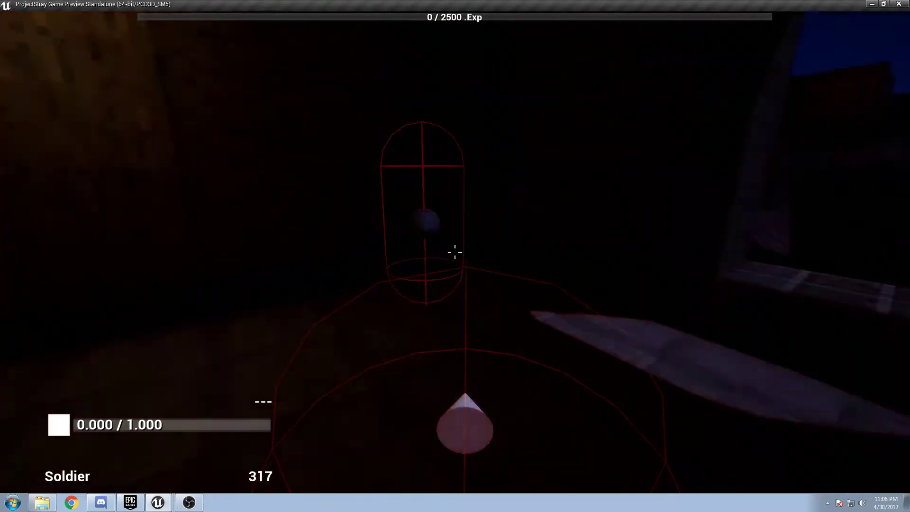
left_click(454, 252)
left_click(454, 252)
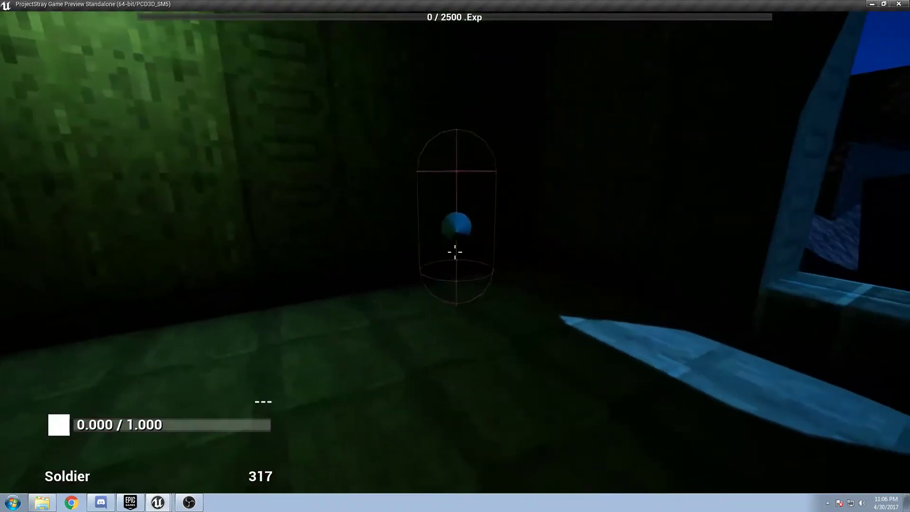
left_click(454, 251)
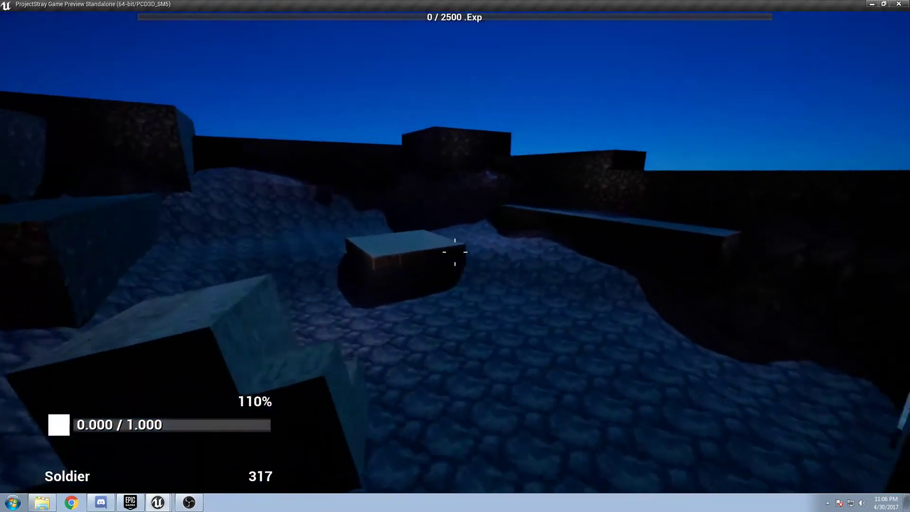
- Sprint out across the cobblestone courtyard and re-enter the dark building
key("shift")
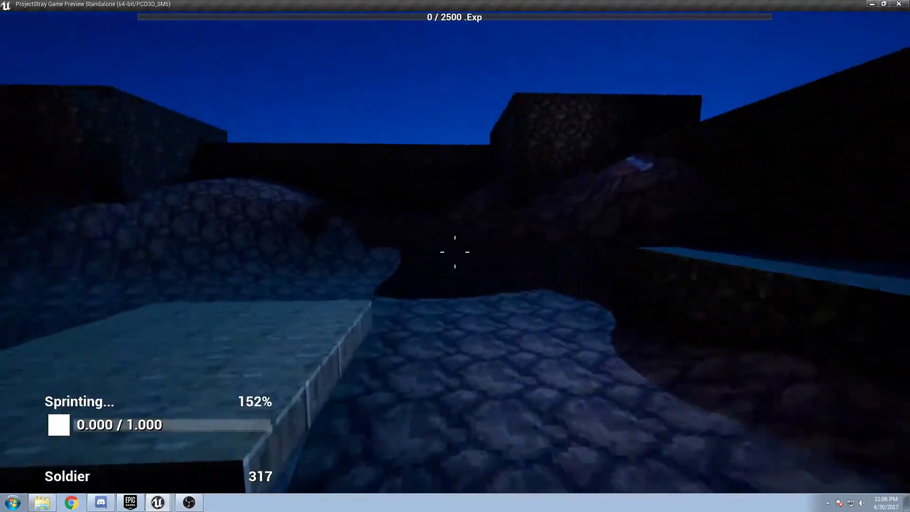
key("w")
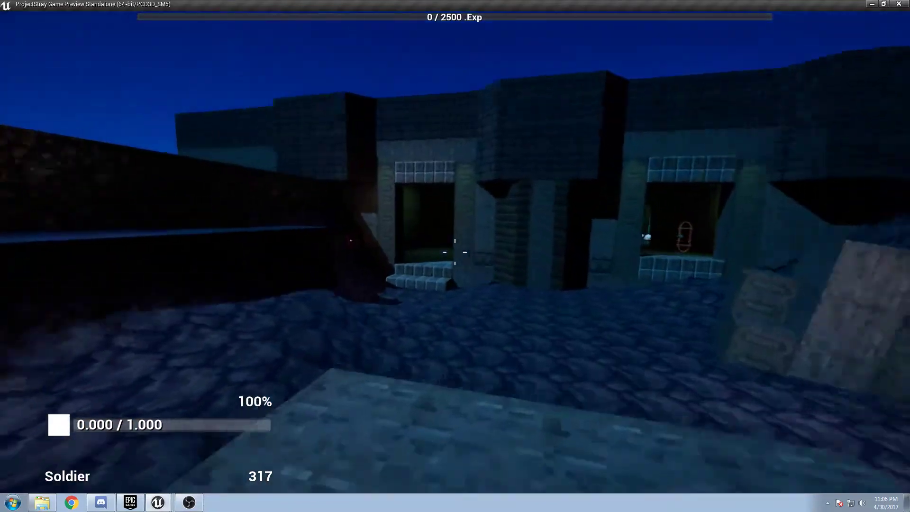
key("shift")
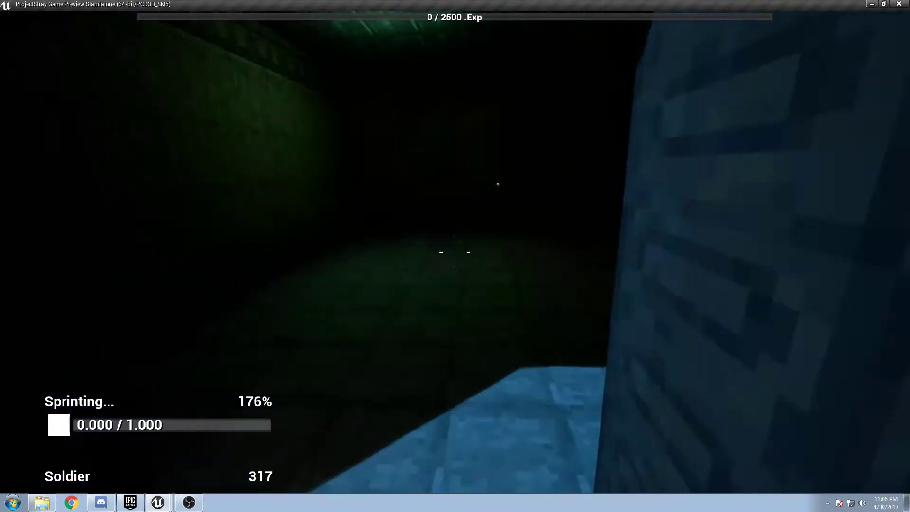
key("w")
key("w")
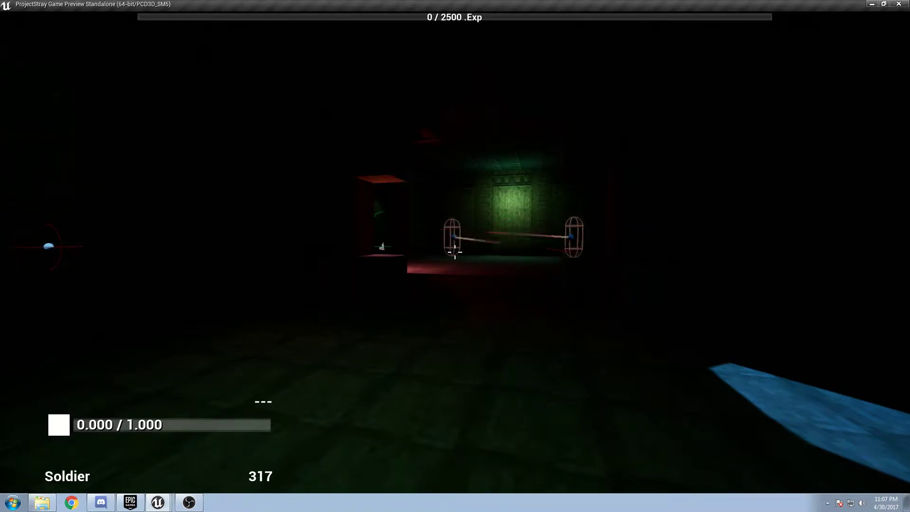
- Fire repeatedly around the building's entrance and stone pillar to test the projectiles and the red damage tint
left_click(455, 252)
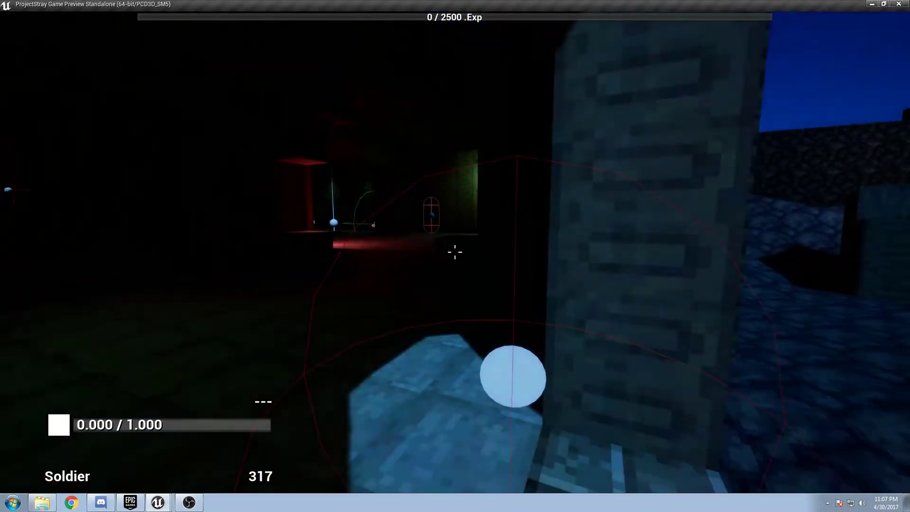
left_click(454, 252)
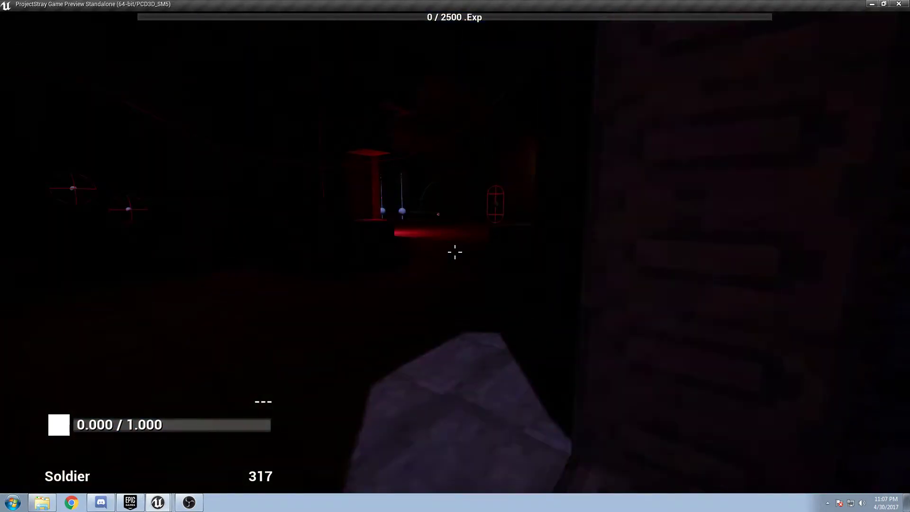
left_click(455, 252)
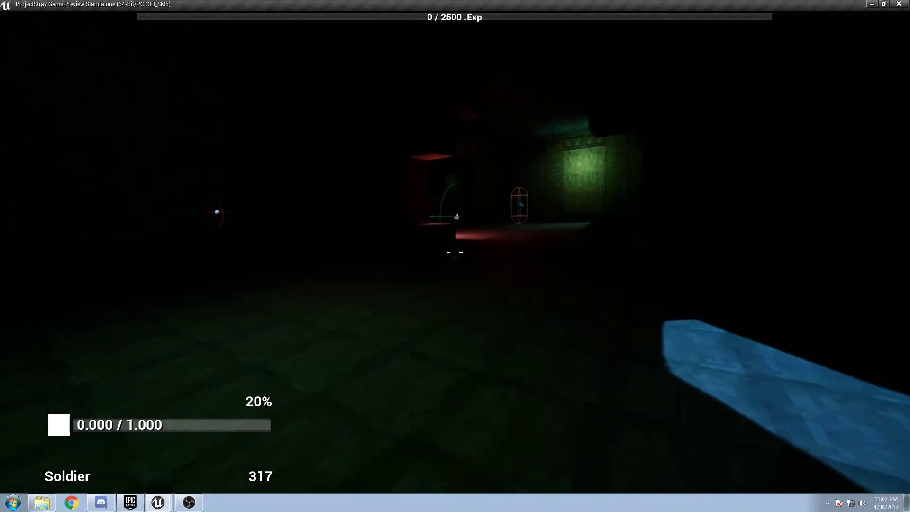
left_click(455, 252)
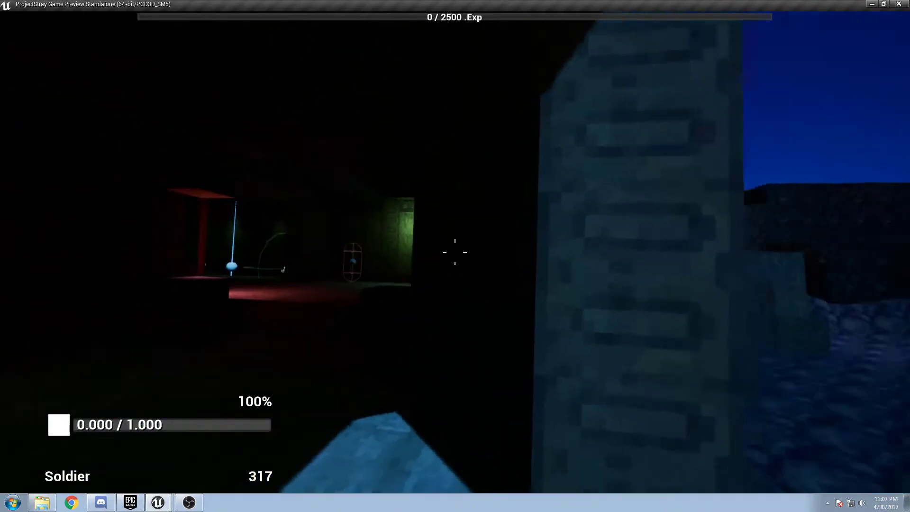
left_click(455, 252)
left_click(455, 252)
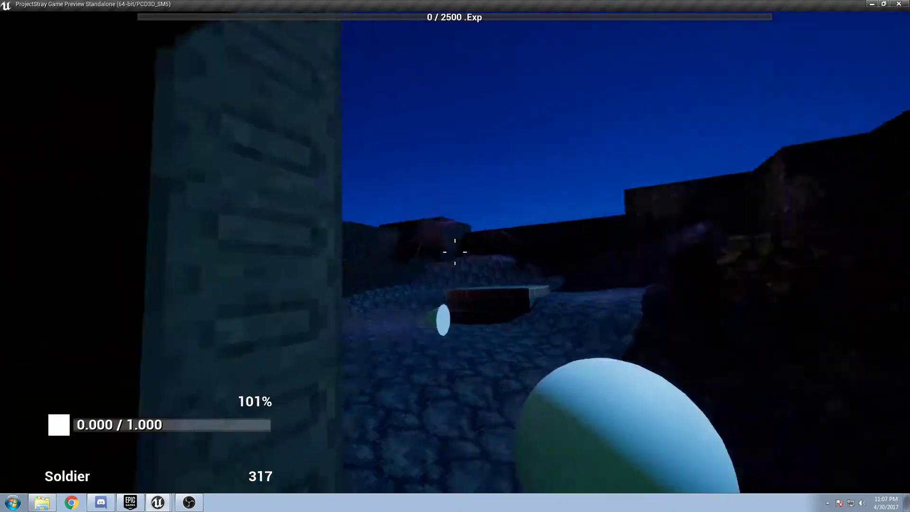
left_click(455, 252)
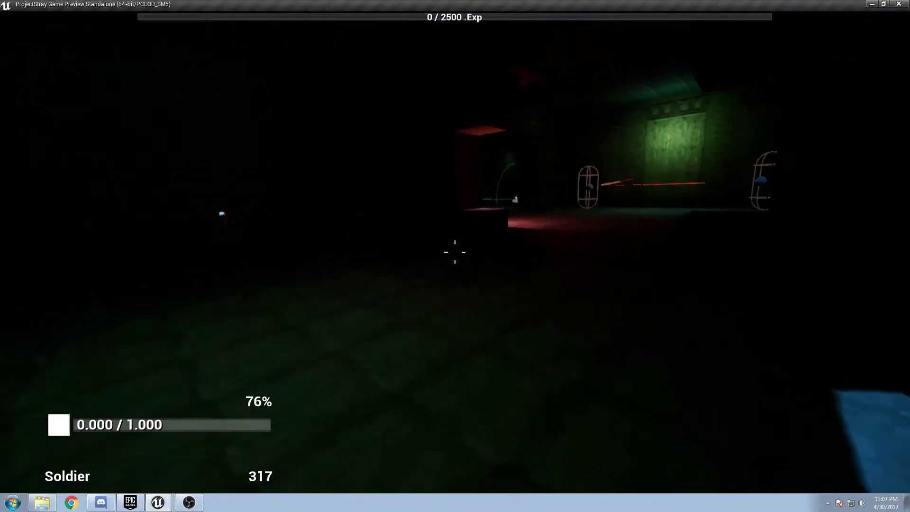
left_click(455, 252)
- End the standalone game preview and bring up the DamageBlend timeline of the PSCharacterBase blueprint
key("Escape")
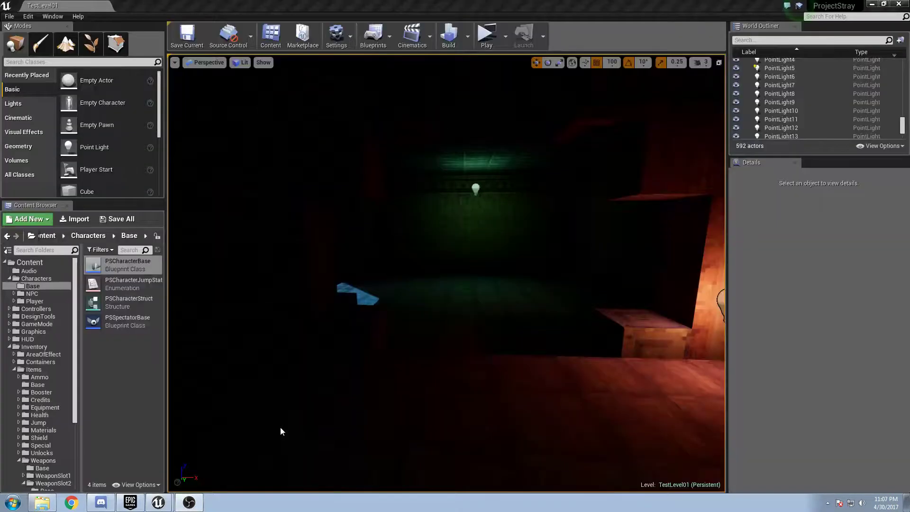
left_click(187, 38)
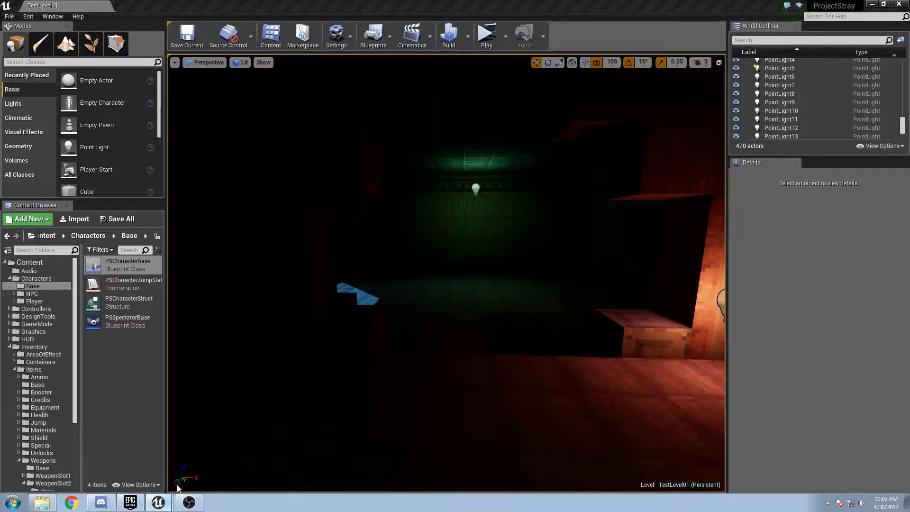
left_click(176, 482)
- Examine the DamageBlend timeline curve from its end key back to its starting key
scroll(476, 256, "down", 5)
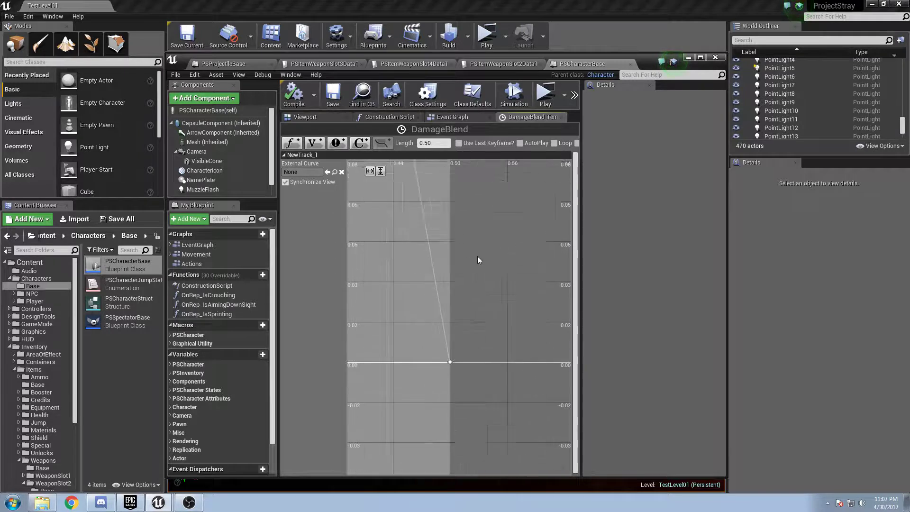
right_click_drag(469, 264, 502, 482)
right_click_drag(447, 285, 477, 461)
right_click_drag(411, 218, 428, 405)
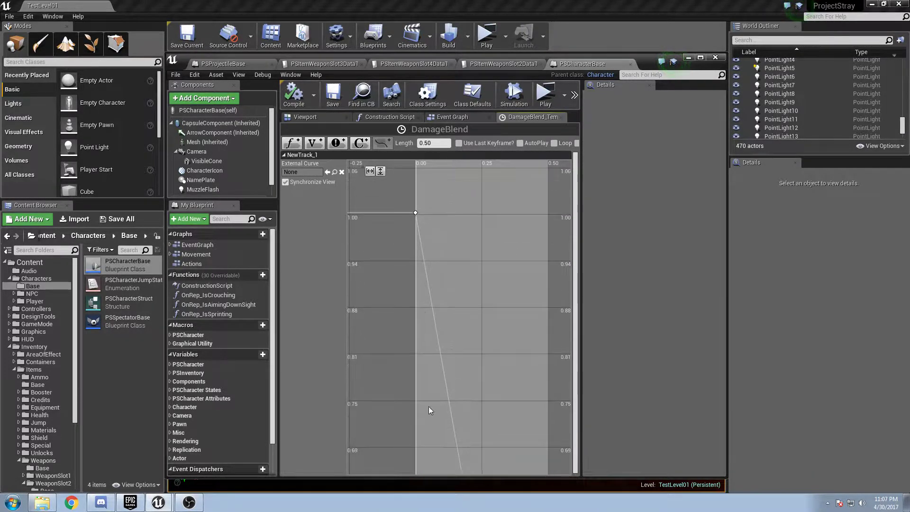
scroll(417, 210, "up", 5)
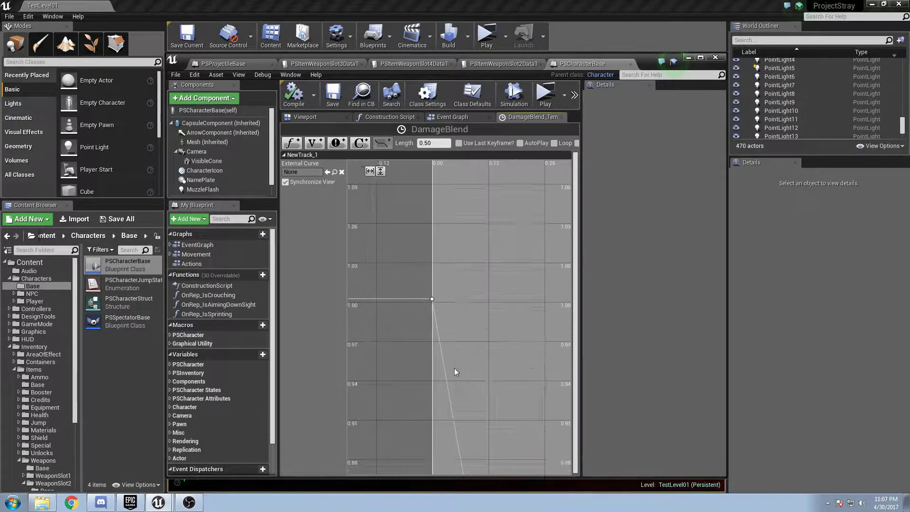
- Set the starting key of the DamageBlend timeline curve to a value of 1.0
scroll(418, 300, "up", 1)
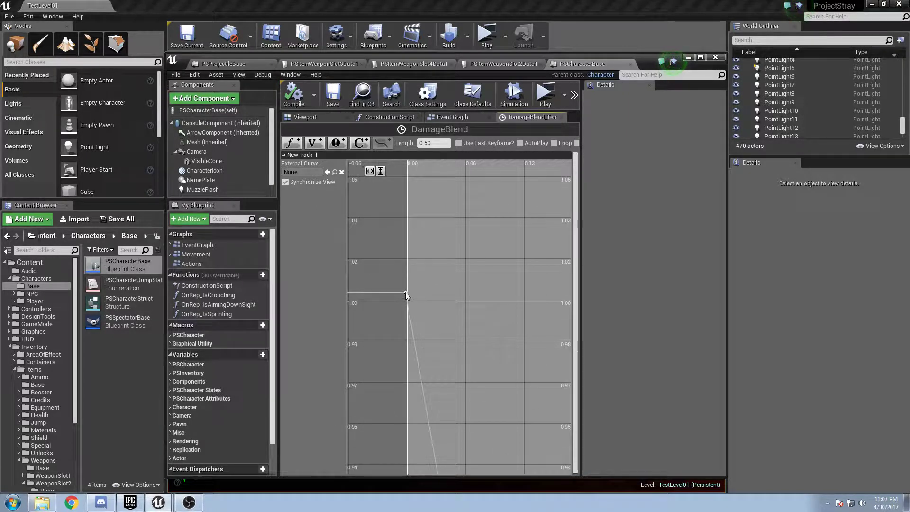
left_click_drag(405, 291, 407, 301)
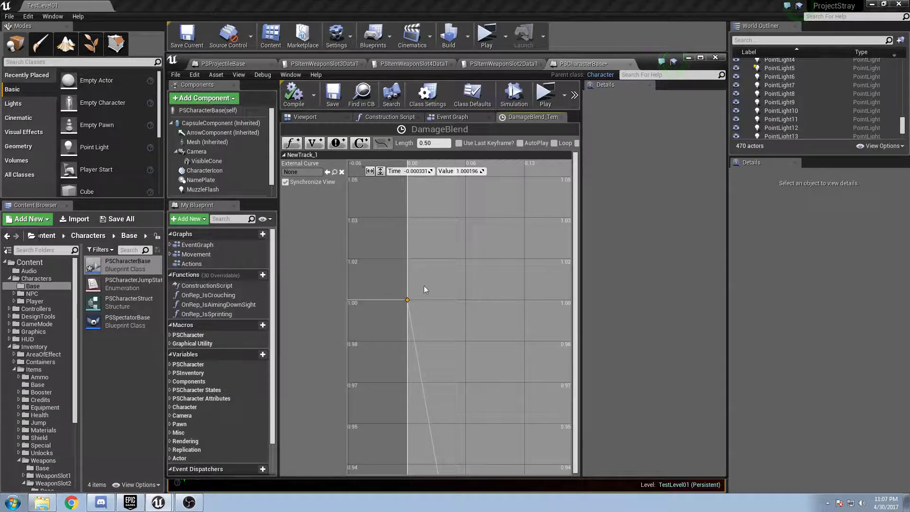
type("1.0")
right_click_drag(470, 373, 460, 323)
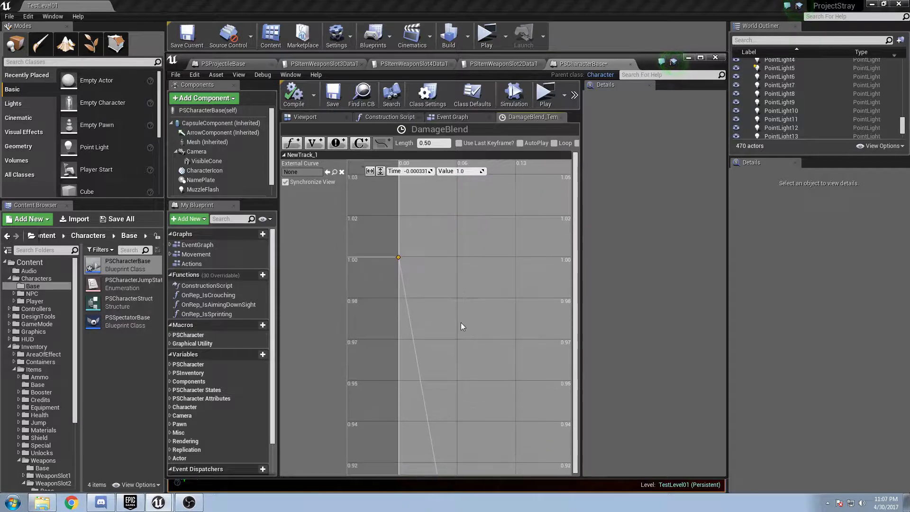
left_click(461, 322)
- Set the curve's end key to value 0.0 and time 0.5, and save the PSCharacterBase blueprint
right_click_drag(483, 396, 504, 371)
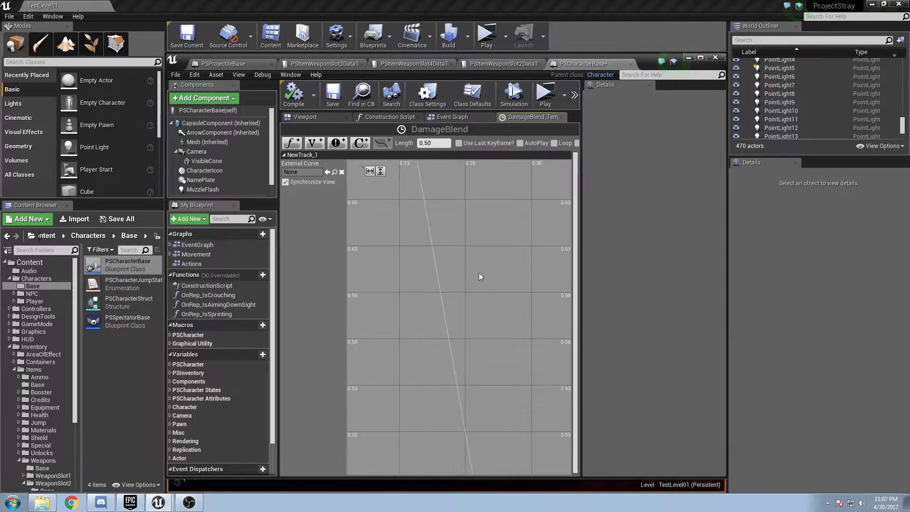
scroll(476, 272, "down", 5)
right_click_drag(490, 424, 491, 288)
scroll(486, 286, "up", 2)
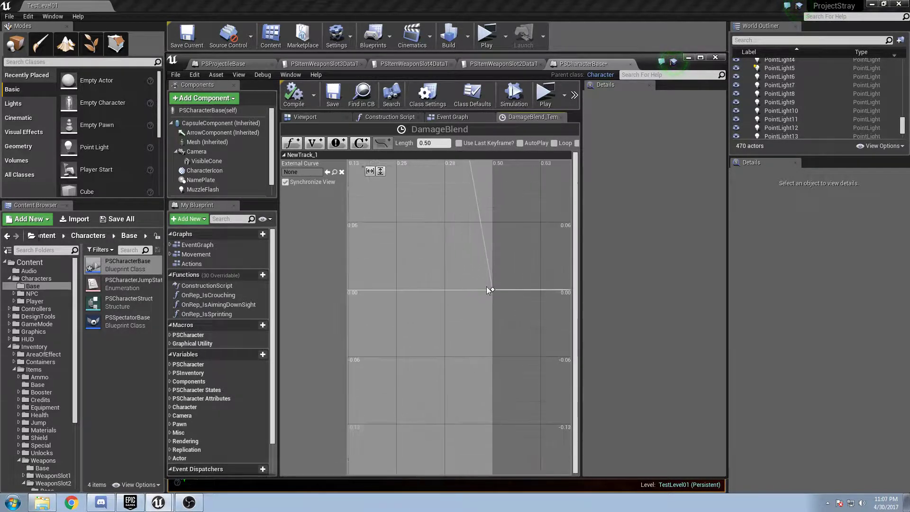
left_click(492, 289)
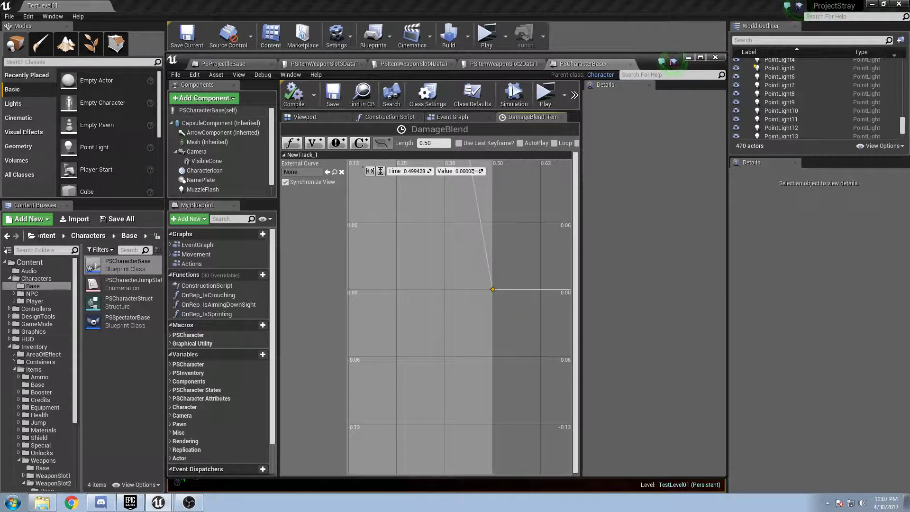
type("0.0")
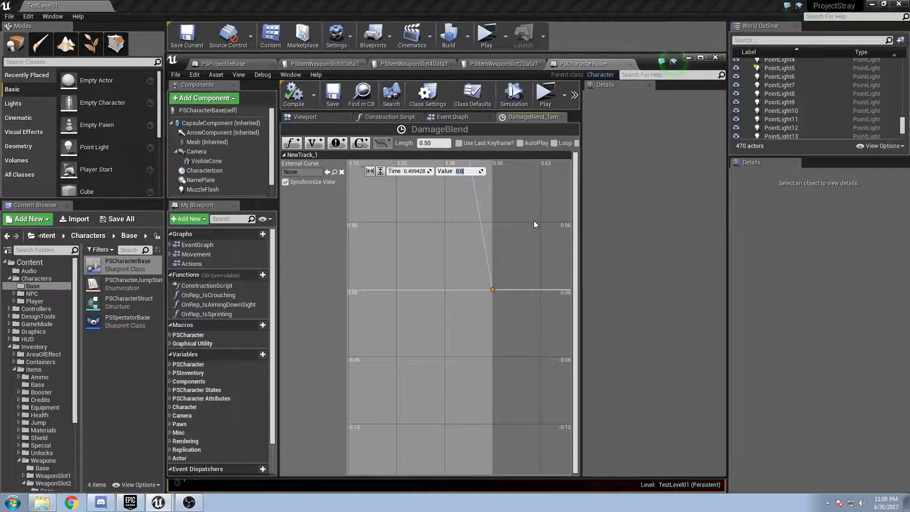
left_click(413, 171)
type("0.")
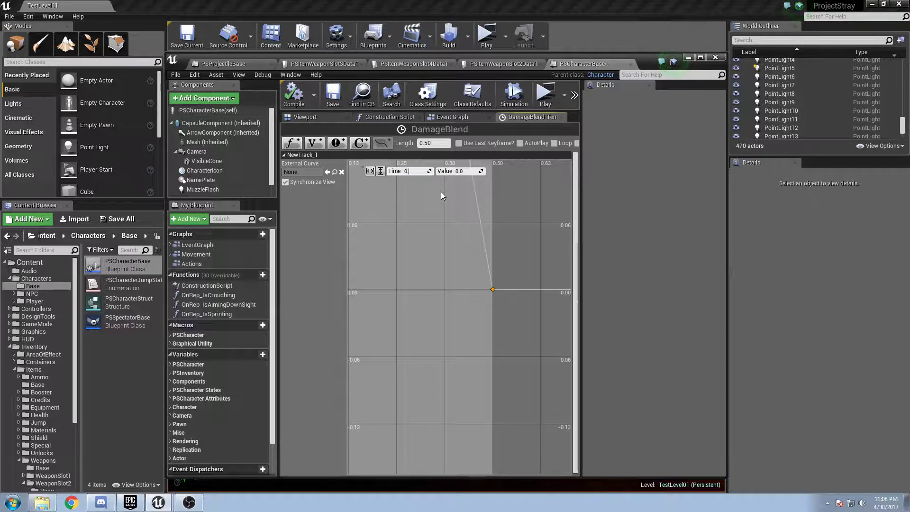
type("5")
key("Return")
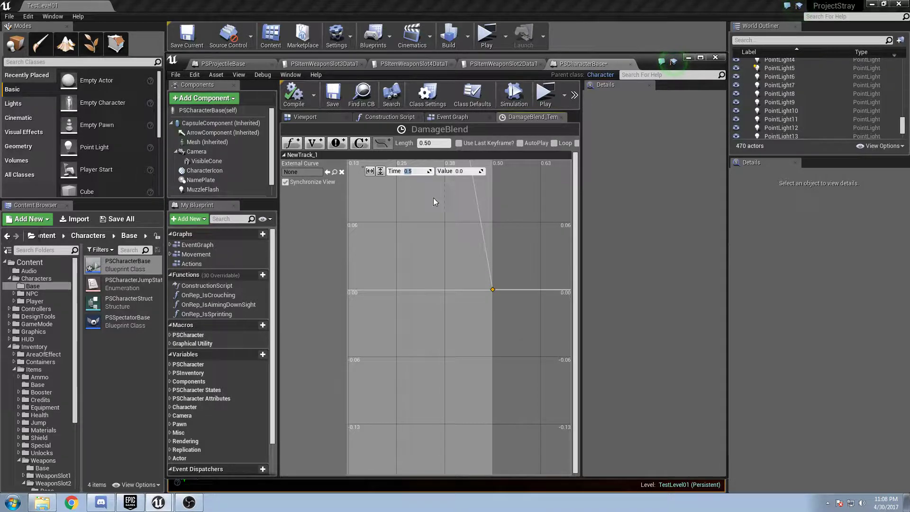
left_click(318, 240)
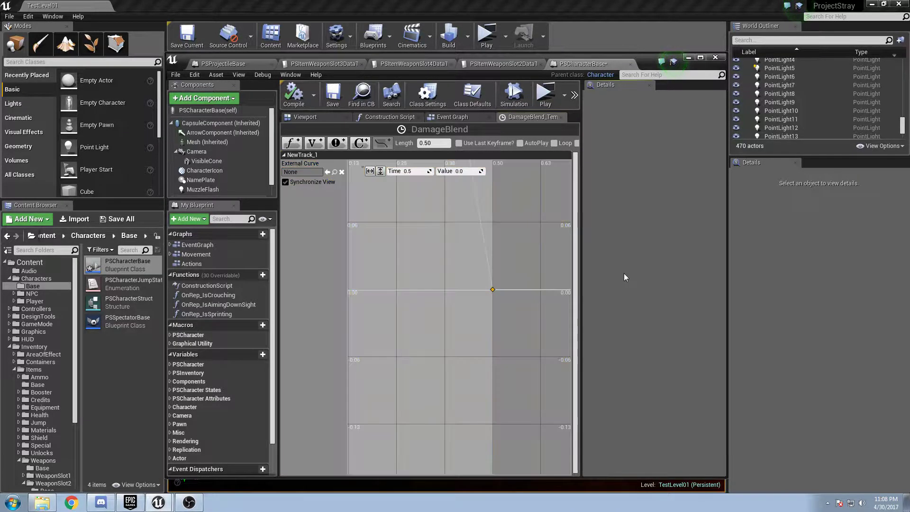
left_click(333, 94)
- Bring up the DamageBlend node in the PSCharacterBase Event Graph and maximize the blueprint editor window
left_click(500, 63)
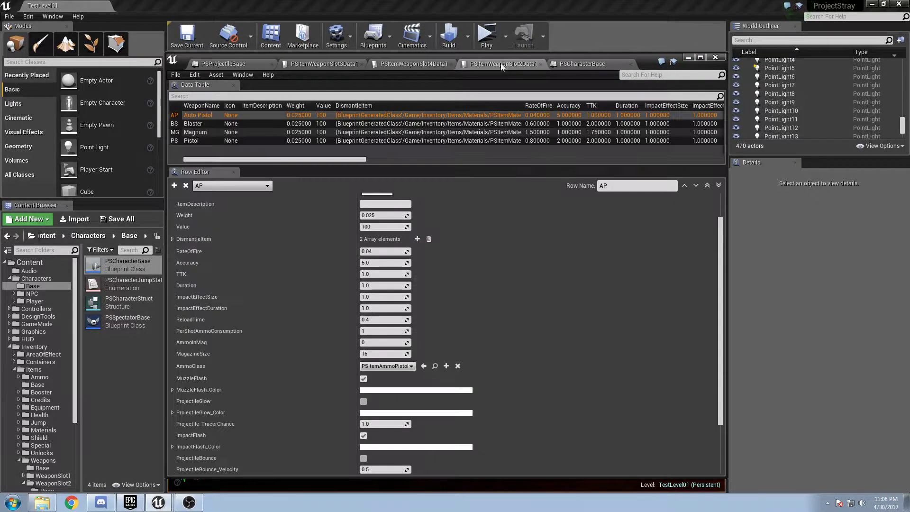
left_click(587, 63)
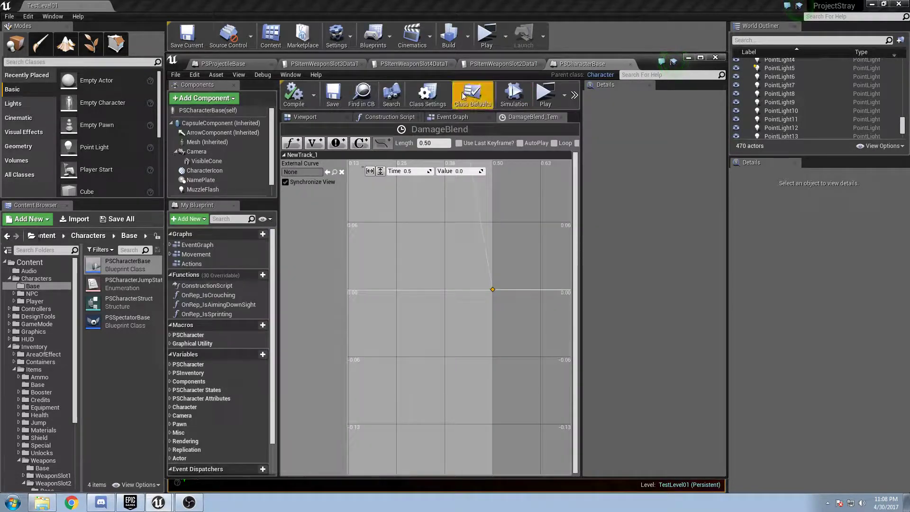
left_click(451, 118)
scroll(483, 241, "down", 2)
scroll(448, 220, "up", 3)
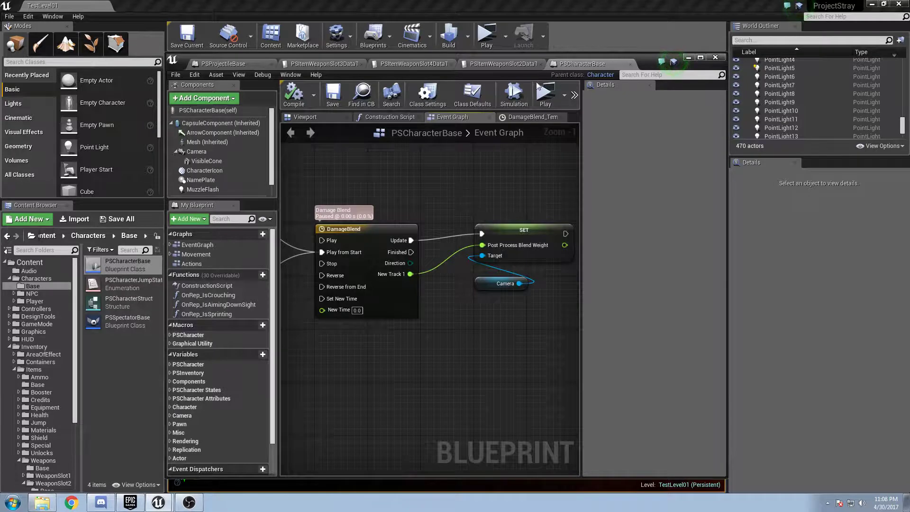
left_click(701, 57)
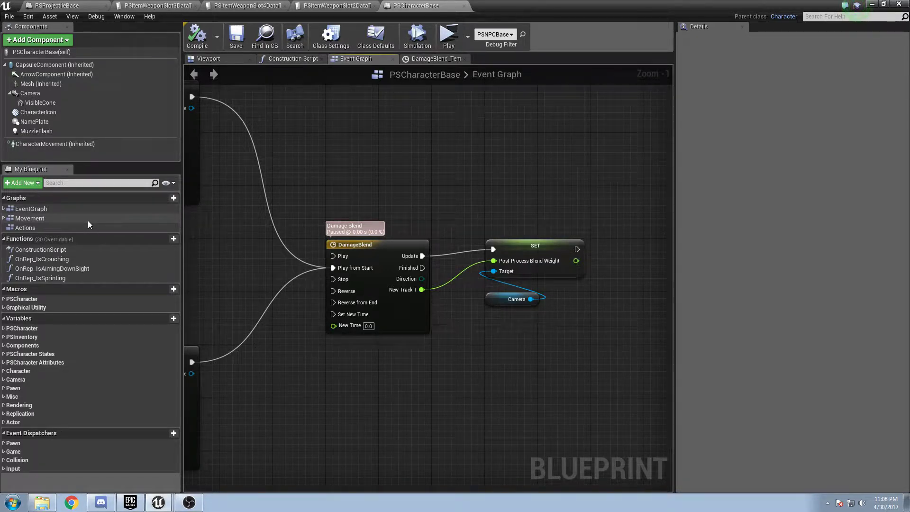
- Review the Camera component's Scene Color Tint and the Post Process Blend Weight node in the Construction Script, and save the blueprint
left_click(44, 94)
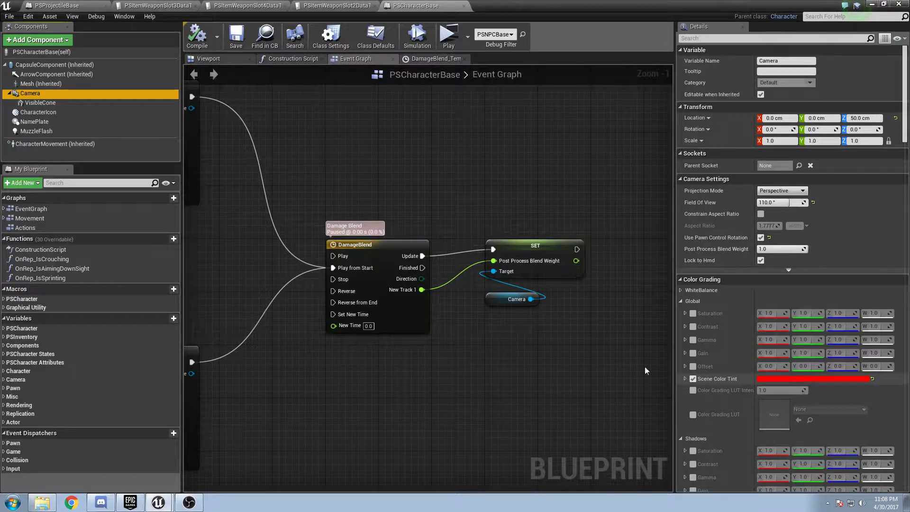
left_click(412, 149)
left_click(291, 58)
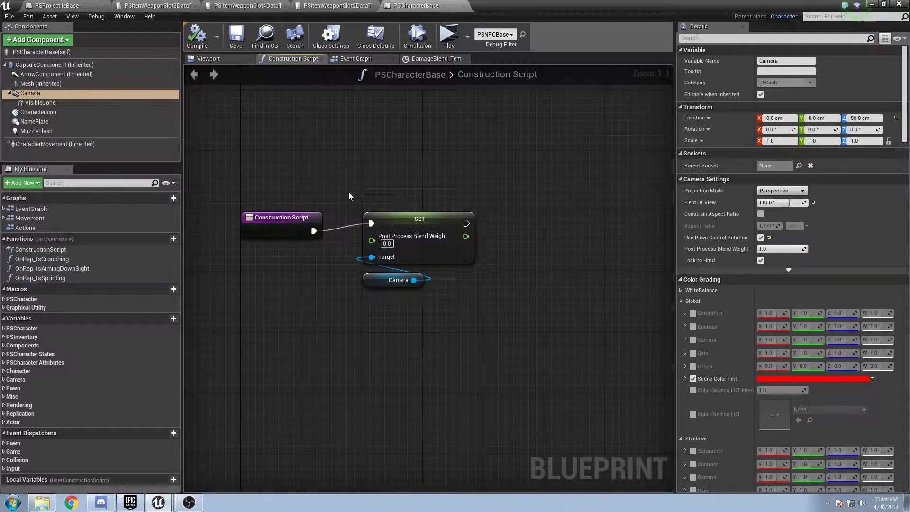
left_click_drag(353, 191, 555, 340)
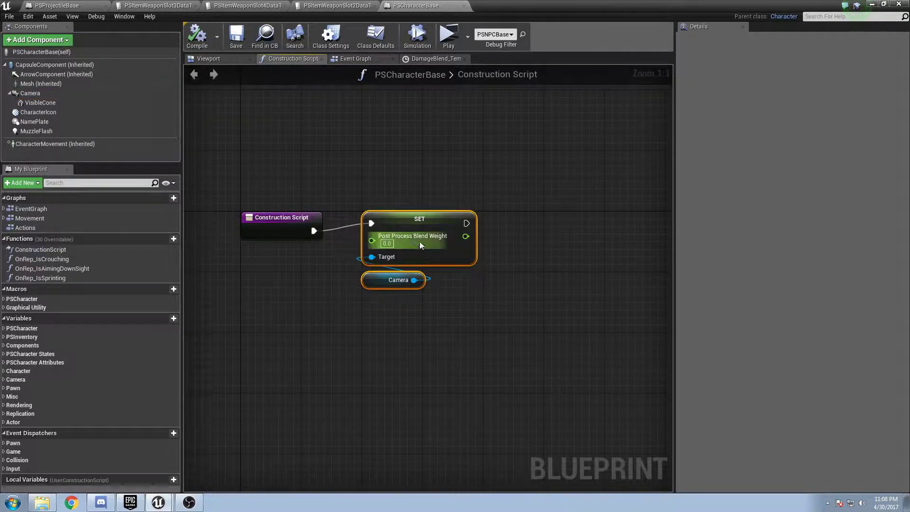
left_click(382, 281)
left_click(459, 334)
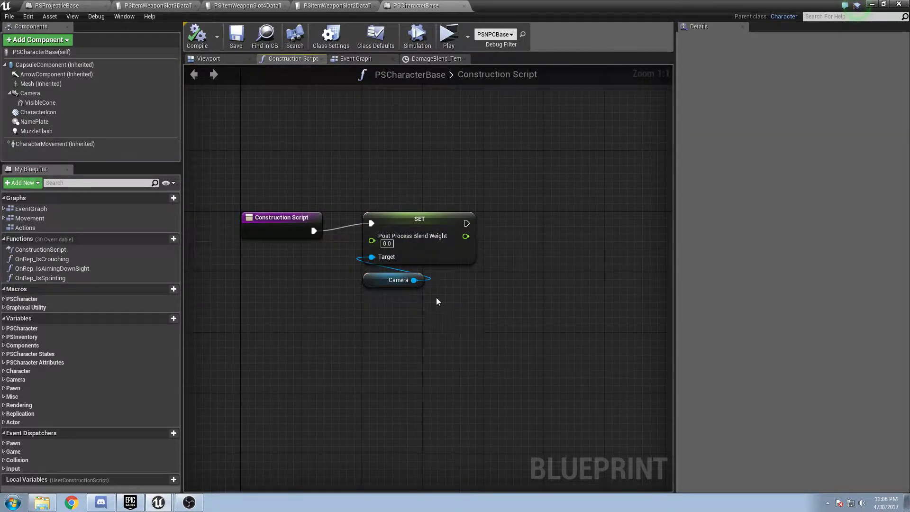
left_click(238, 37)
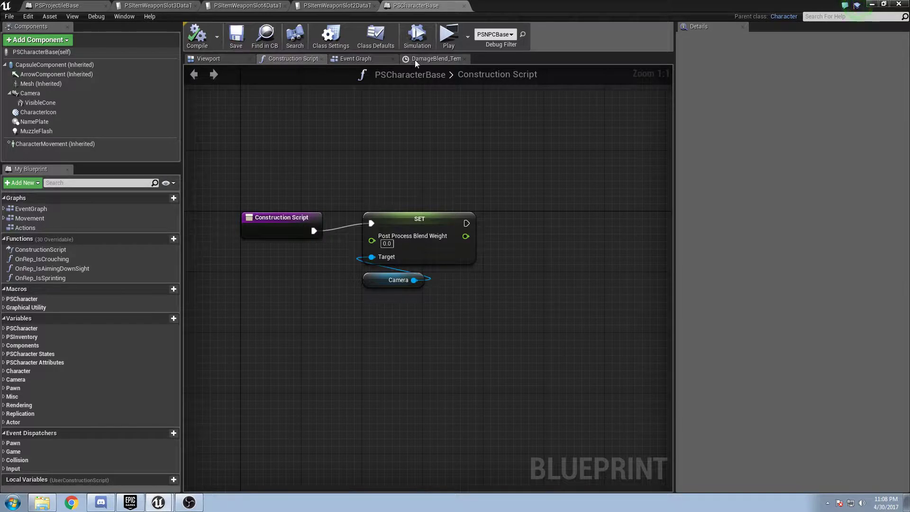
- In the Event Graph, move the Post Process Blend Weight SET node and its Camera node down to line up with DamageBlend's Update output
left_click(415, 59)
left_click(363, 59)
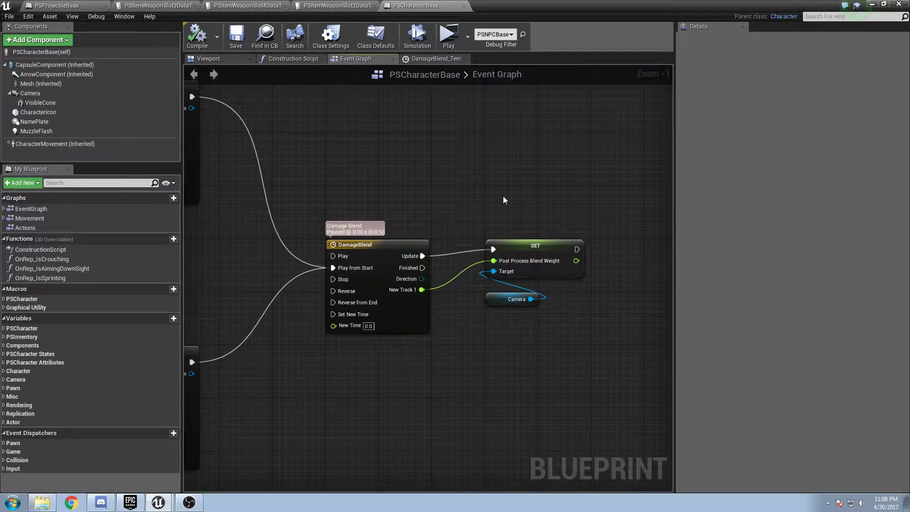
left_click_drag(491, 204, 536, 258)
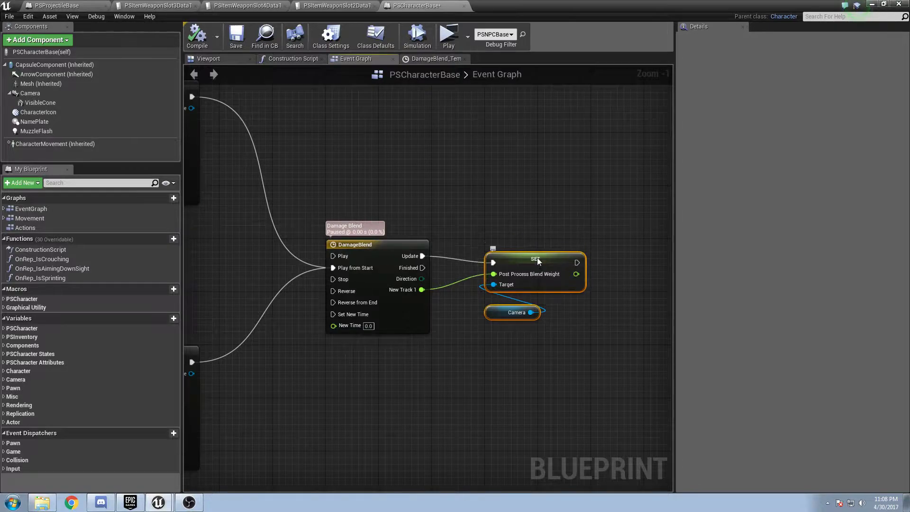
left_click(541, 215)
left_click(494, 305)
left_click(493, 319)
- Examine how the SpawnActor PSFloating Text chains feed the DamageBlend timeline and the camera's Post Process Blend Weight
scroll(564, 330, "down", 4)
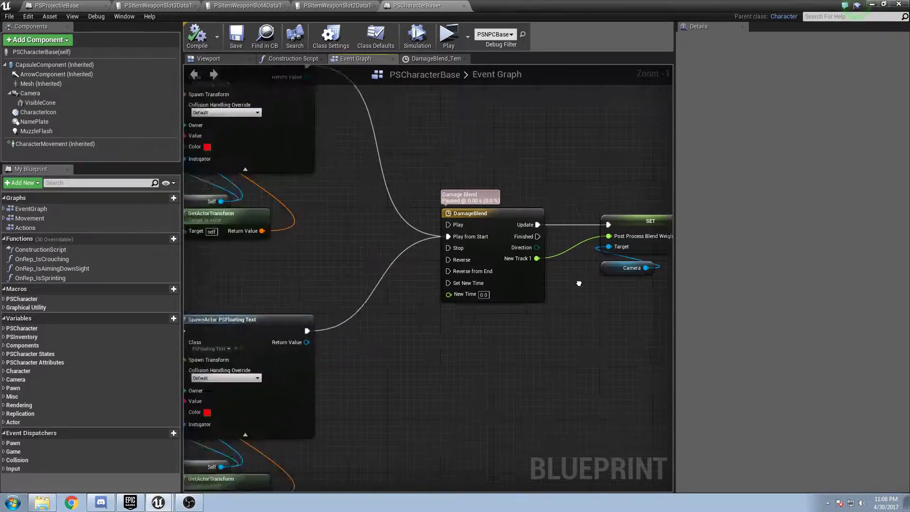
right_click_drag(563, 331, 550, 265)
scroll(549, 265, "up", 2)
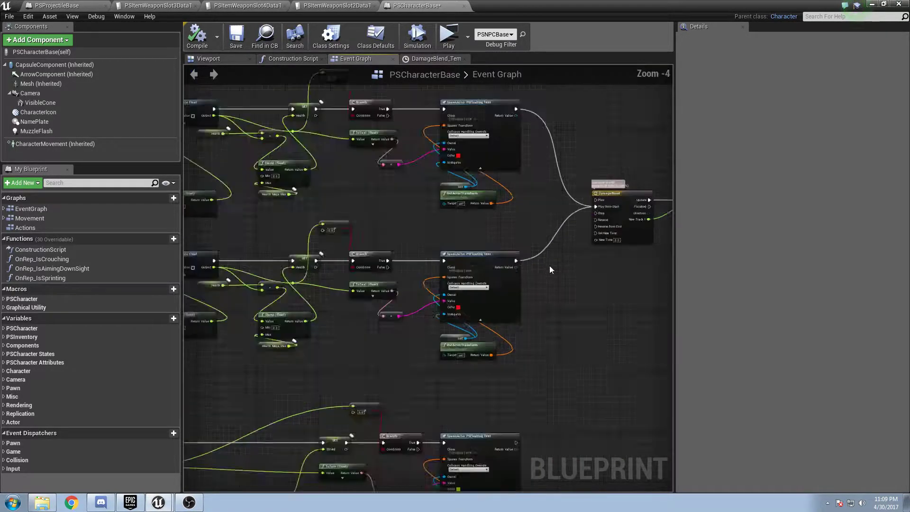
right_click_drag(631, 283, 351, 335)
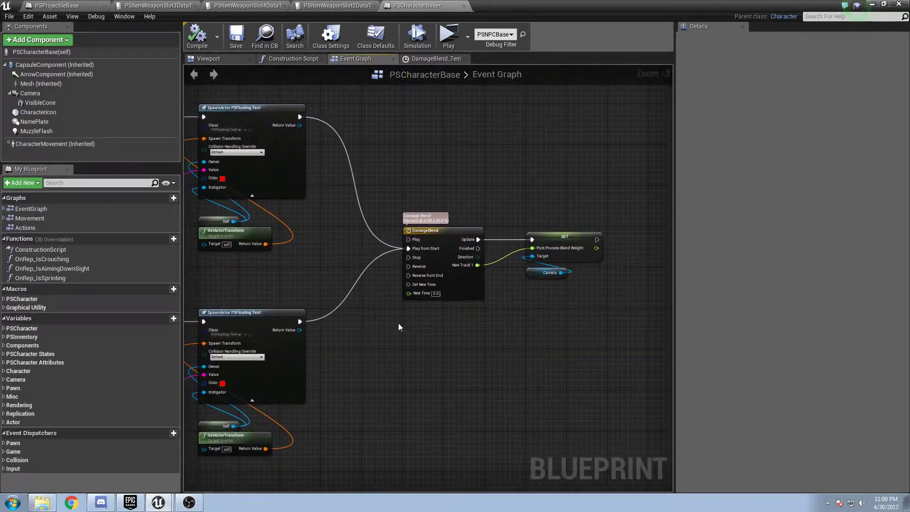
right_click_drag(402, 322, 529, 284)
scroll(540, 312, "up", 2)
right_click_drag(465, 234, 380, 280)
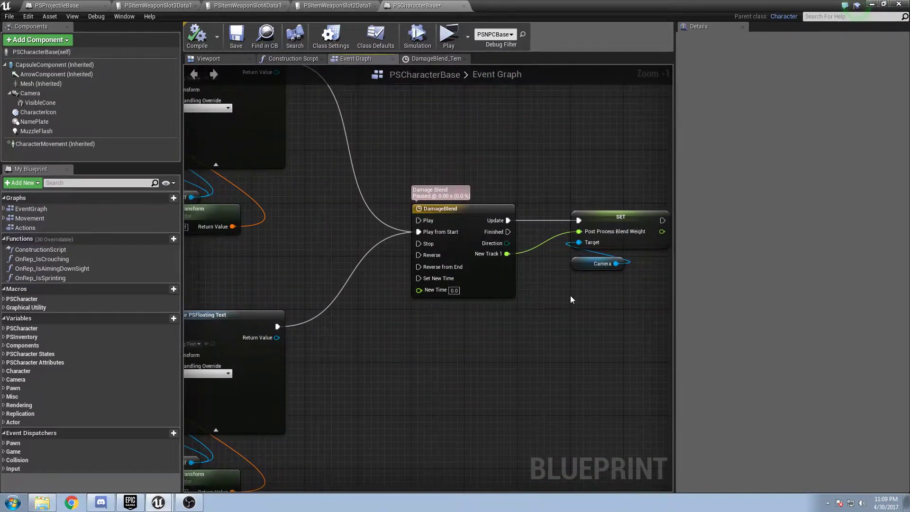
right_click_drag(571, 296, 517, 309)
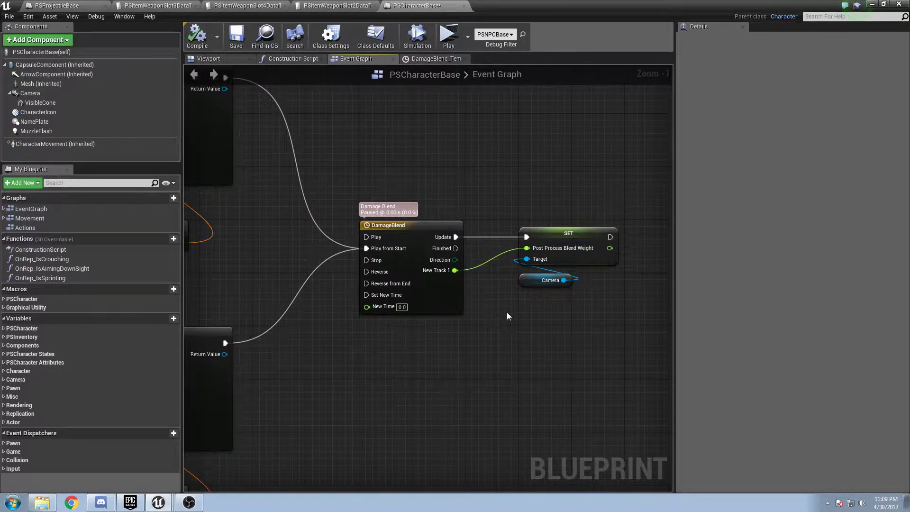
- Save the PSCharacterBase blueprint and launch a maximized standalone game preview of TestLevel01
left_click(241, 40)
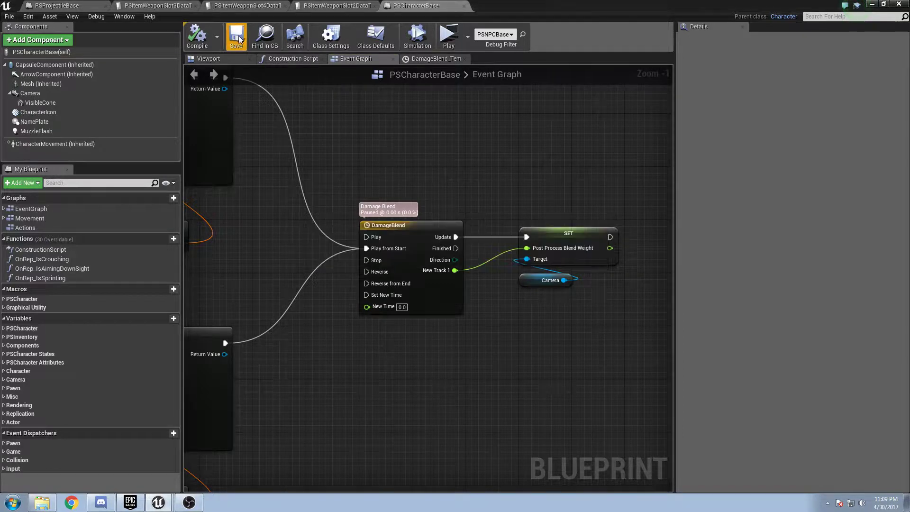
left_click(873, 5)
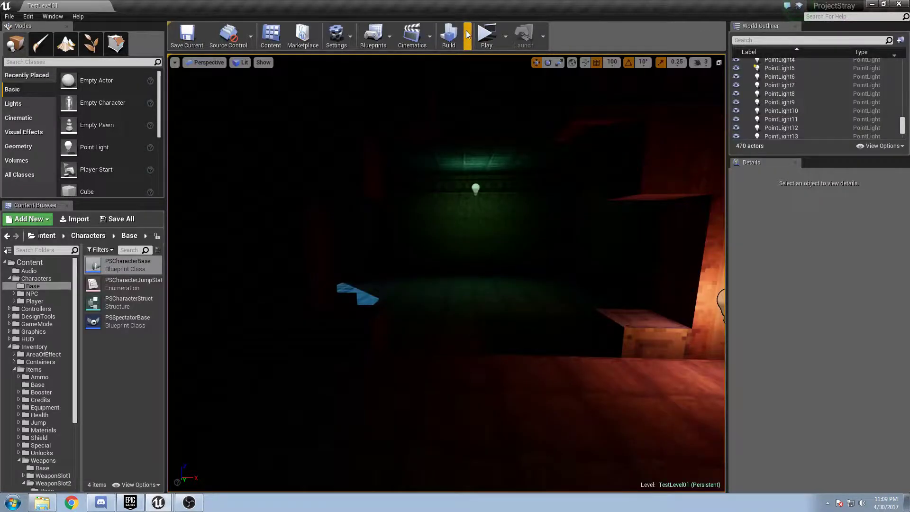
left_click(485, 34)
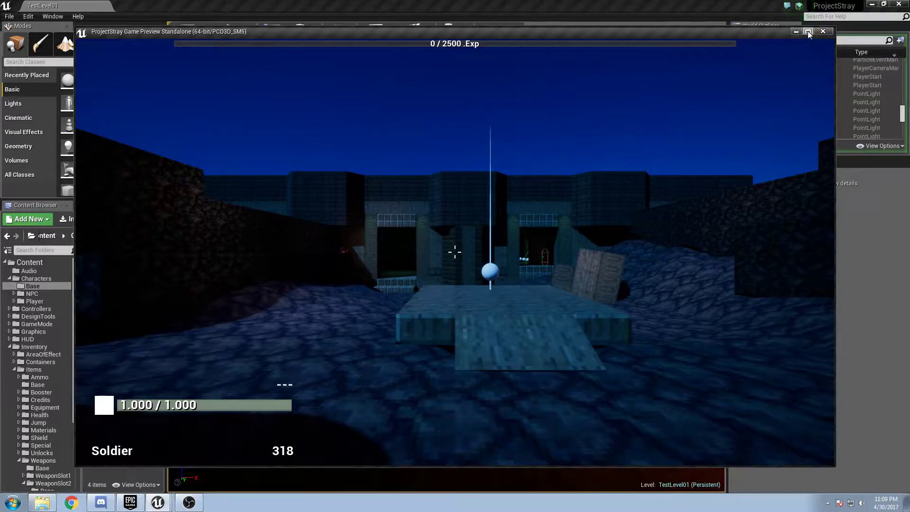
left_click(808, 32)
- Walk up to the Starting Loot Bubble on the stone platform, open it and take its loot
key("w")
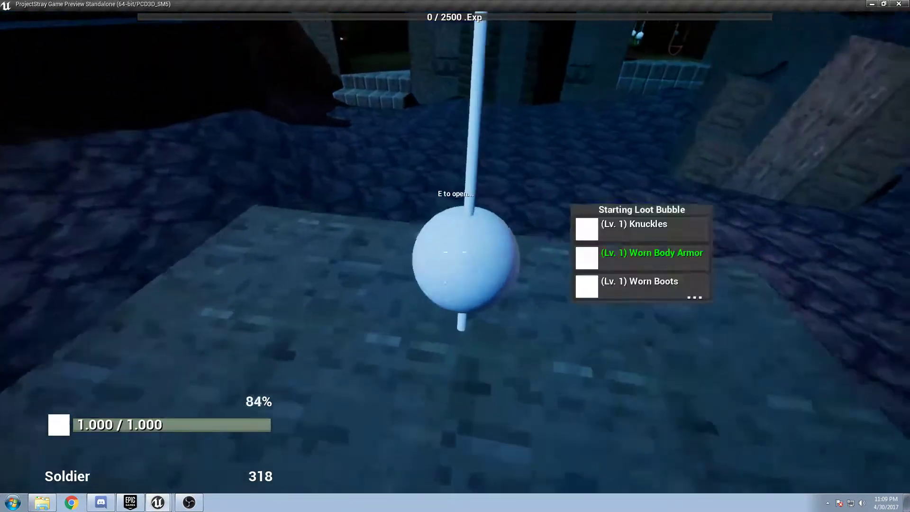
key("e")
left_click(643, 390)
- Sprint across the courtyard into the dark building and run through to the green-lit loot bubble room to test the damage effect
key("w")
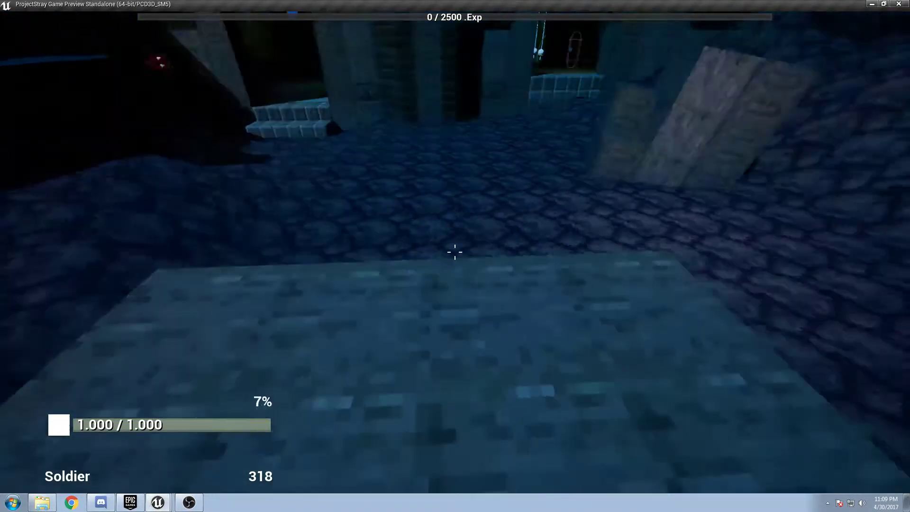
key("shift+w")
key("w")
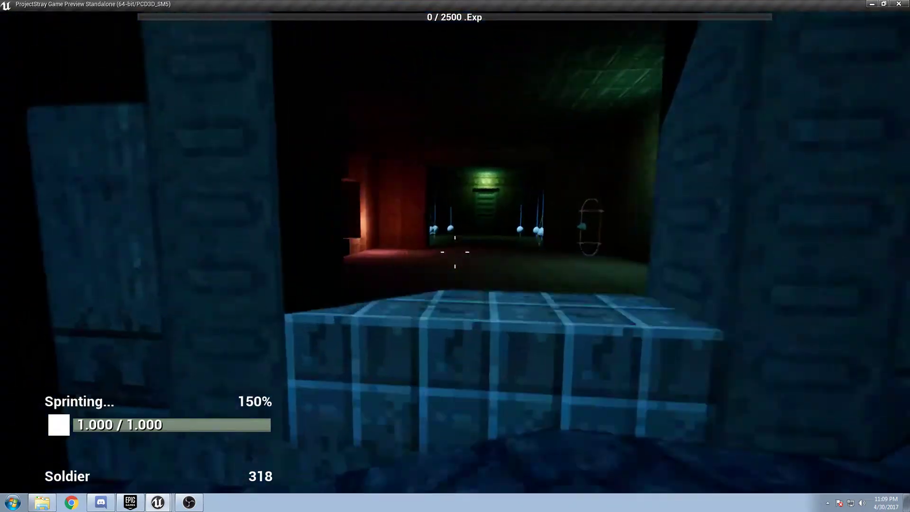
key("w")
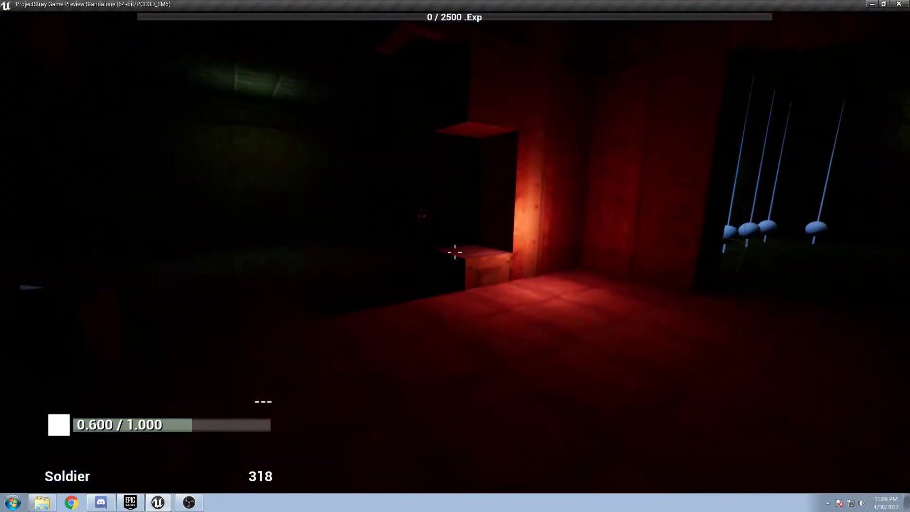
key("w")
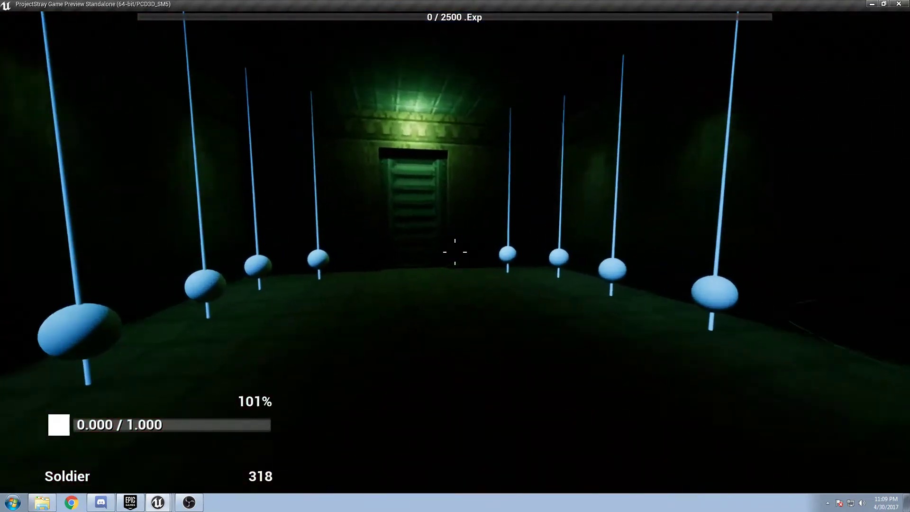
key("w")
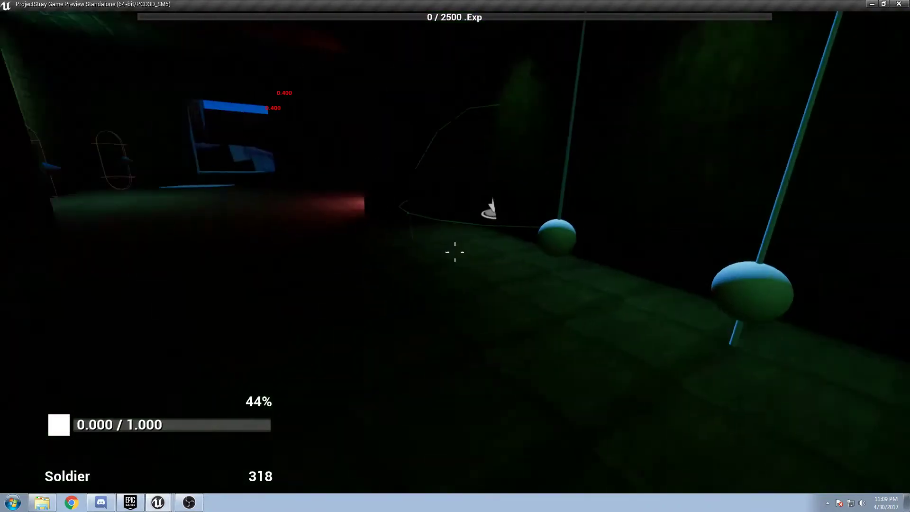
- Run to the All Weapons Case in the green-lit loot room and take the Assault Rifle from it
key("w")
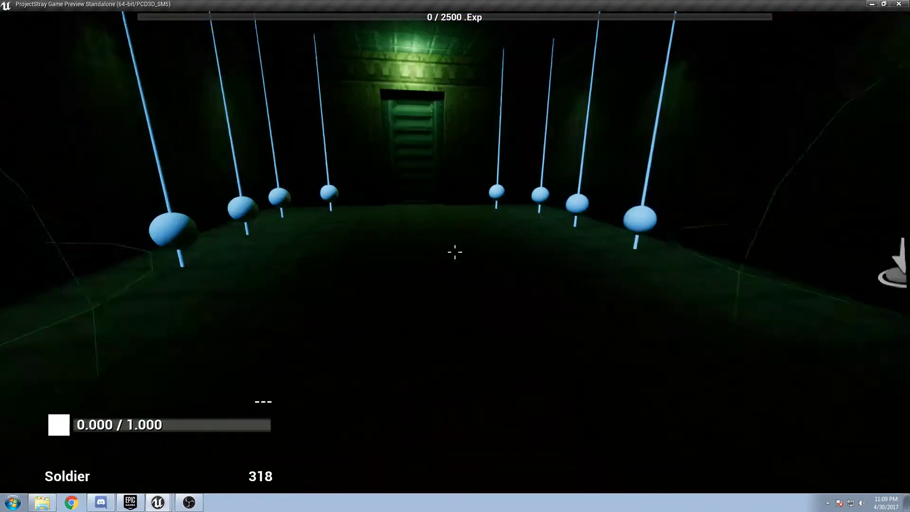
key("shift")
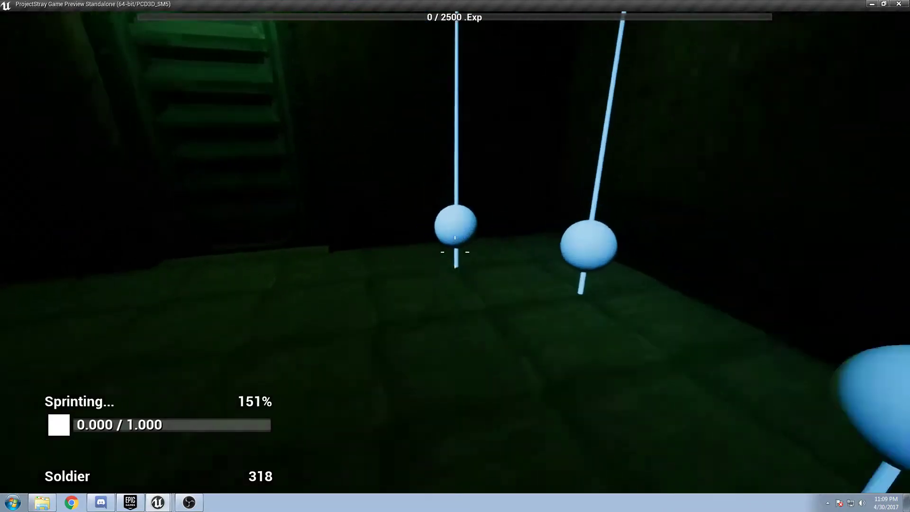
key("i")
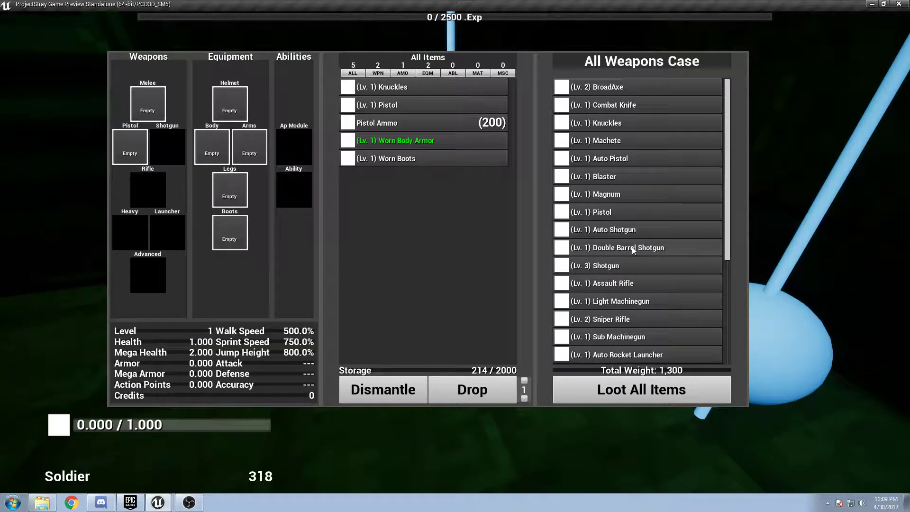
left_click(633, 286)
key("i")
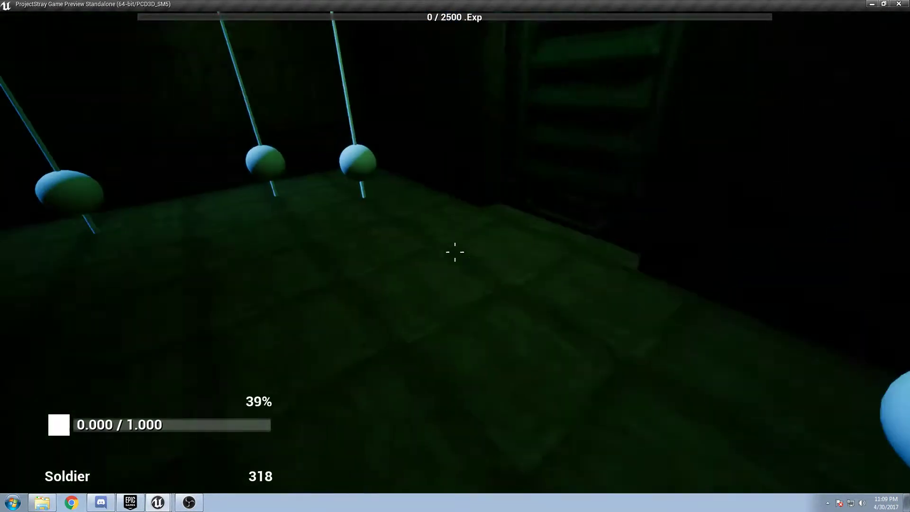
- Open the All Ammo Case and take the 200 Rifle Ammo
key("e")
left_click(590, 88)
key("i")
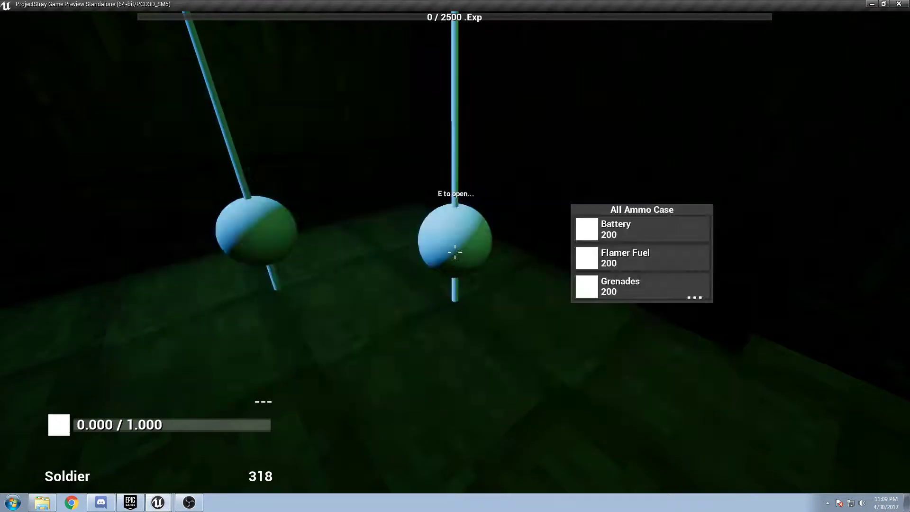
- Open the All Unlocks Case, take the Rifle Slot Unlock and close the loot window
key("e")
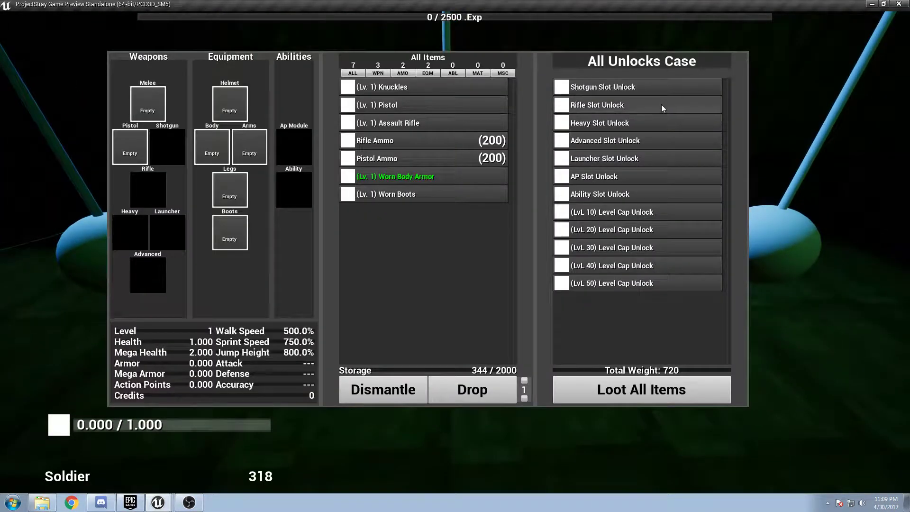
left_click(645, 107)
key("i")
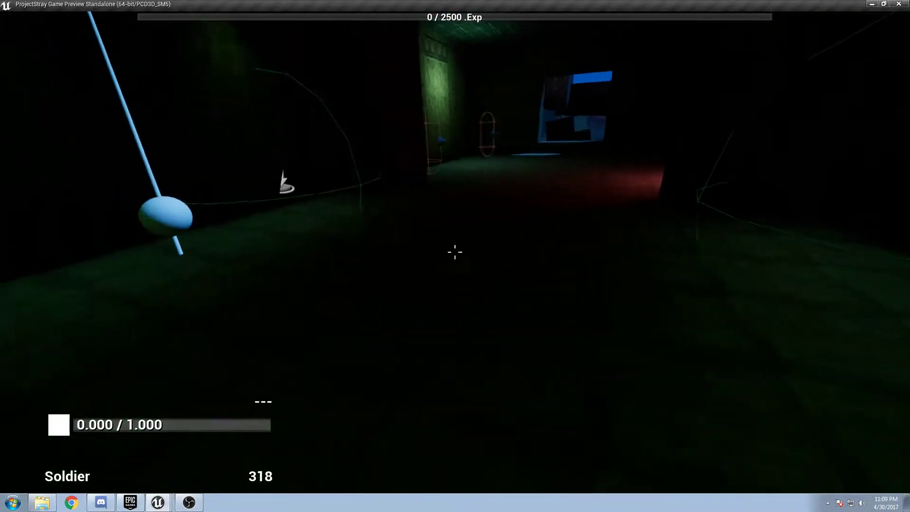
- Use the Rifle Slot Unlock from the inventory and equip the Assault Rifle in the Rifle slot
key("i")
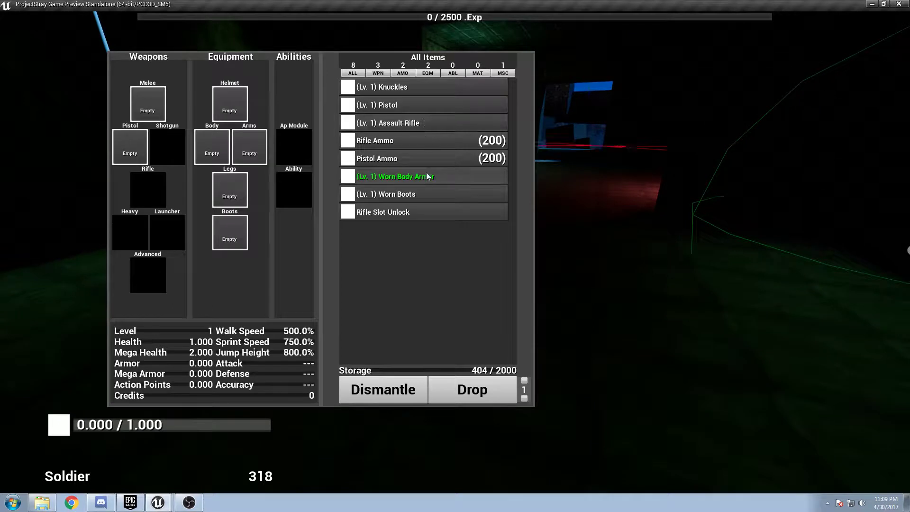
double_click(423, 212)
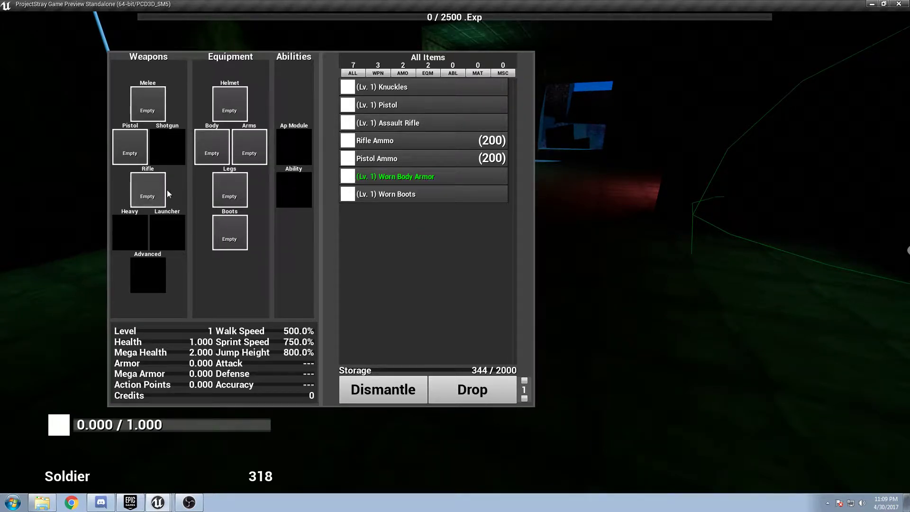
double_click(412, 122)
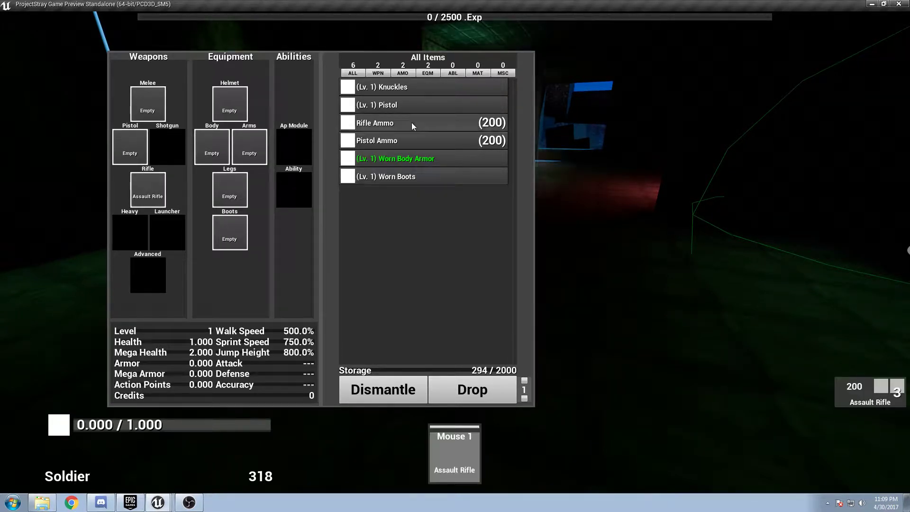
key("Tab")
- Advance from the loot room into the adjoining red- and green-lit hall, shoot the enemies with the Assault Rifle and reload it
key("w")
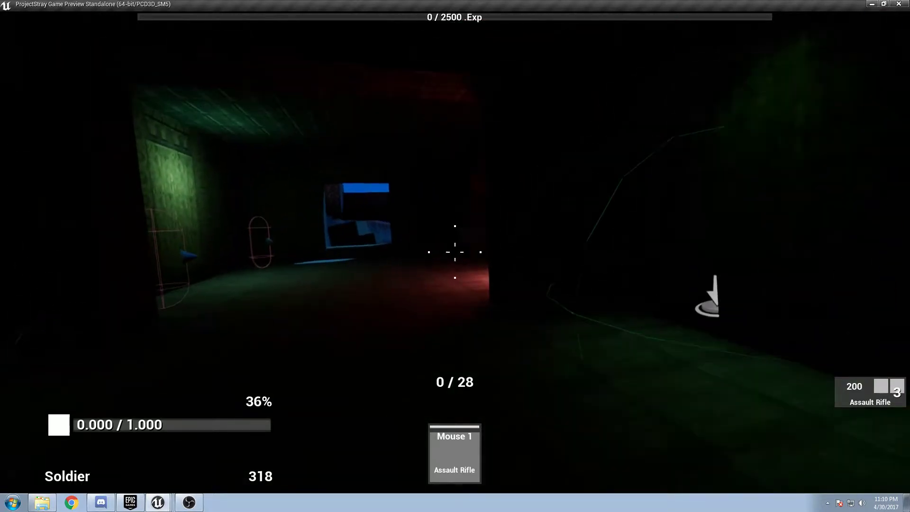
key("s")
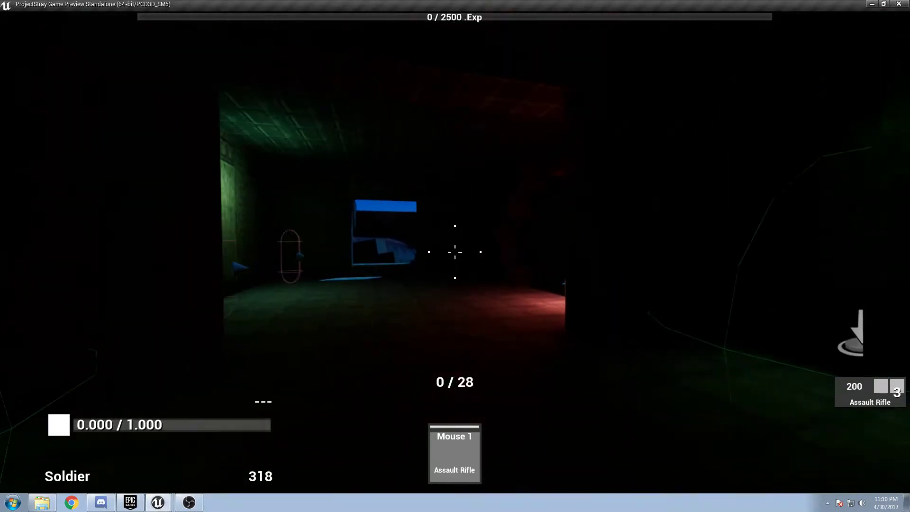
key("w")
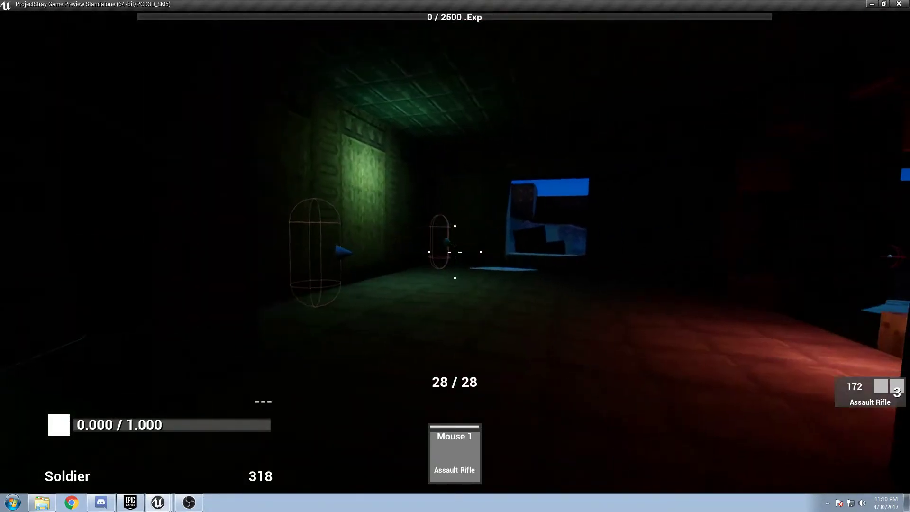
left_click(455, 251)
left_click_drag(454, 251, 454, 251)
key("r")
key("r")
key("r")
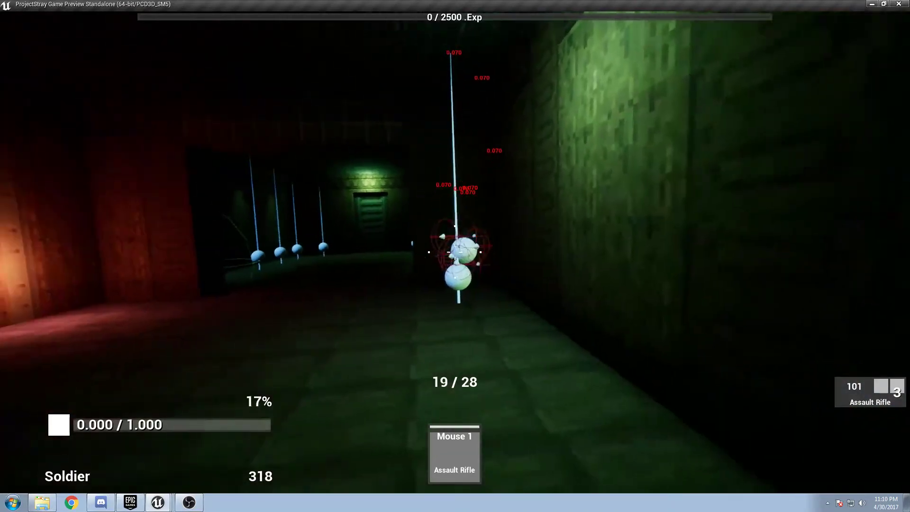
key("r")
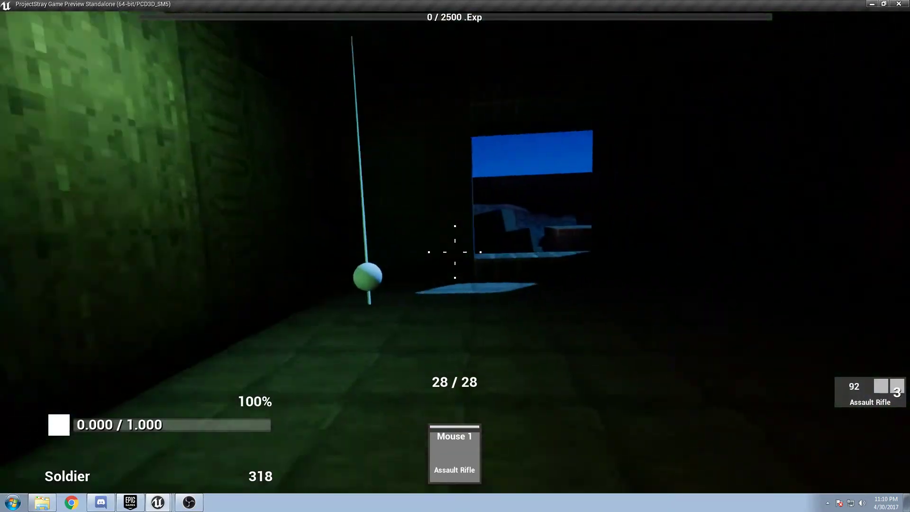
- Sprint across the hall, fire another rifle burst and refill the magazine
key("shift")
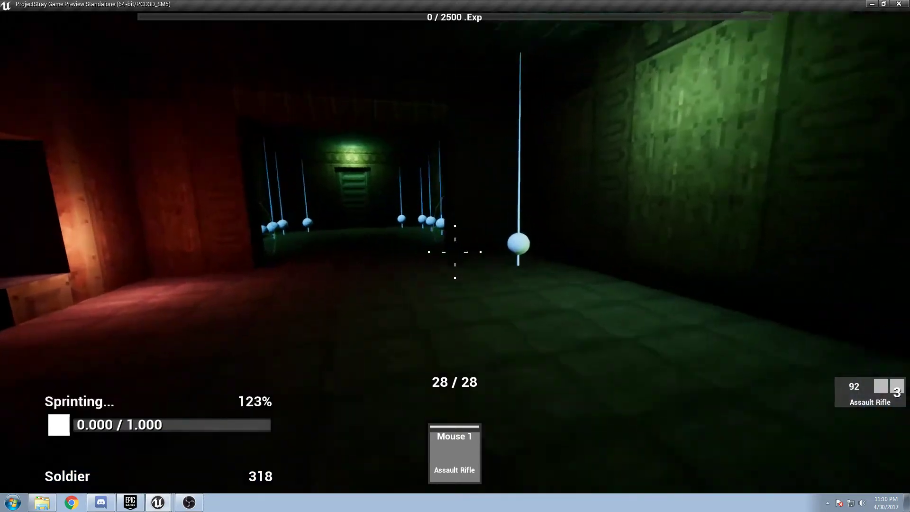
left_click_drag(455, 252, 455, 251)
key("r")
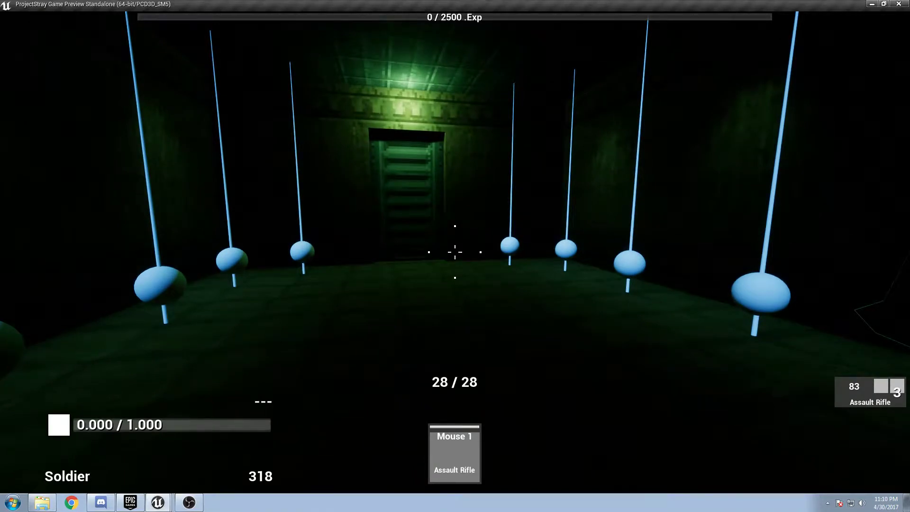
- Open the All equipment Case in the loot room and equip the Berserker Body Armor, Berserker Boots and Berserker Gloves
key("w")
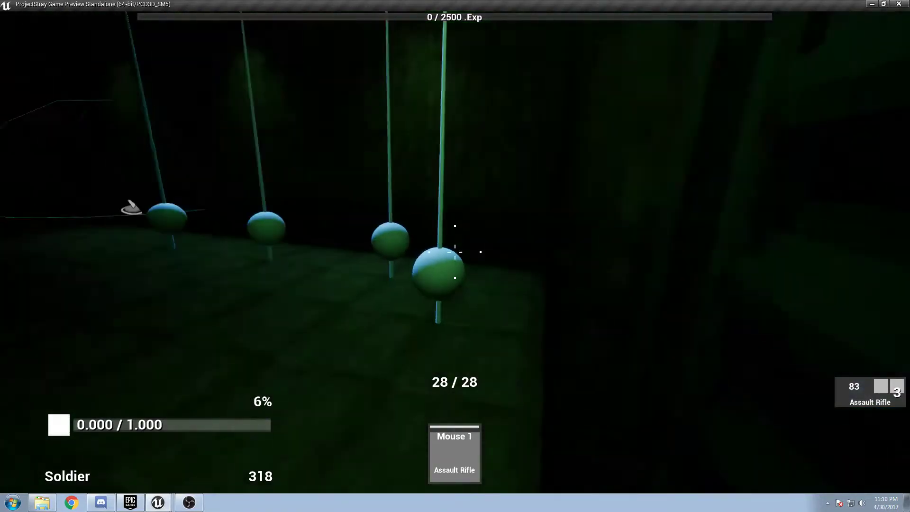
key("w")
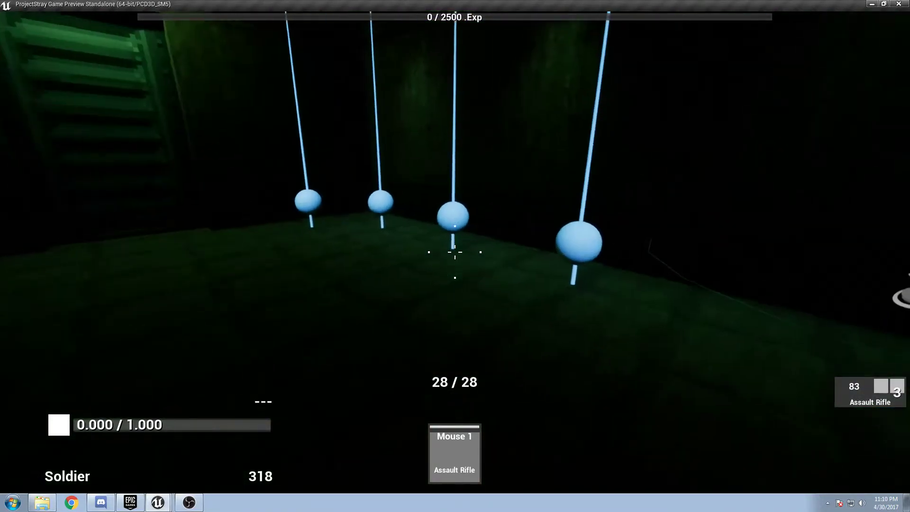
key("w")
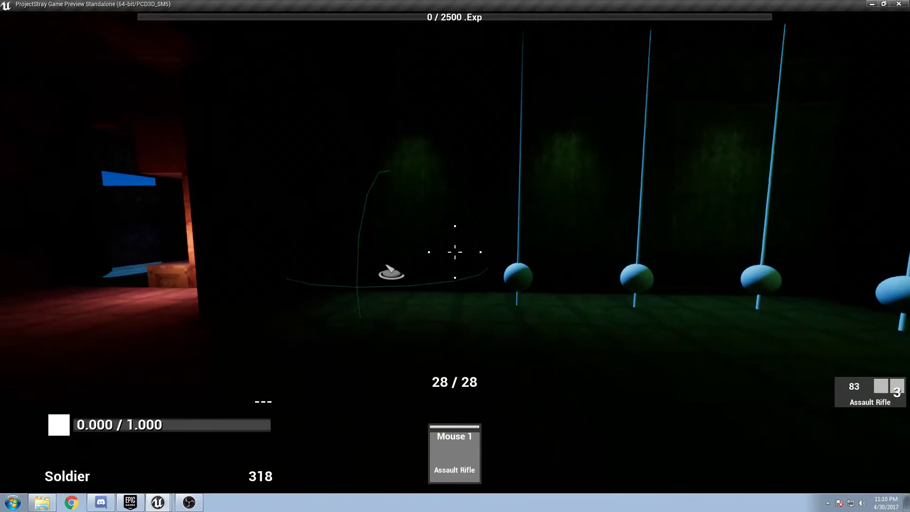
key("w")
key("e")
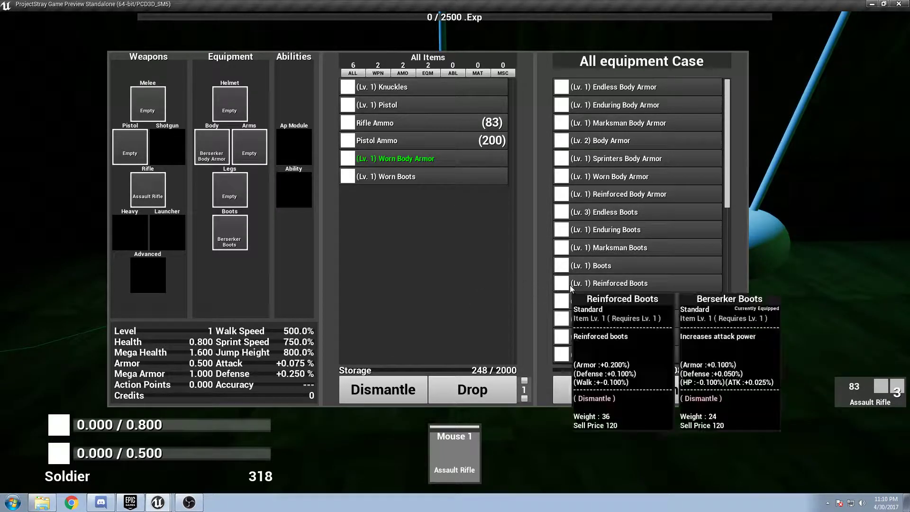
scroll(633, 272, "down", 1)
left_click(624, 308)
left_click(429, 162)
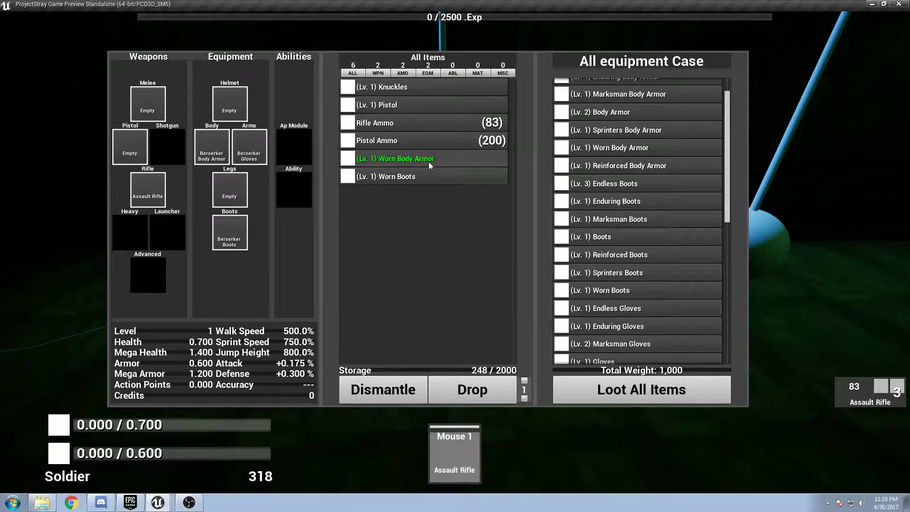
- Take the Berserker Leg Armor from the All equipment Case, equip it in the Legs slot and close the inventory
scroll(640, 285, "down", 2)
scroll(641, 286, "down", 2)
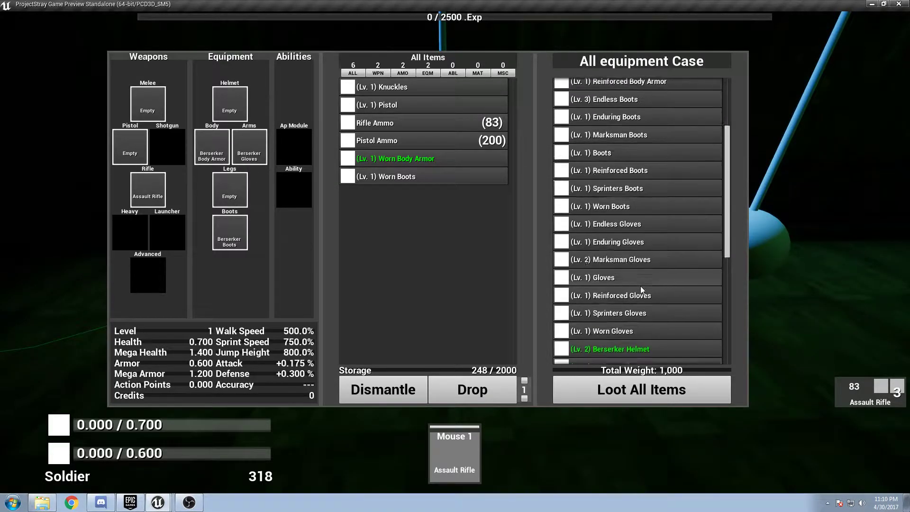
scroll(641, 286, "down", 2)
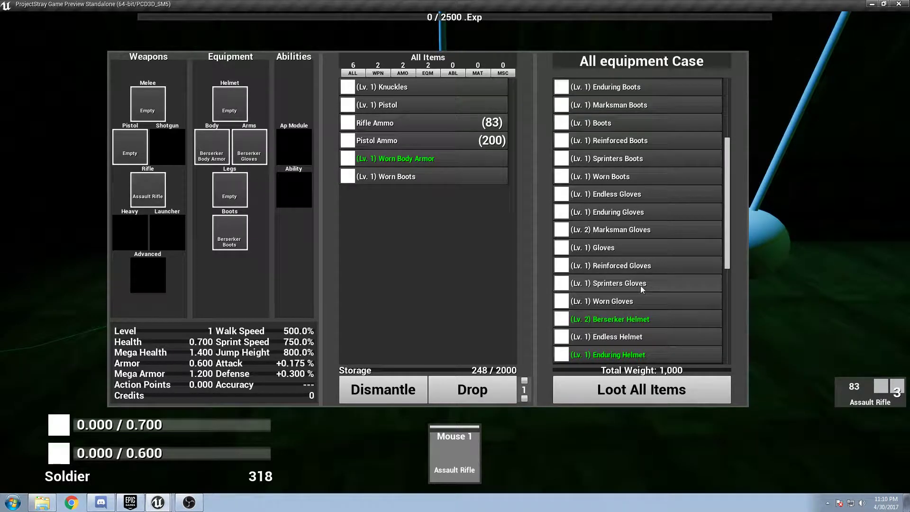
scroll(635, 280, "down", 2)
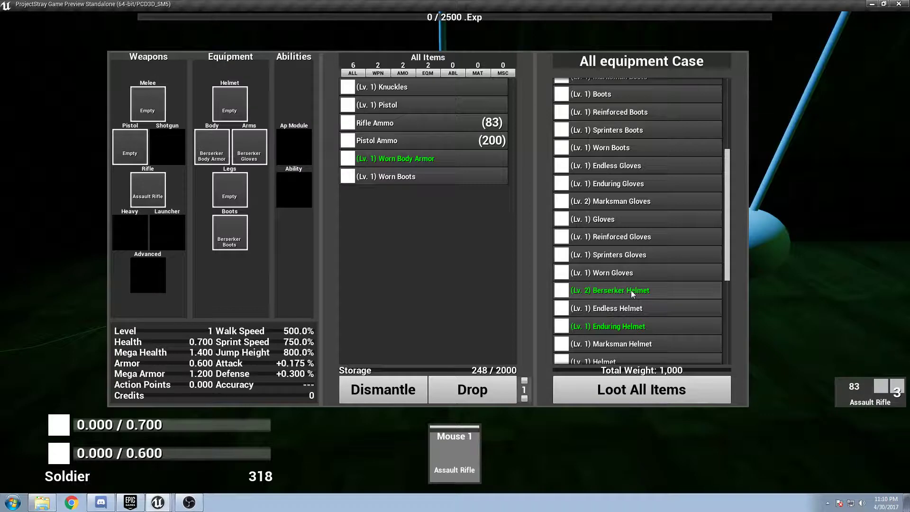
scroll(630, 290, "down", 3)
scroll(627, 298, "down", 3)
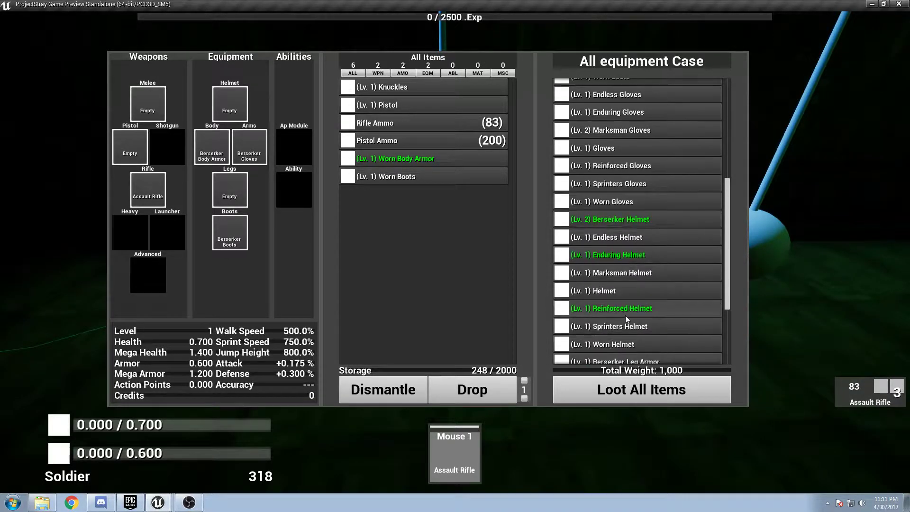
left_click(622, 319)
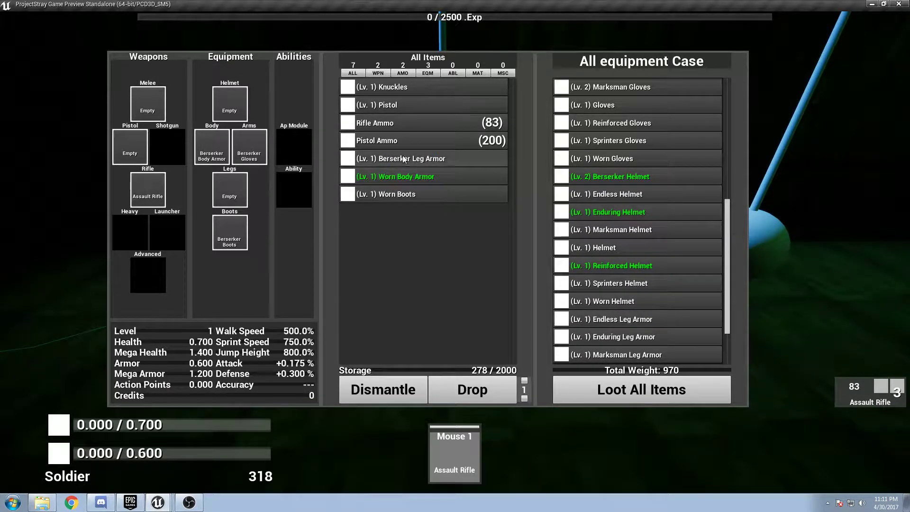
key("Tab")
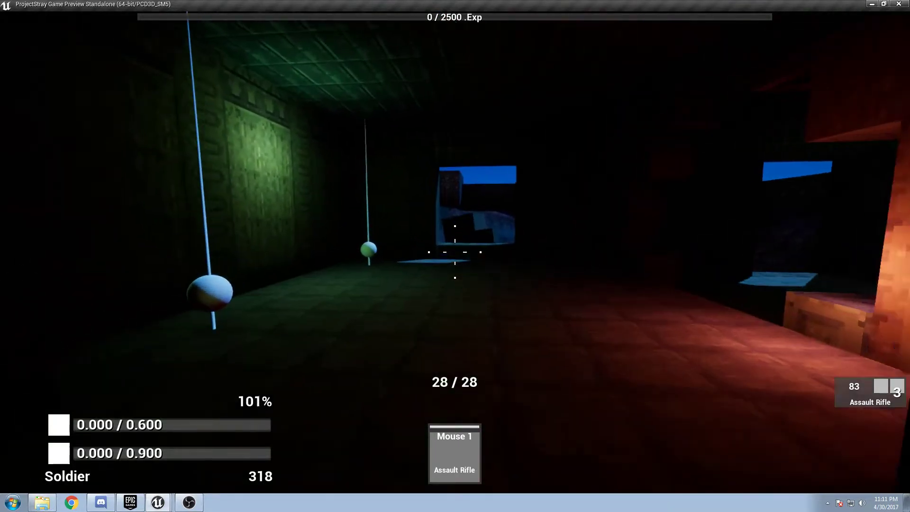
- Advance to the hall's window opening, shoot at the enemy outside and reload the Assault Rifle
left_click(454, 251)
key("w")
left_click(455, 251)
left_click(455, 251)
left_click(455, 251)
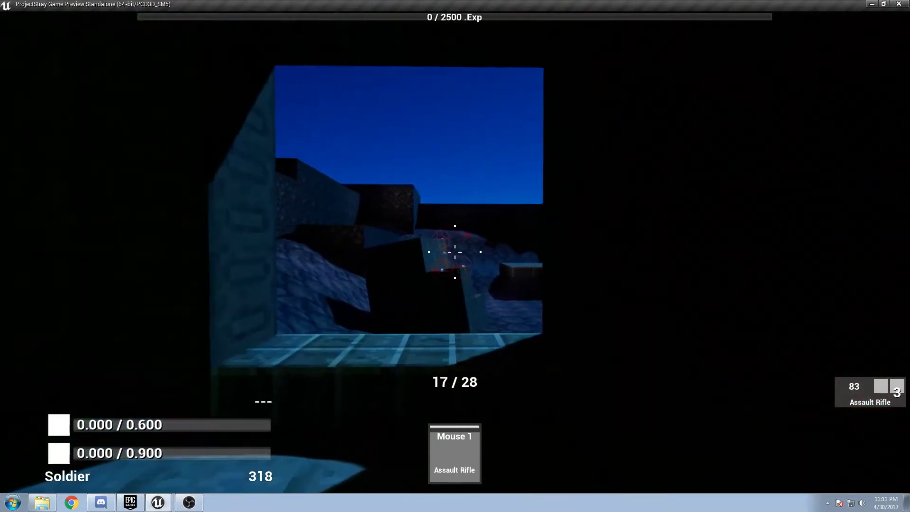
key("r")
- Shoot the flying enemy in the rocky courtyard outside the building and reload
left_click(455, 252)
left_click(455, 251)
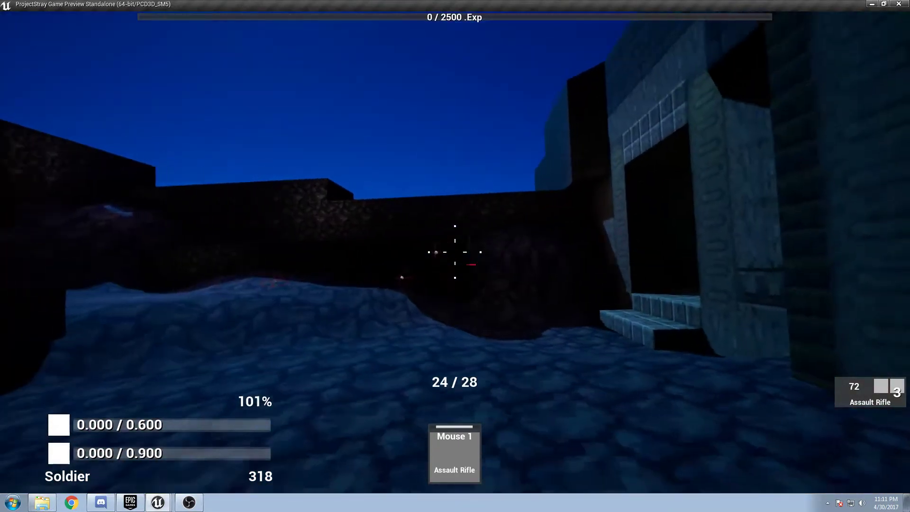
left_click(455, 252)
left_click(455, 251)
left_click(454, 251)
left_click(455, 252)
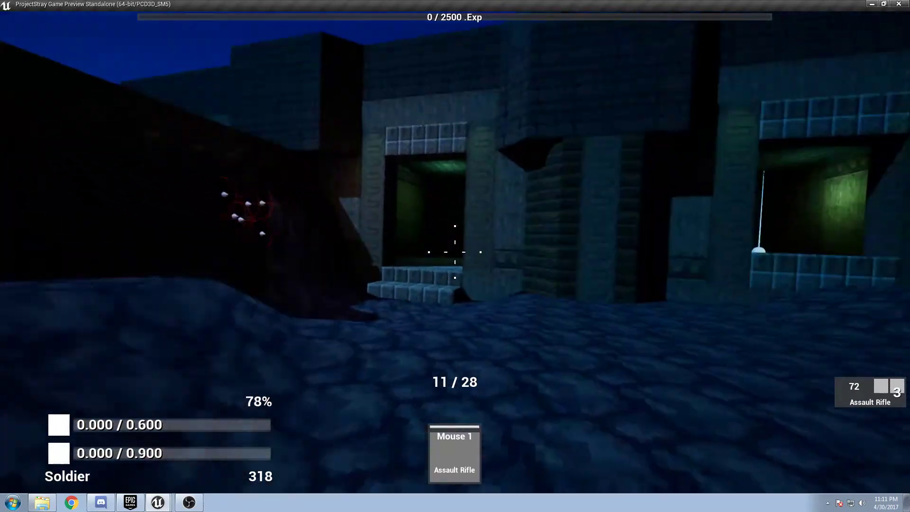
key("r")
- Approach the building's stepped entrance and fire at the enemy inside the doorway until the magazine is empty
key("w")
left_click(455, 252)
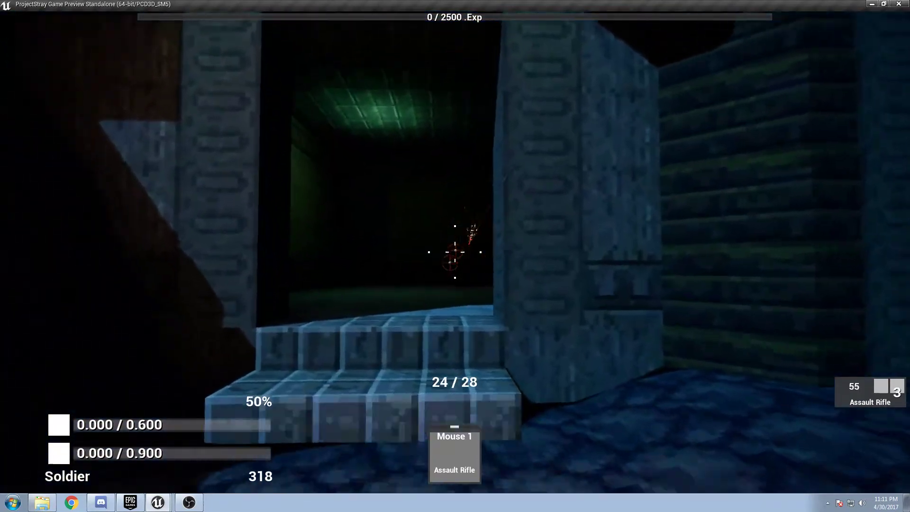
left_click(455, 252)
left_click(455, 251)
left_click(455, 251)
left_click(454, 251)
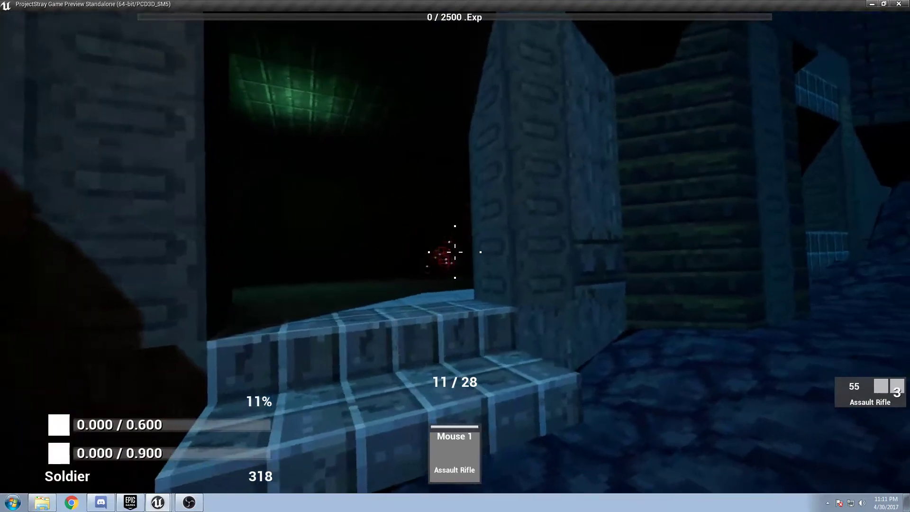
left_click(454, 252)
left_click(455, 252)
left_click(455, 252)
- Climb the steps into the dark hall, reload the Assault Rifle and sprint in while firing at the enemy
key("w")
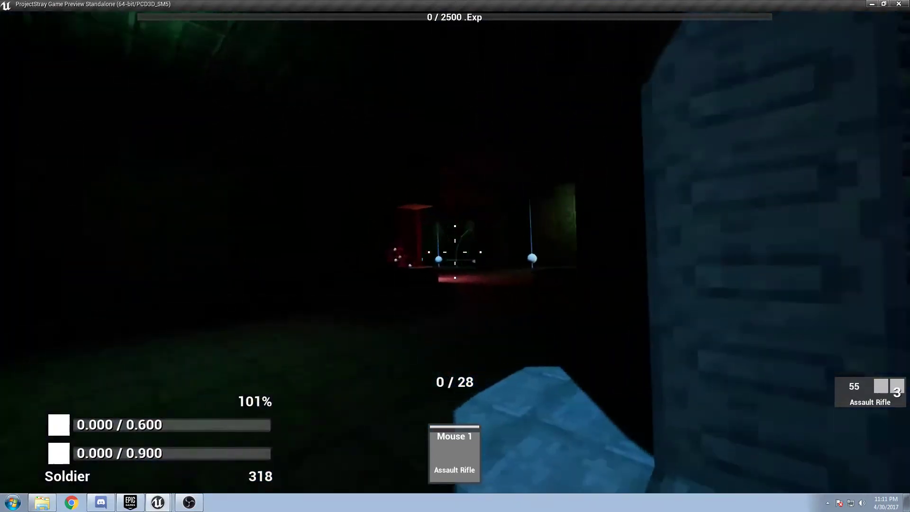
key("r")
key("shift")
left_click(455, 252)
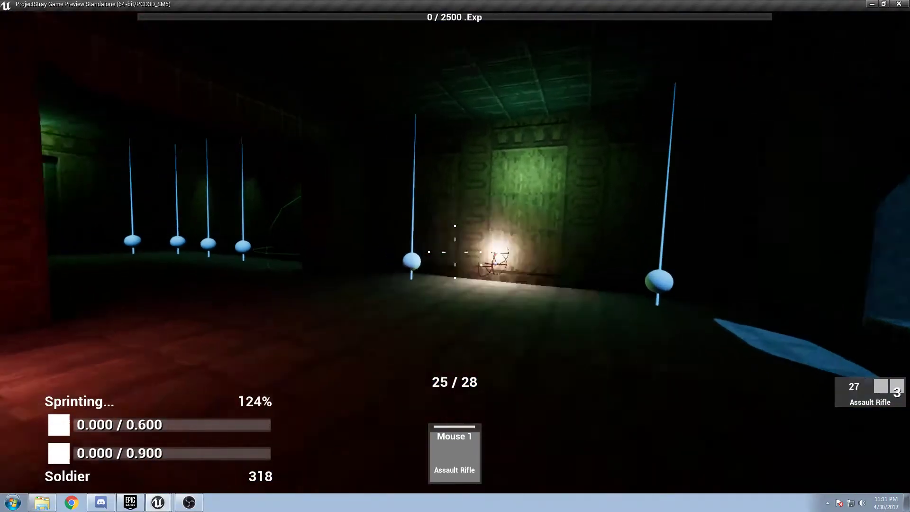
left_click(455, 252)
left_click(454, 252)
left_click(455, 251)
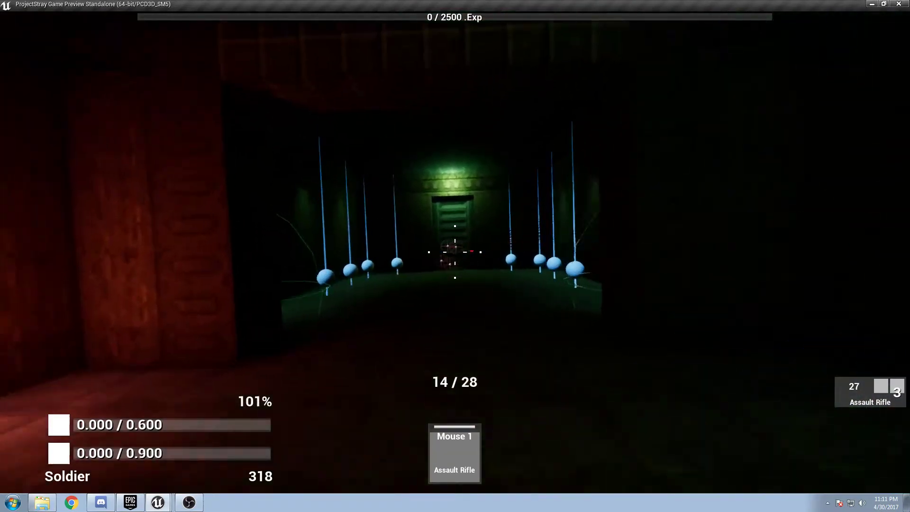
- Advance down the green-lit corridor toward the far door, shoot the enemy in front of it and reload
key("w")
left_click(455, 251)
left_click(455, 252)
left_click(455, 252)
key("r")
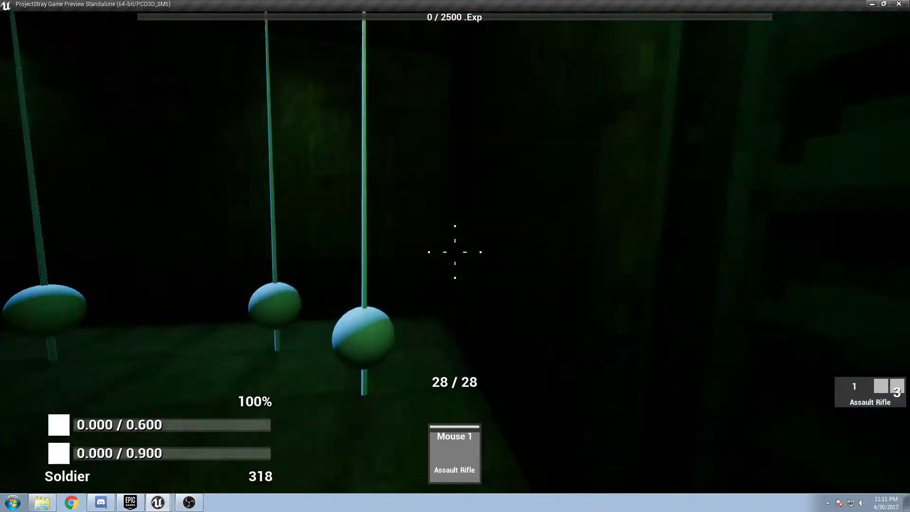
- Sprint back through the hall, shoot the enemies beside the window openings and reload the remaining ammo
key("shift")
left_click(455, 251)
left_click(454, 252)
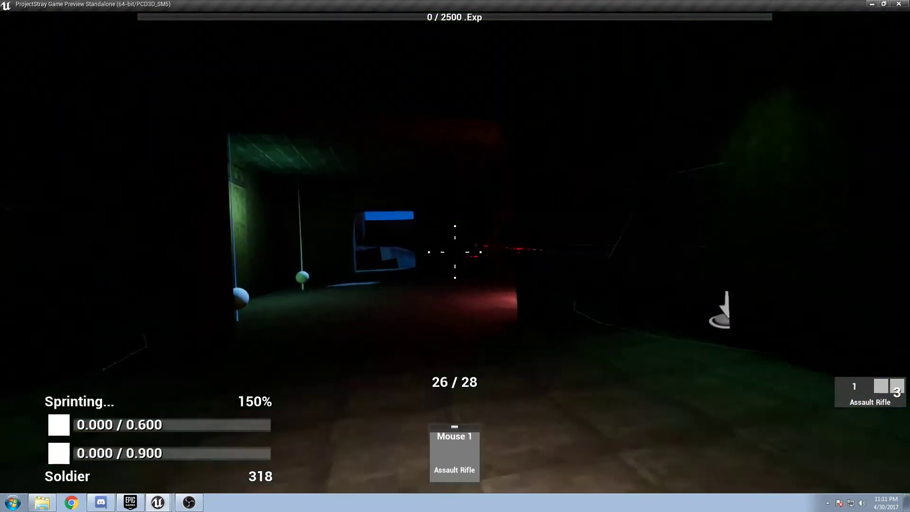
left_click(455, 252)
left_click(454, 252)
left_click(455, 252)
left_click(455, 252)
left_click(455, 252)
left_click(454, 252)
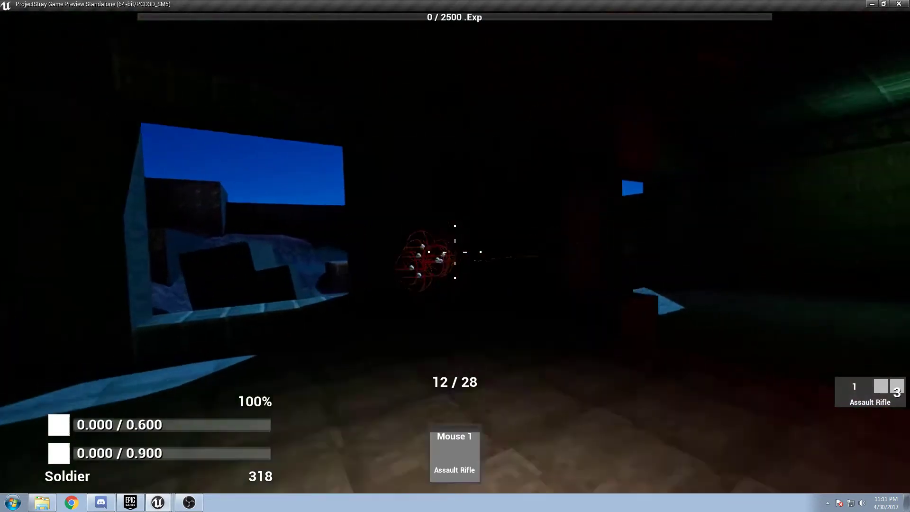
key("r")
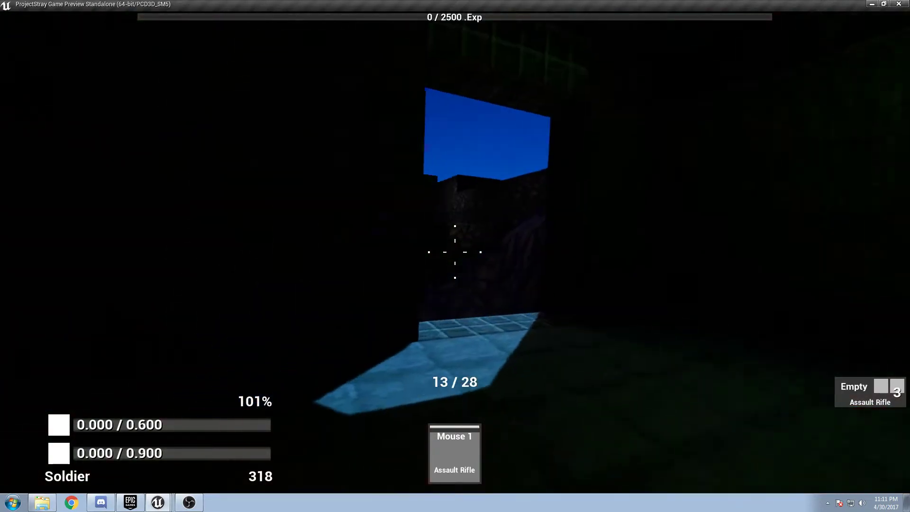
- Leave through the opening into the rocky courtyard and fire the last Assault Rifle rounds at the distant enemy
key("w")
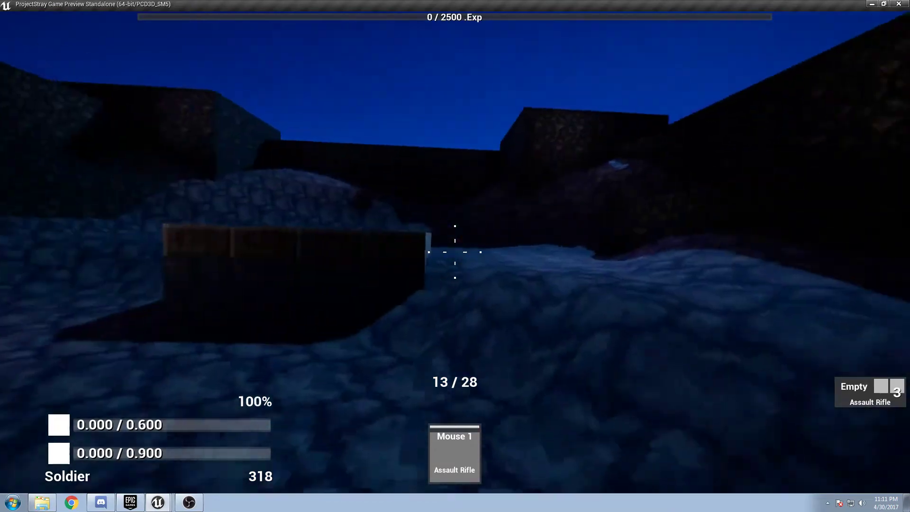
left_click(455, 251)
left_click(455, 251)
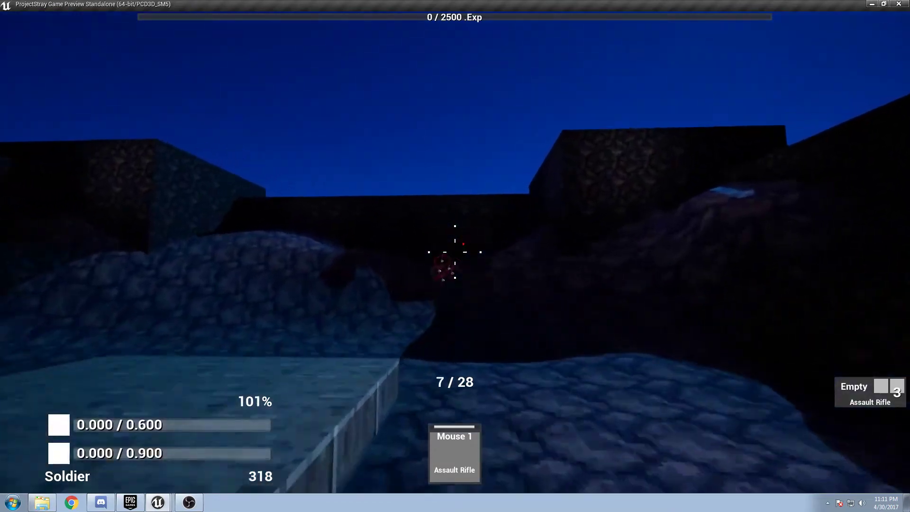
left_click(455, 251)
left_click(455, 252)
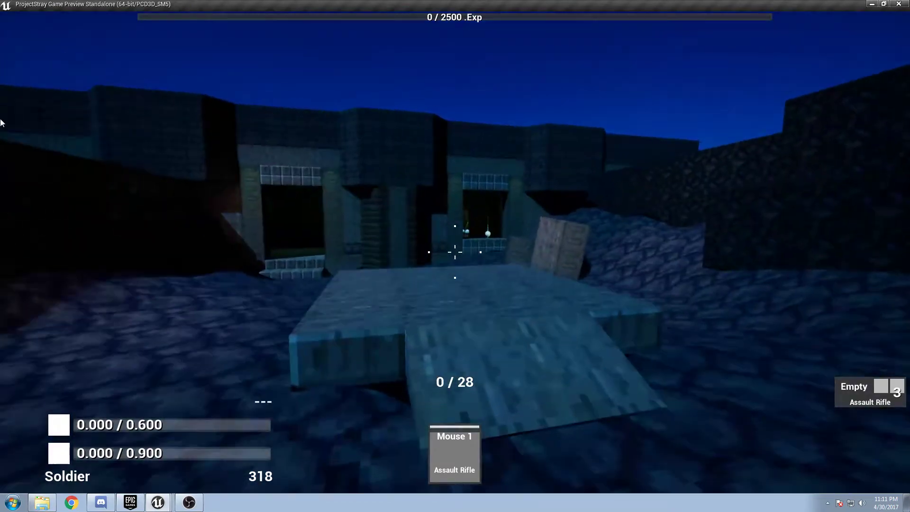
- End the play test and open the weapon data table in the WeaponSlot4 Base folder
key("Escape")
left_click(198, 36)
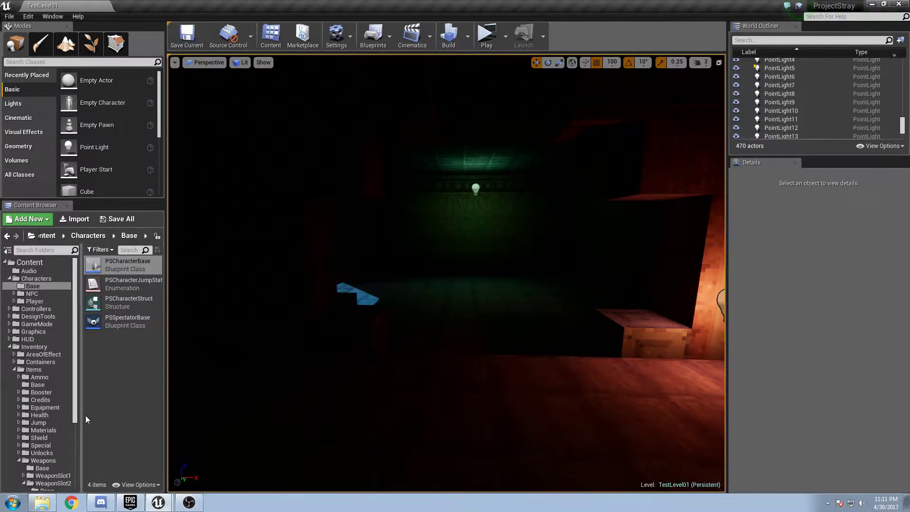
left_click_drag(77, 381, 79, 444)
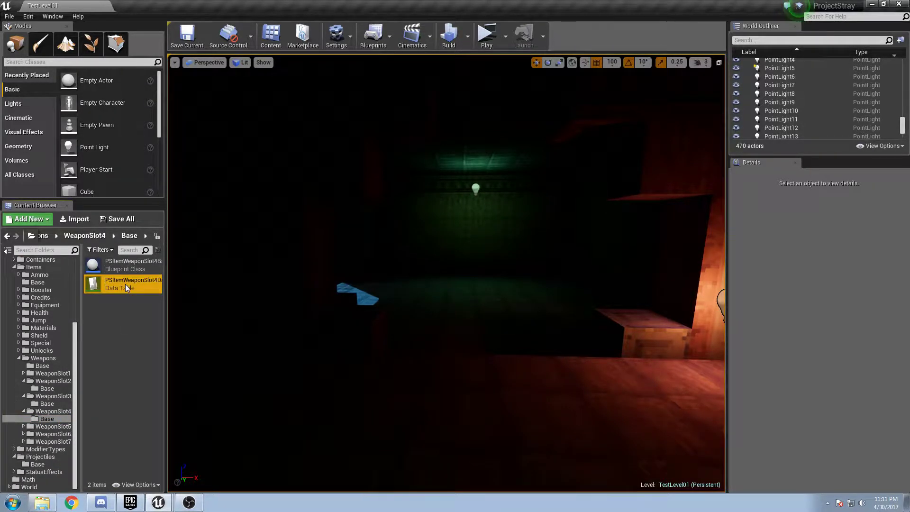
double_click(125, 283)
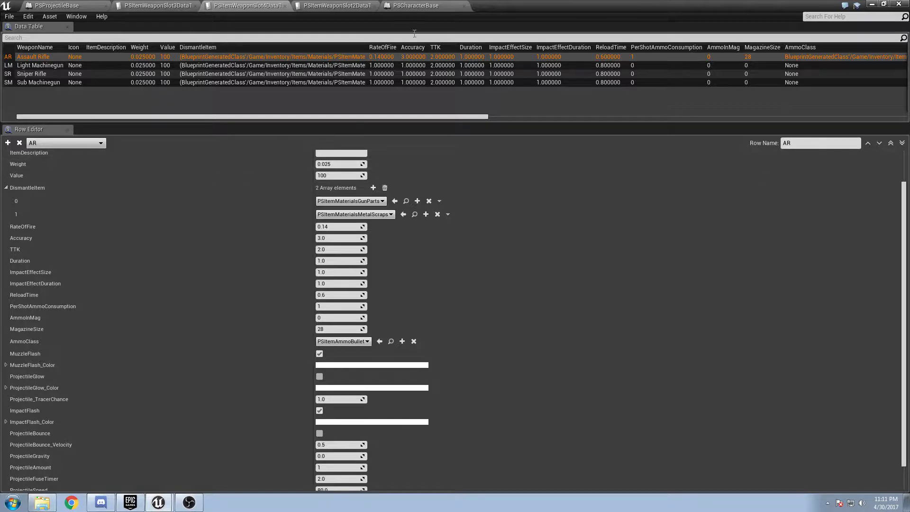
- Look over the PSProjectileBase event graph and close the PSCharacterBase and PSProjectileBase editors, keeping the weapon data tables open
left_click(421, 5)
left_click(465, 7)
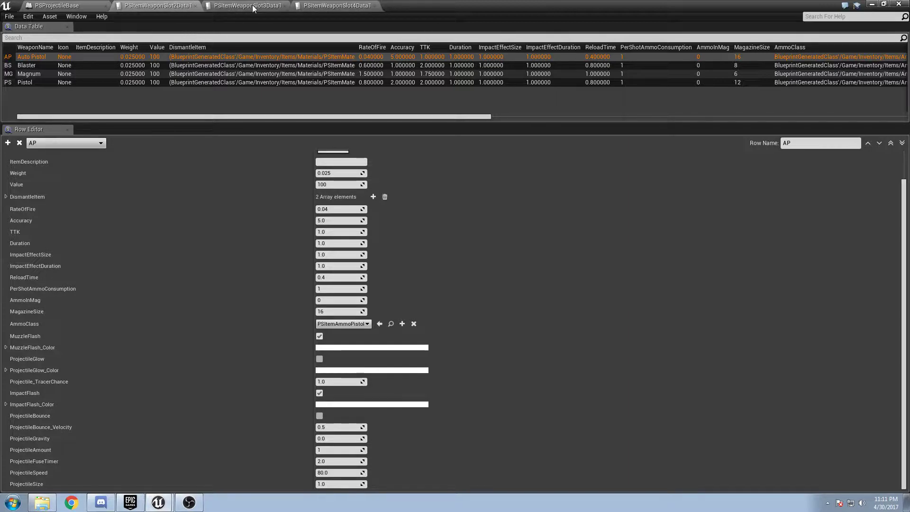
left_click(76, 6)
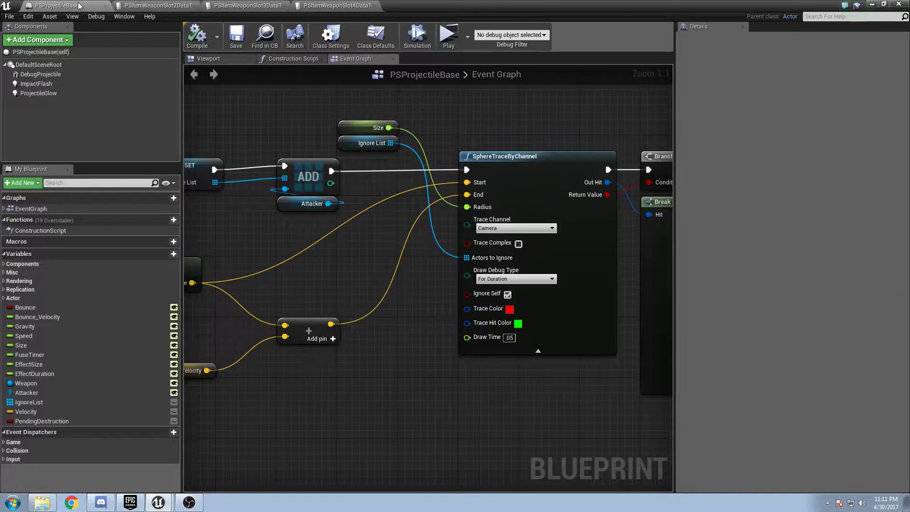
scroll(330, 208, "down", 7)
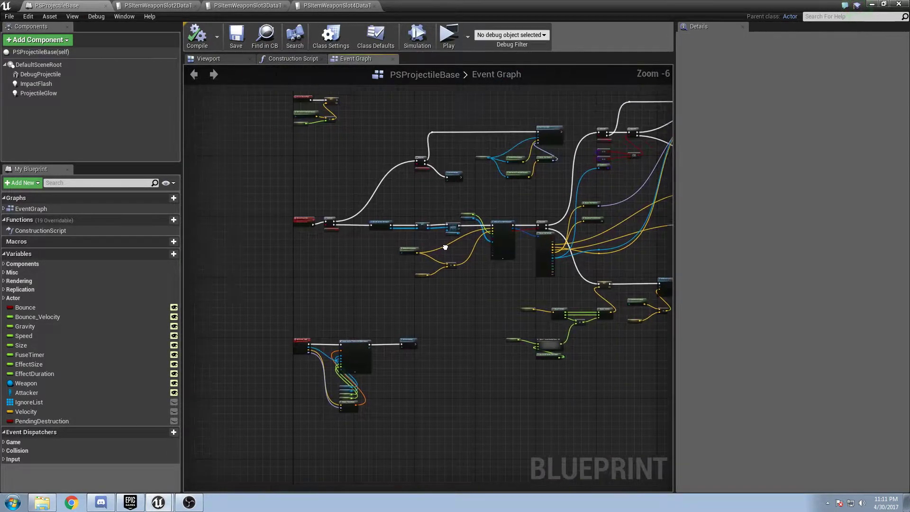
right_click_drag(331, 256, 395, 263)
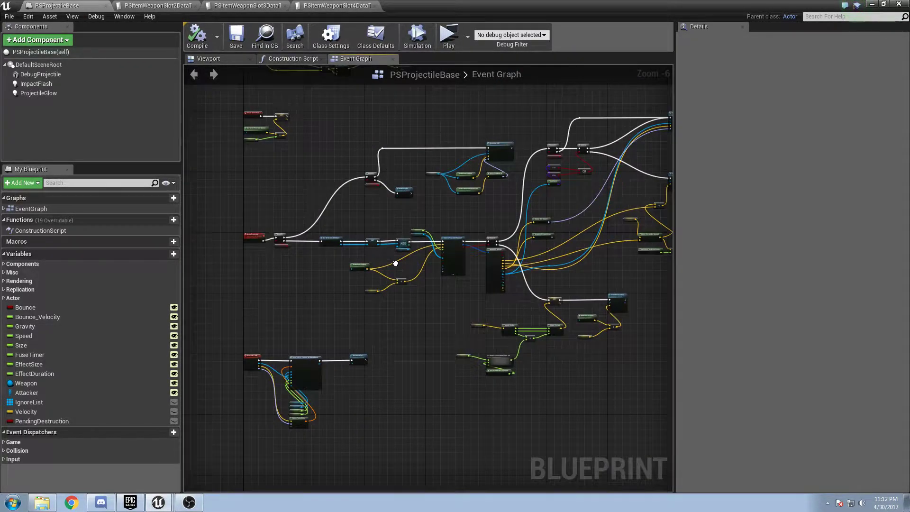
right_click_drag(326, 75, 330, 149)
right_click_drag(297, 72, 293, 113)
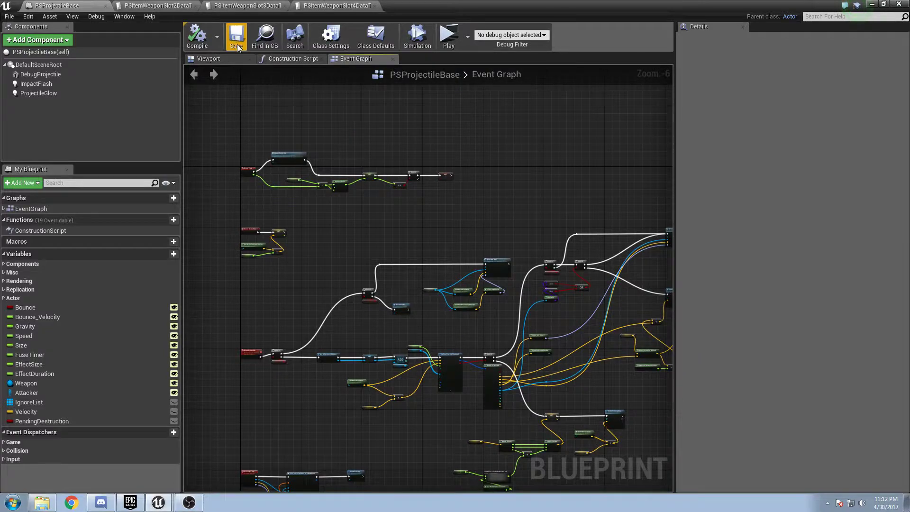
left_click(105, 6)
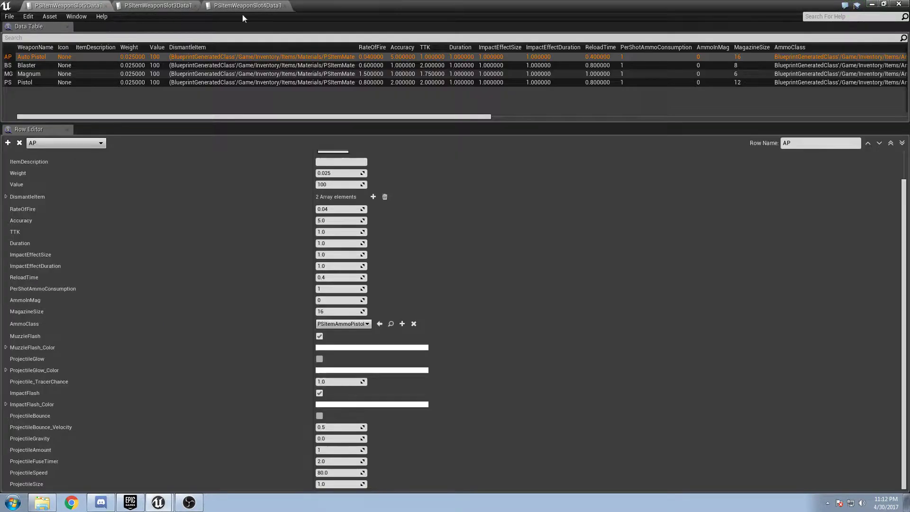
double_click(374, 4)
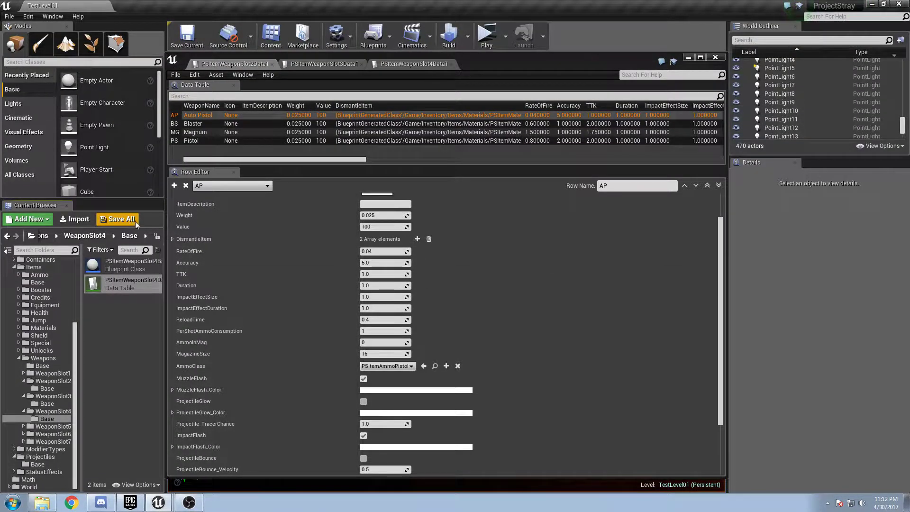
left_click(700, 57)
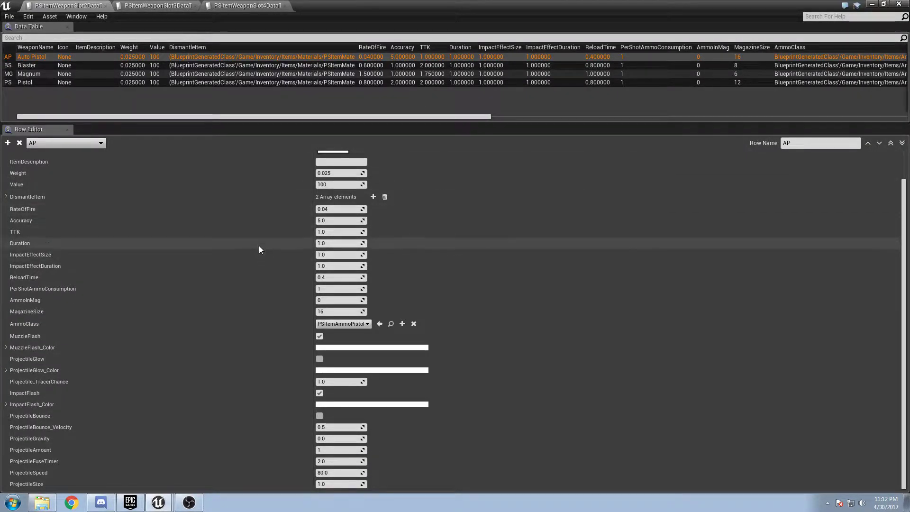
- Review the Light Machinegun, Sniper Rifle and Sub Machinegun rows in the WeaponSlot4 data table
left_click(245, 6)
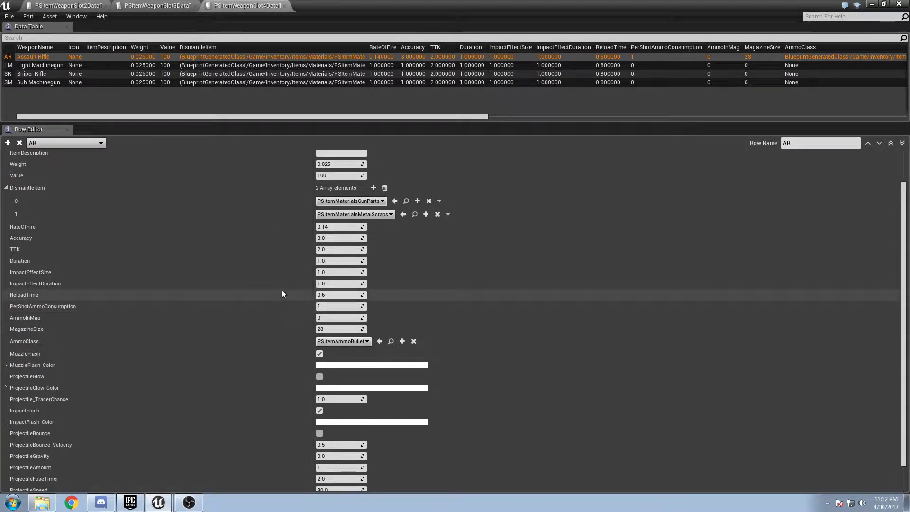
left_click(56, 65)
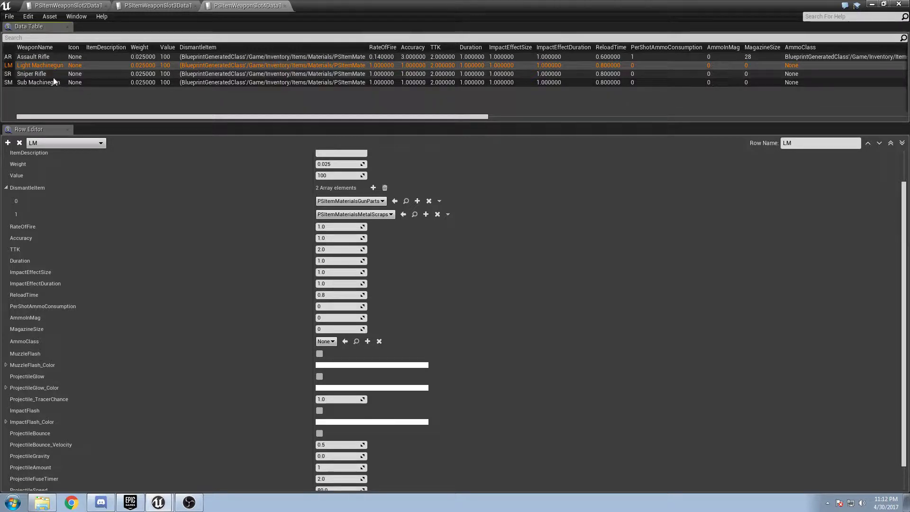
left_click(52, 75)
left_click(53, 84)
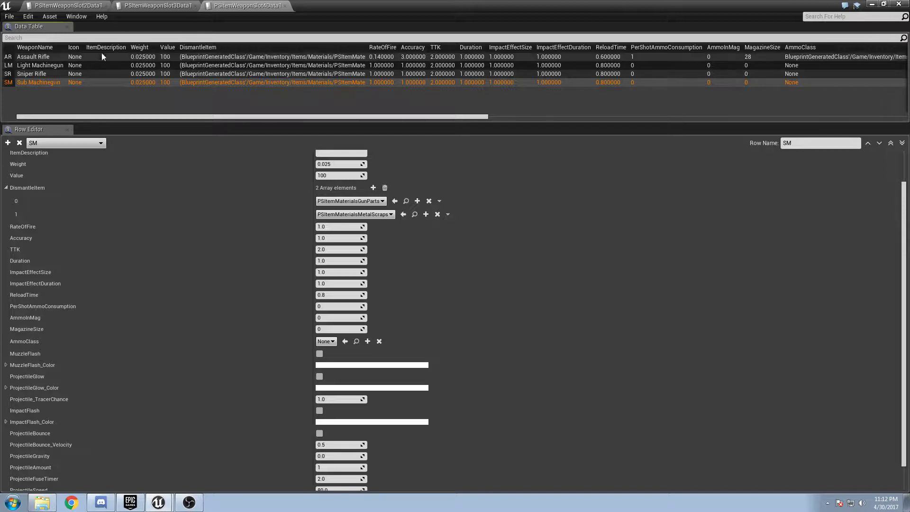
- Set the Auto Pistol's TTK to 1.75 in the WeaponSlot2 data table
left_click(69, 6)
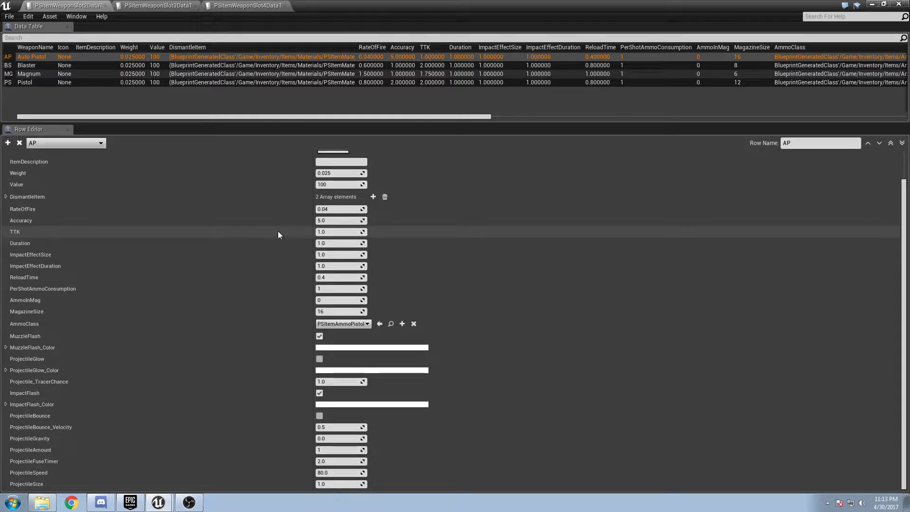
left_click(340, 231)
left_click(339, 230)
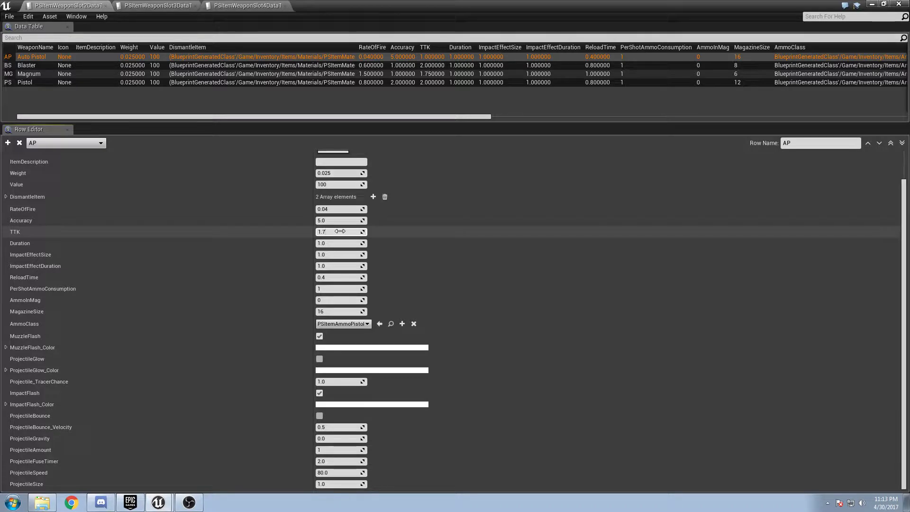
type("5")
key("Return")
left_click(278, 220)
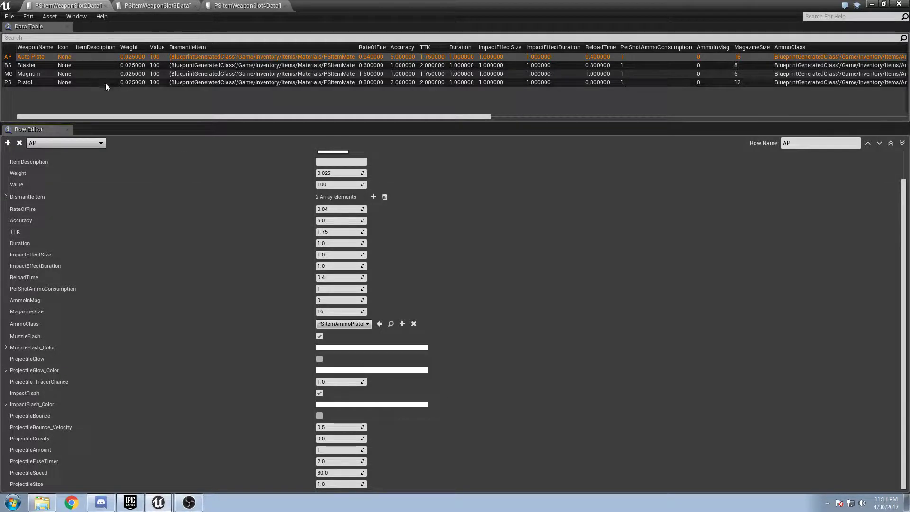
- Compare the Blaster, Magnum and Pistol rows, and set the Auto Pistol's TTK to 1.5
left_click(79, 65)
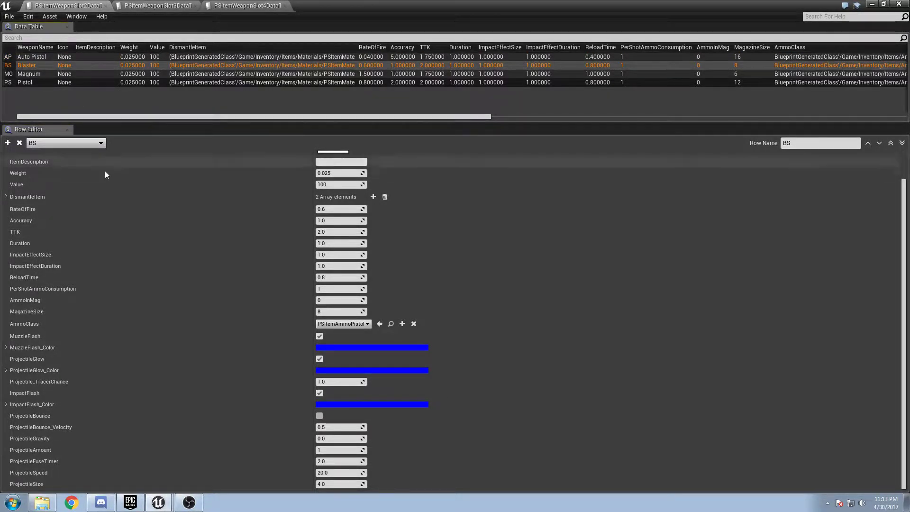
left_click(73, 74)
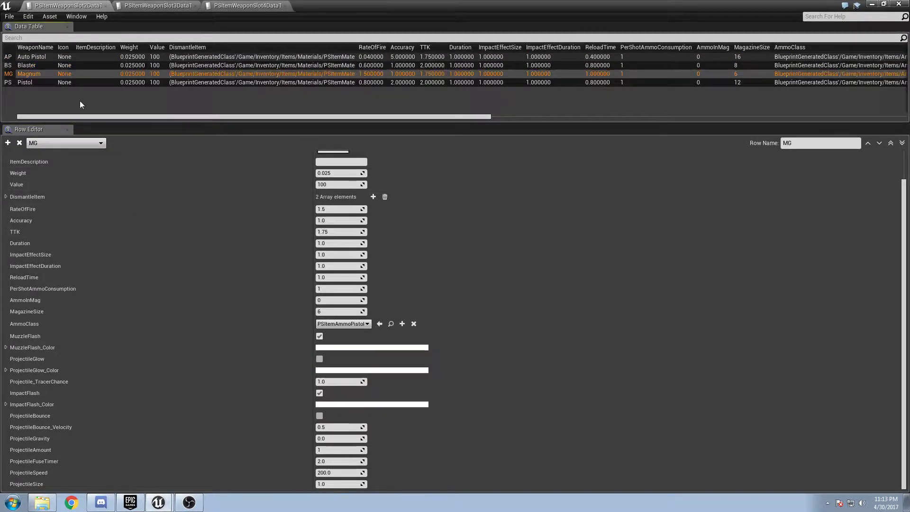
left_click(72, 81)
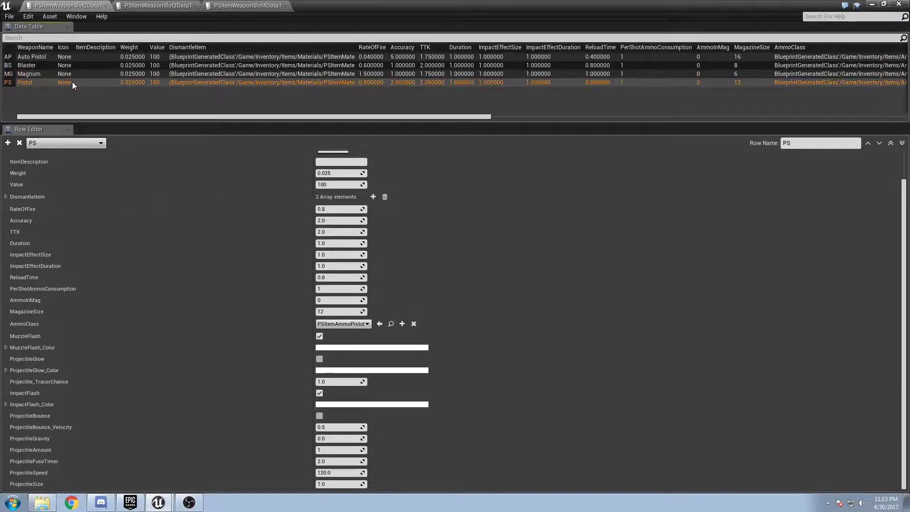
left_click(66, 56)
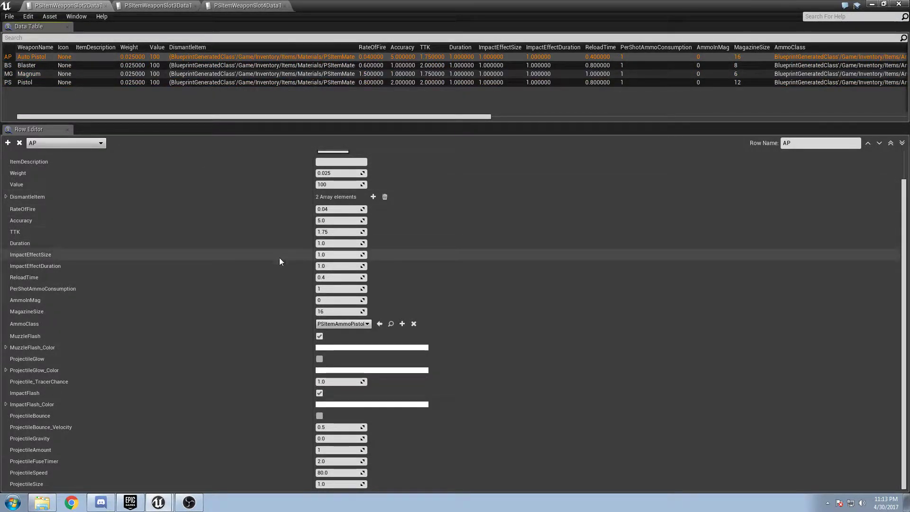
left_click(335, 232)
type("1.5")
key("Return")
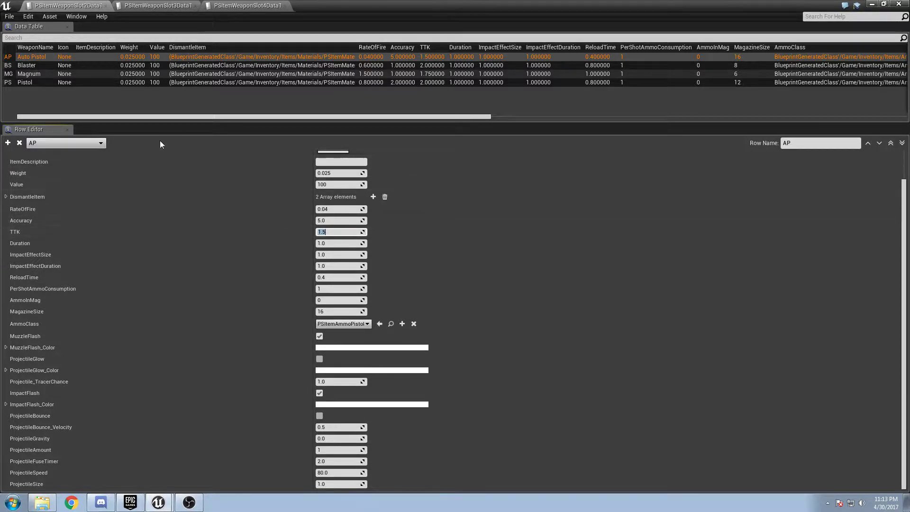
- Recheck the Auto Pistol, Blaster, Magnum and Pistol rows, and return to the WeaponSlot4 data table
left_click(89, 83)
left_click(86, 71)
left_click(85, 63)
left_click(84, 59)
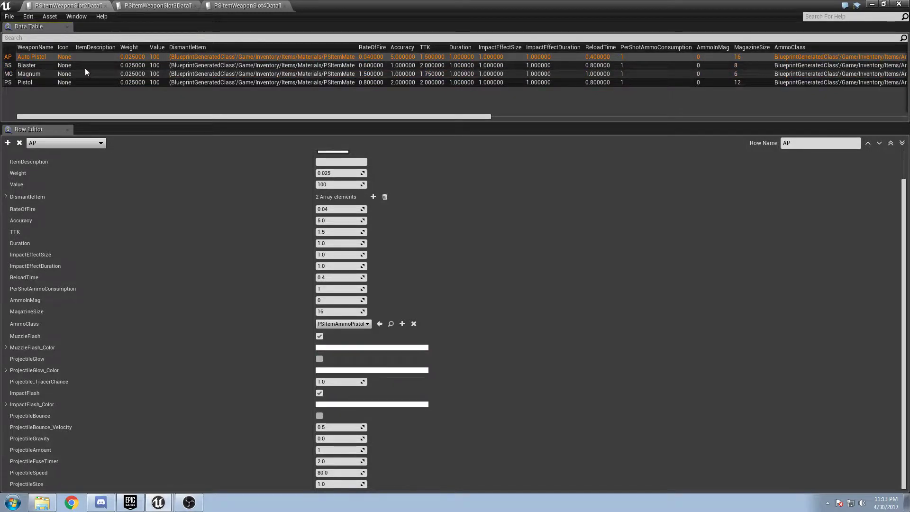
left_click(84, 68)
left_click(81, 76)
left_click(82, 83)
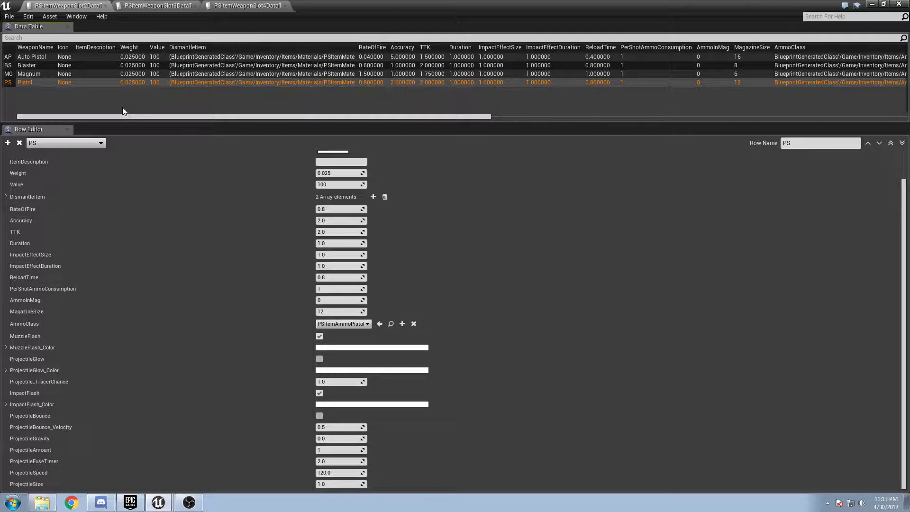
left_click(223, 6)
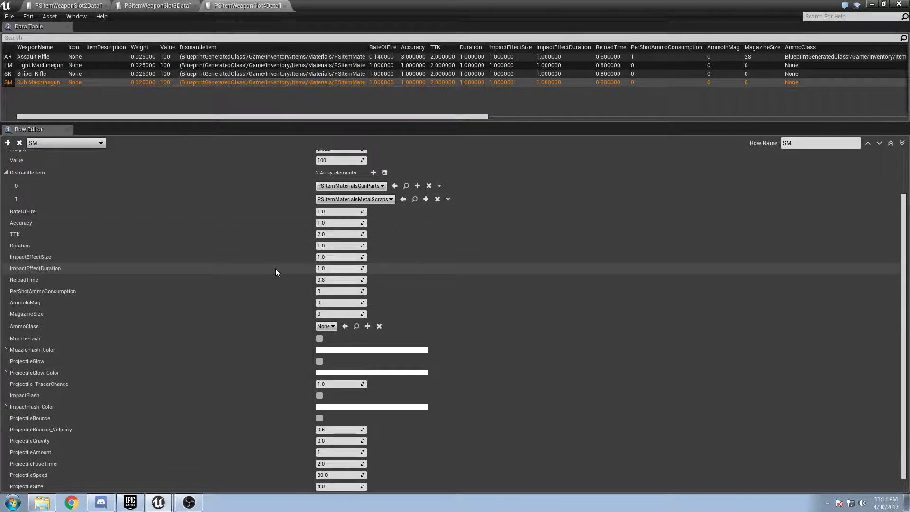
- Set the Sub Machinegun's RateOfFire to 0.6 in the WeaponSlot4 data table
scroll(274, 266, "up", 2)
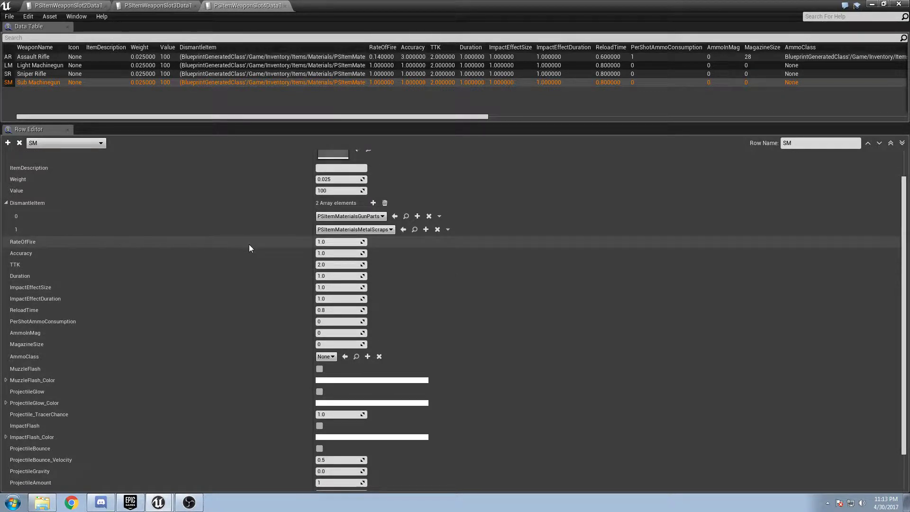
left_click(345, 242)
type("0")
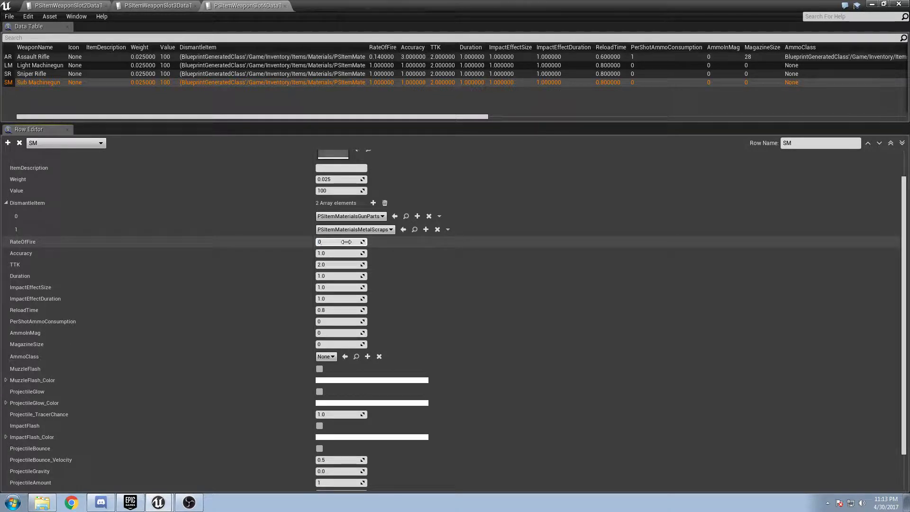
type(".6")
key("Return")
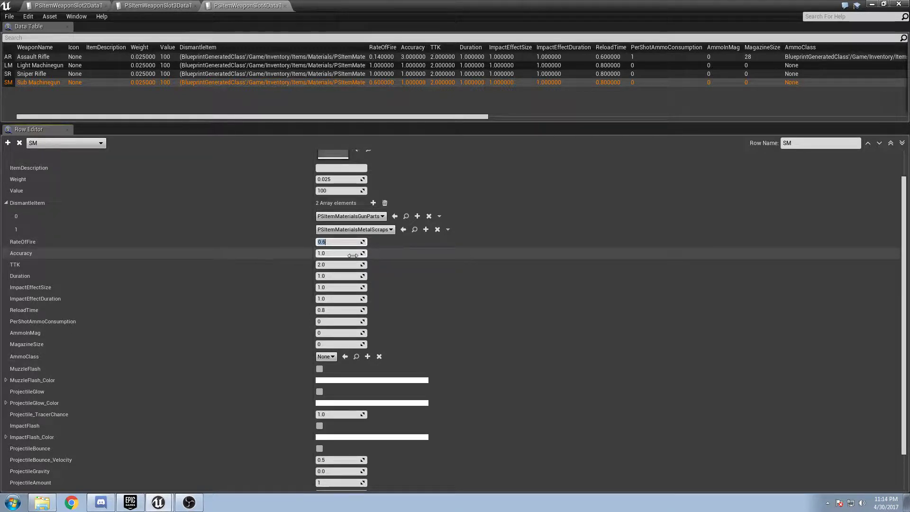
- Check the pistol values in the WeaponSlot2 data table, and set the Sub Machinegun's Accuracy to 2 in WeaponSlot4
left_click(69, 6)
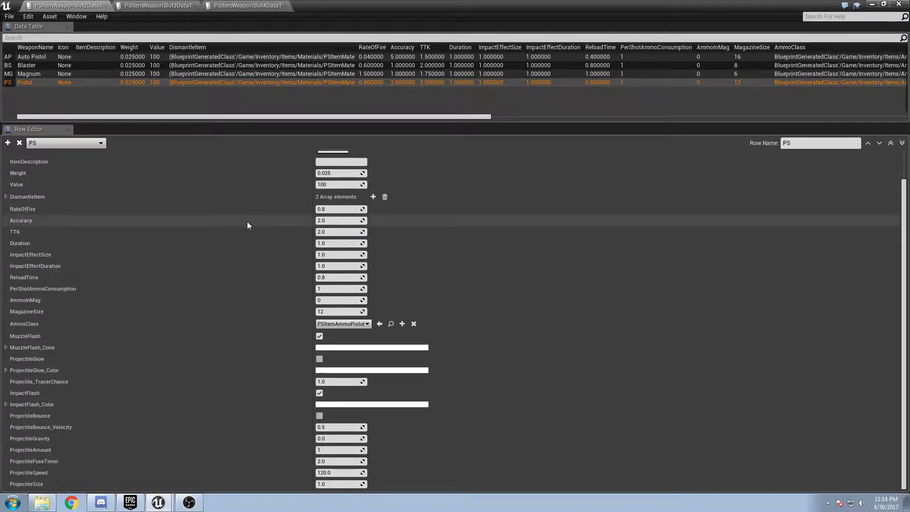
left_click(247, 5)
left_click(340, 253)
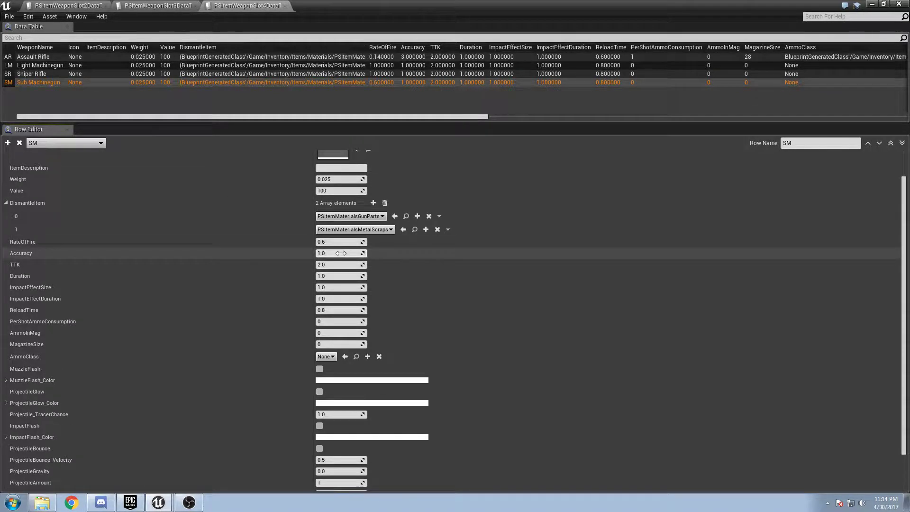
type("2")
key("Return")
left_click(285, 272)
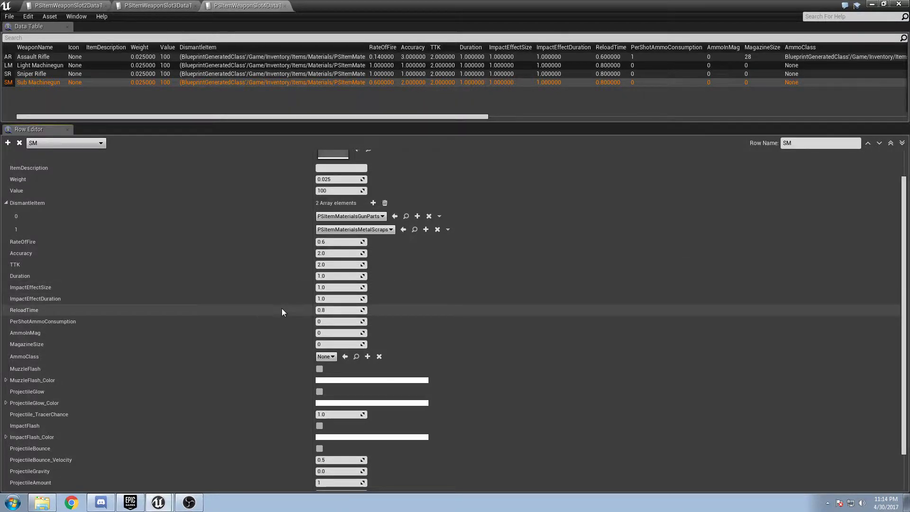
- Check the Auto Pistol row in WeaponSlot2, and set the Sub Machinegun's Accuracy to 5 in WeaponSlot4
left_click(62, 4)
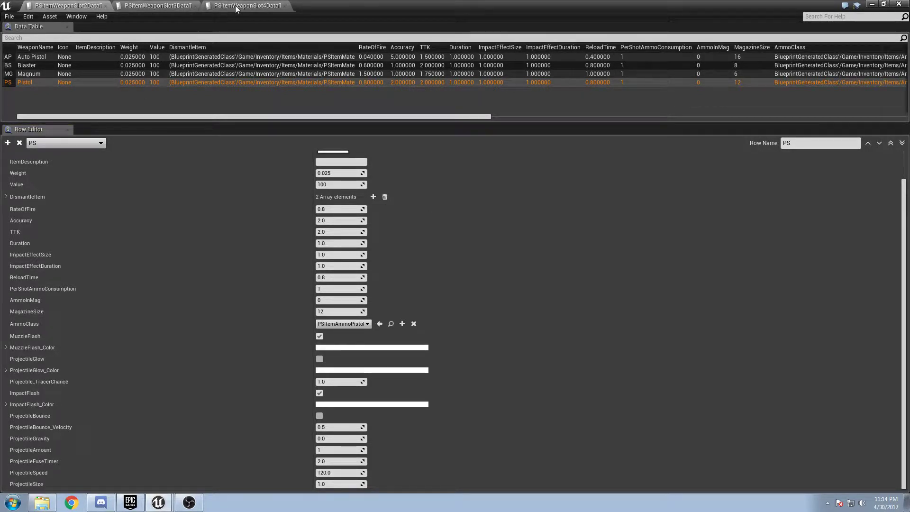
left_click(56, 56)
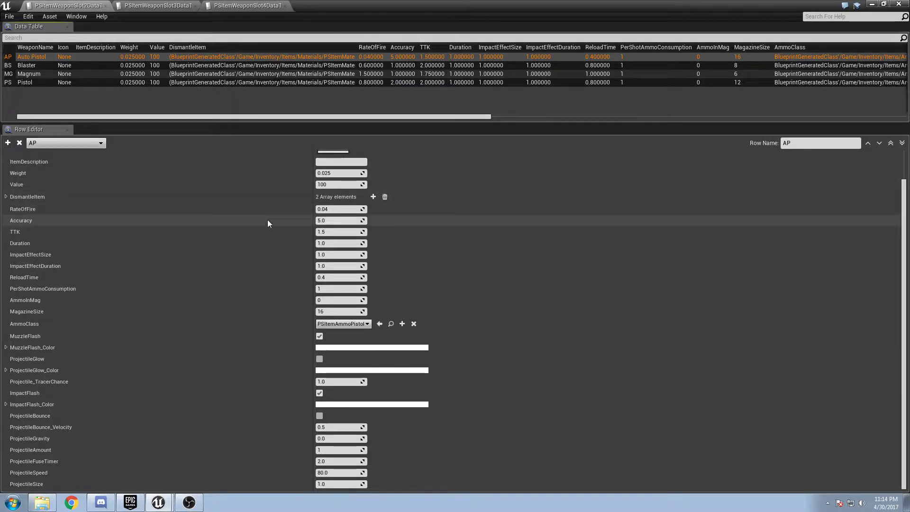
left_click(247, 5)
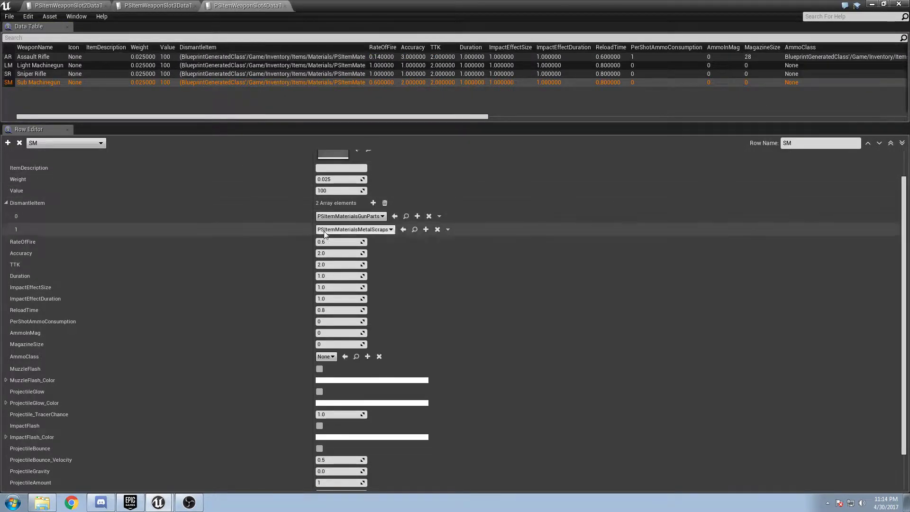
left_click(337, 255)
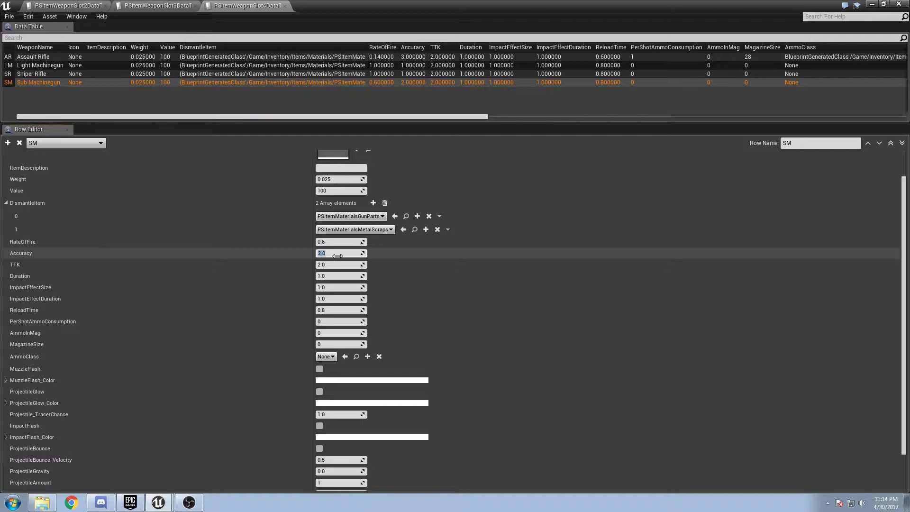
type("5")
- Check the Auto Pistol's values, try a TTK of 1.5 for the Sub Machinegun, and set it back to 2
left_click(82, 8)
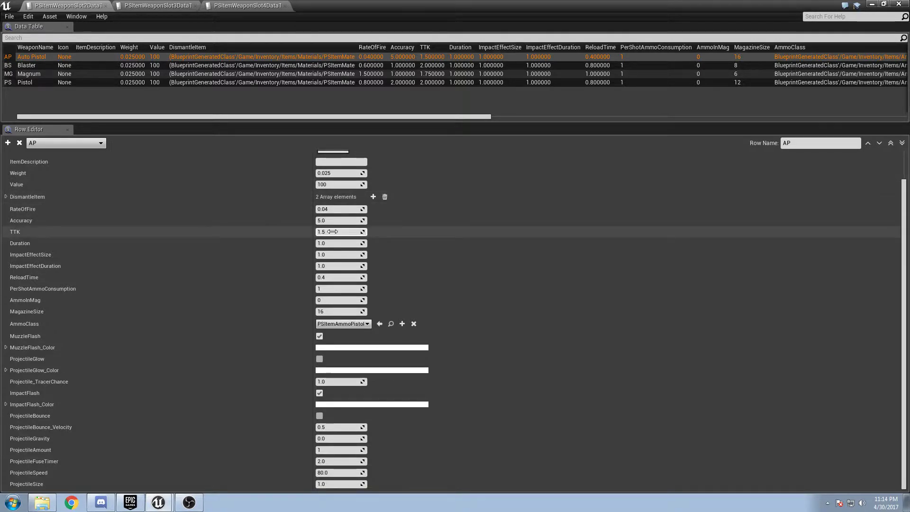
left_click(247, 6)
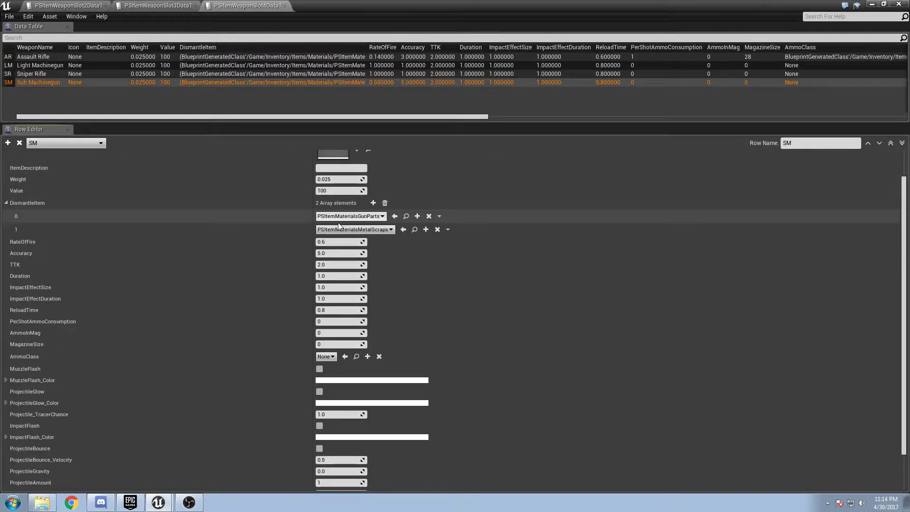
left_click(340, 265)
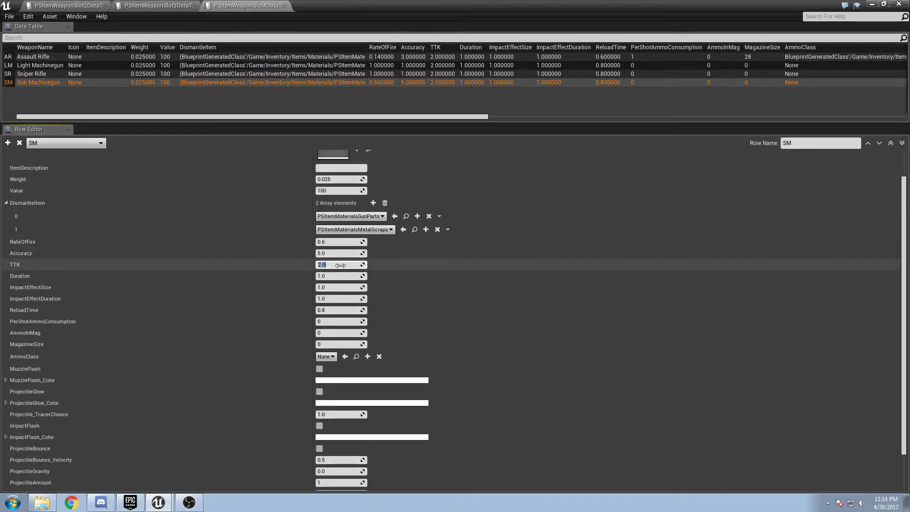
type("1.5")
key("Return")
left_click(341, 265)
left_click_drag(335, 264, 310, 266)
type("2")
left_click(301, 276)
- Compare the Magnum, Blaster, Auto Pistol and Pistol rows in WeaponSlot2, and return to the WeaponSlot4 data table
left_click(105, 5)
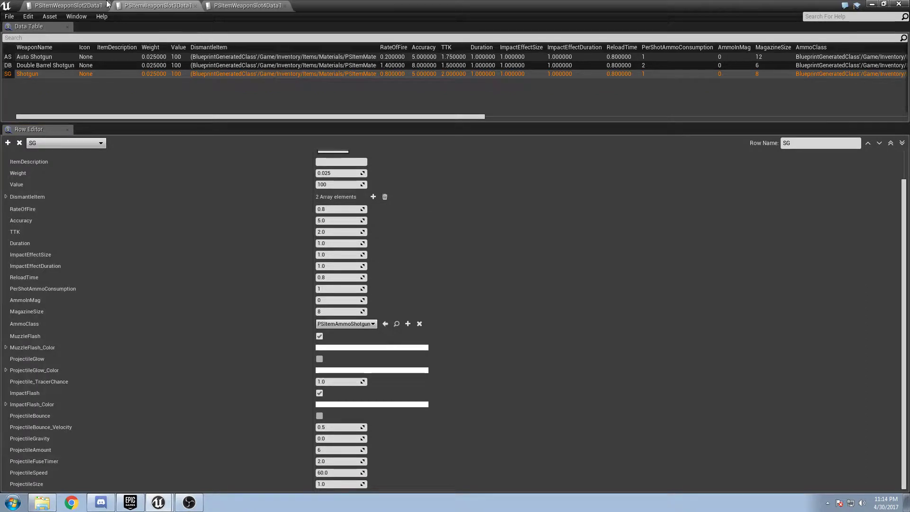
left_click(53, 75)
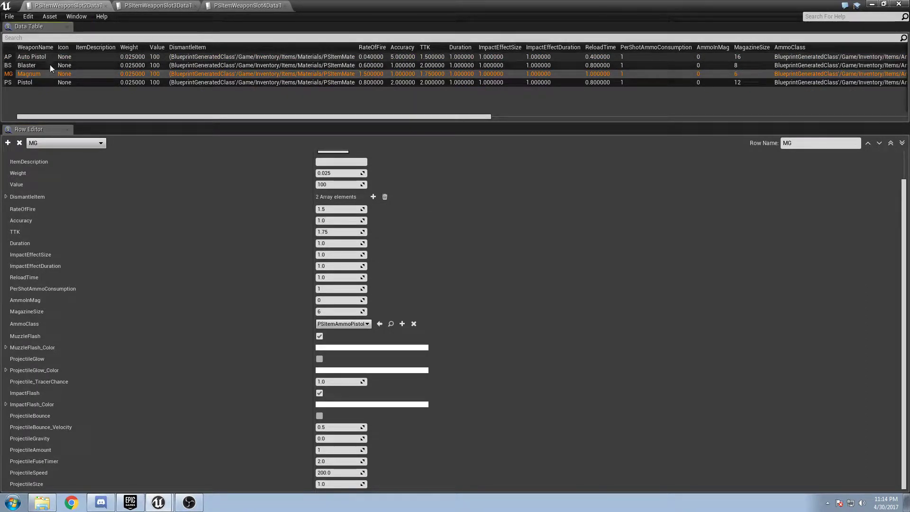
left_click(49, 62)
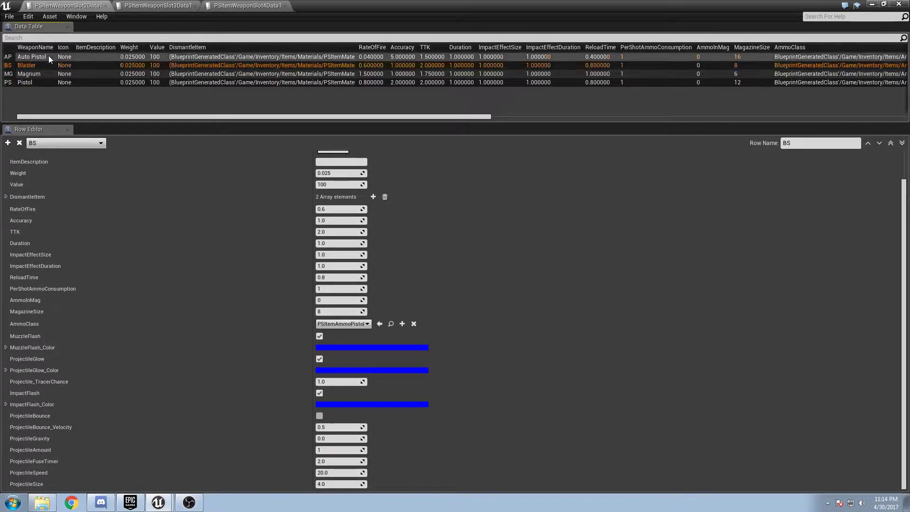
left_click(48, 57)
left_click(48, 66)
left_click(47, 73)
left_click(47, 81)
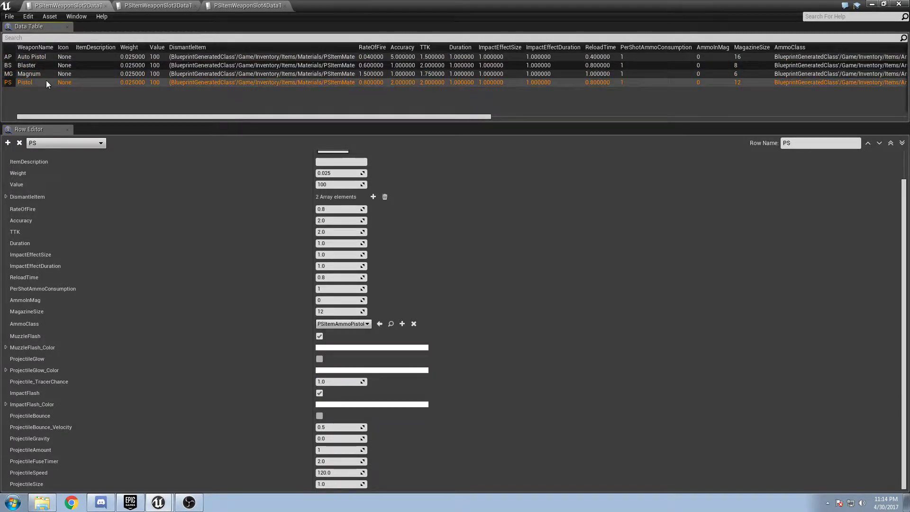
left_click(247, 5)
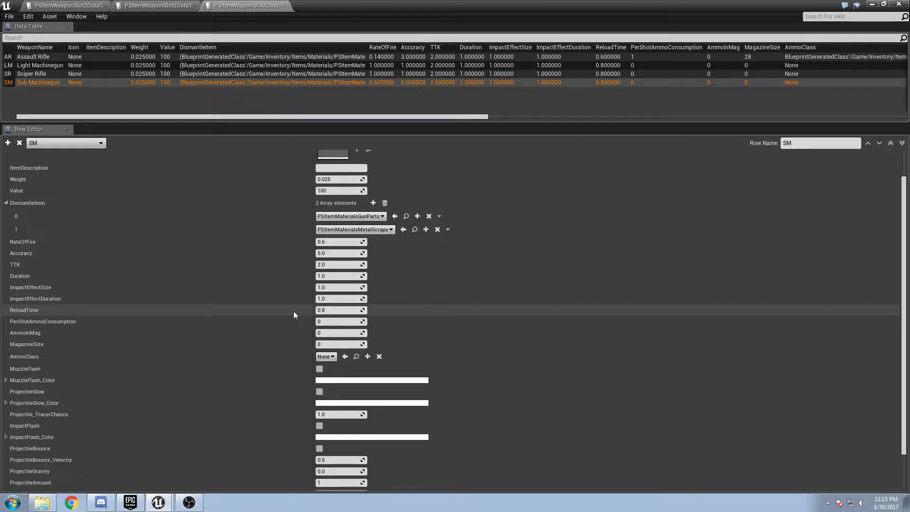
- Check the Auto Pistol row in WeaponSlot2, and set the Sub Machinegun's ReloadTime to 0.4 in WeaponSlot4
left_click(74, 5)
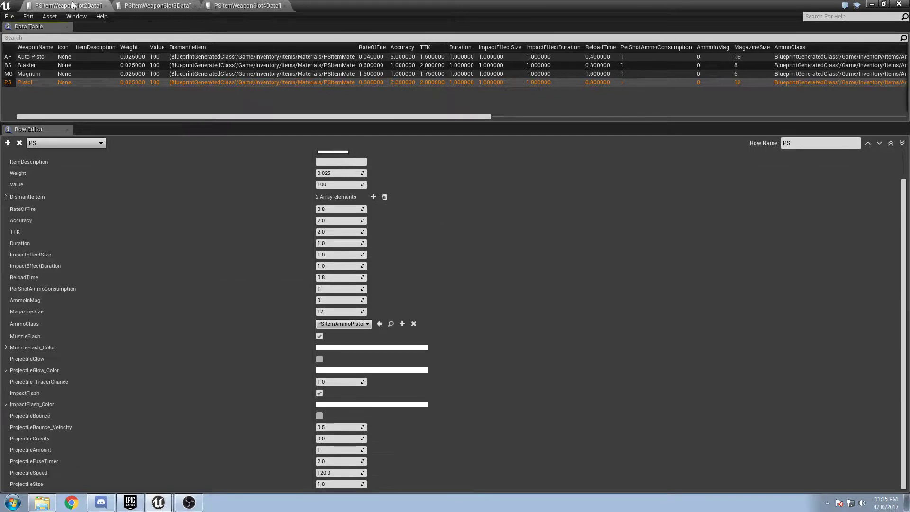
left_click(59, 59)
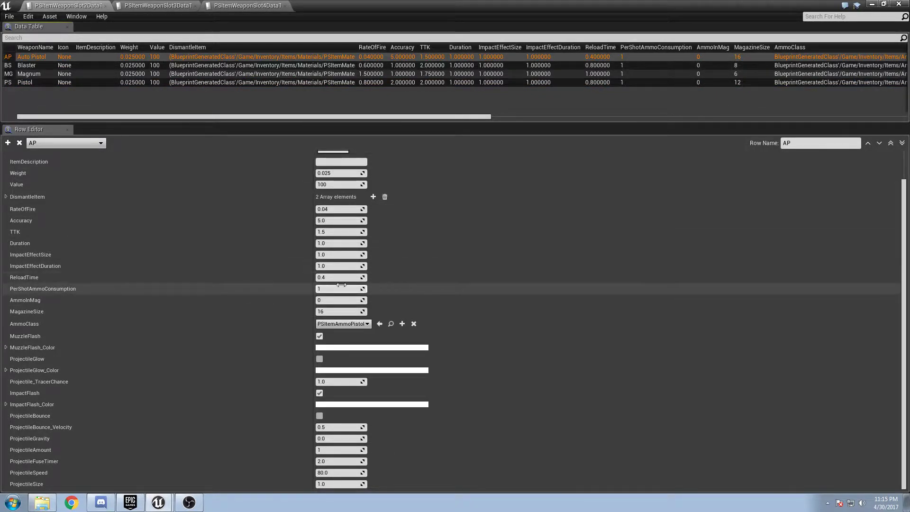
left_click(247, 5)
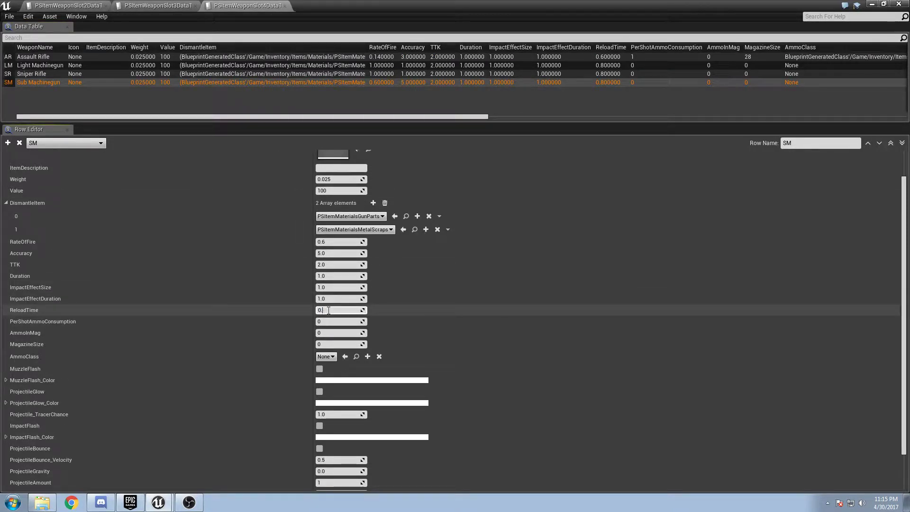
type("4")
key("Return")
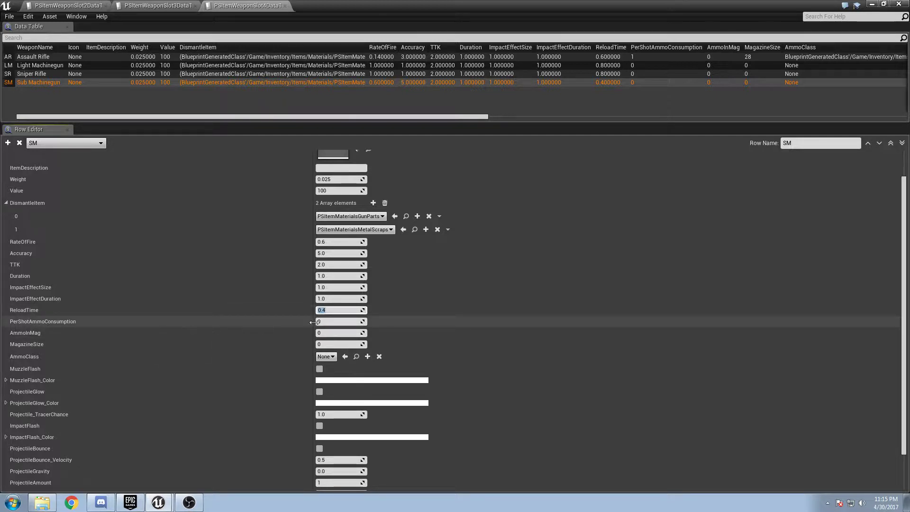
- Set the Sub Machinegun's PerShotAmmoConsumption to 1 and its MagazineSize to 24
left_click(318, 321)
type("1")
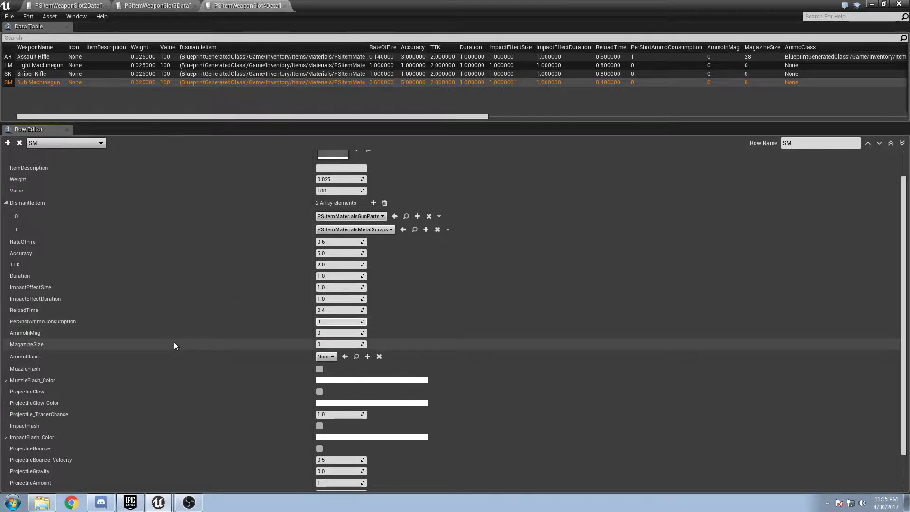
key("Return")
type("24")
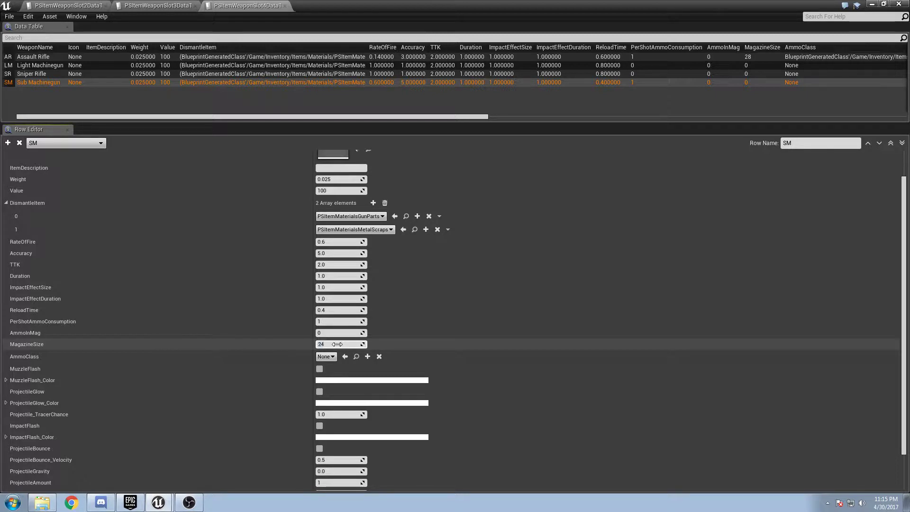
key("Return")
- Assign PSItemAmmoBullet as the Sub Machinegun's AmmoClass, and enable its MuzzleFlash and ImpactFlash
left_click(326, 356)
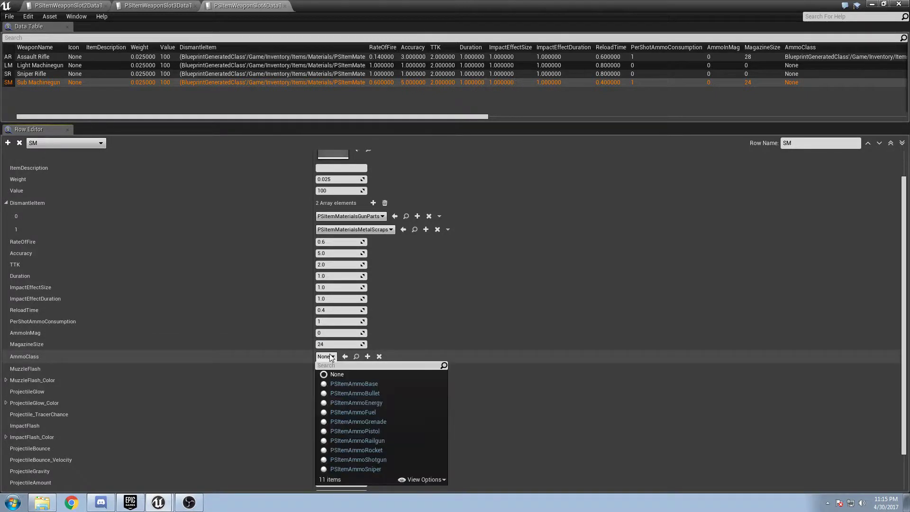
left_click(384, 391)
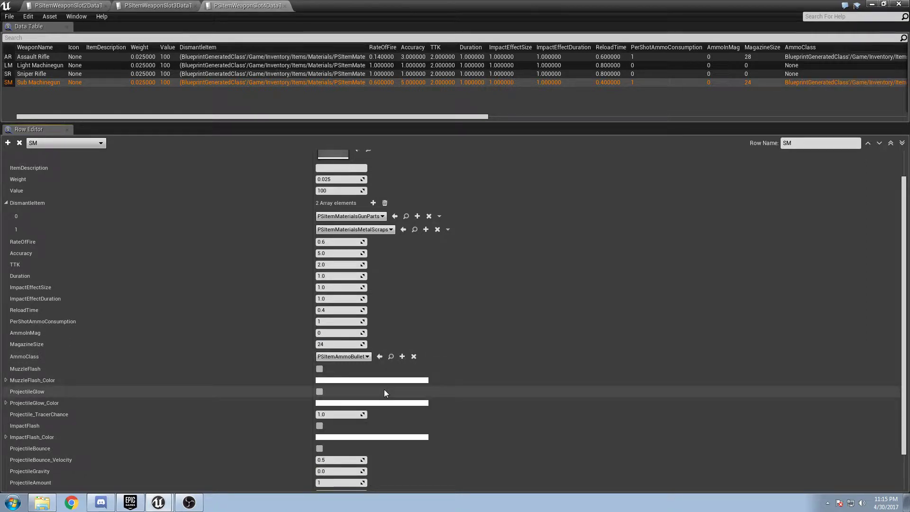
left_click(319, 369)
left_click(319, 425)
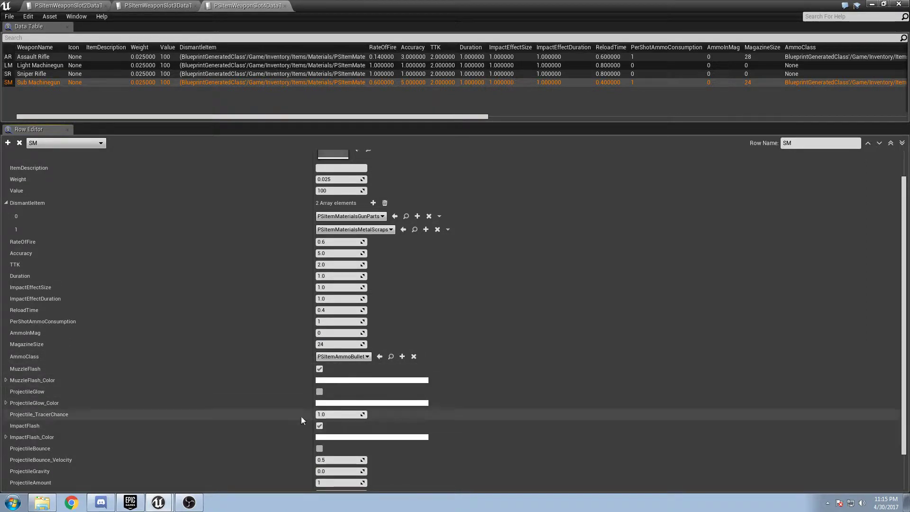
- Set the Sub Machinegun's ProjectileSize to 1
scroll(275, 410, "down", 2)
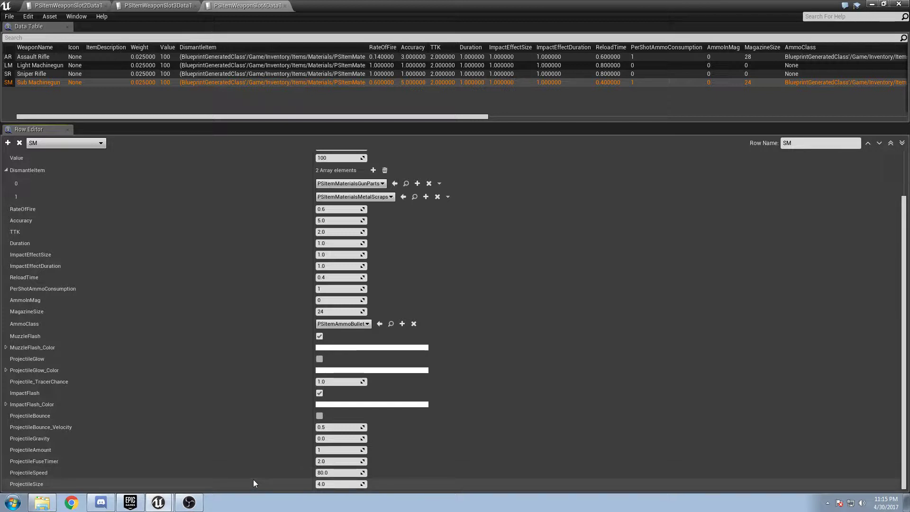
left_click(345, 484)
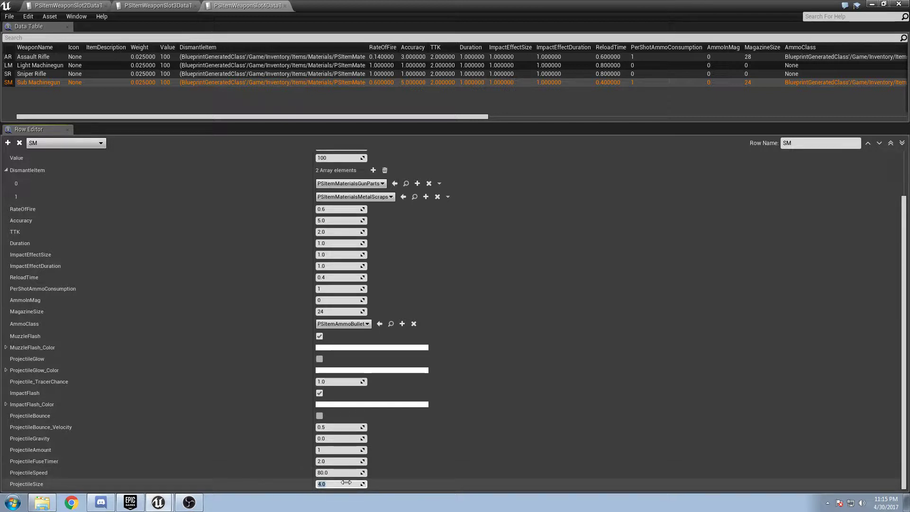
type("1")
key("Return")
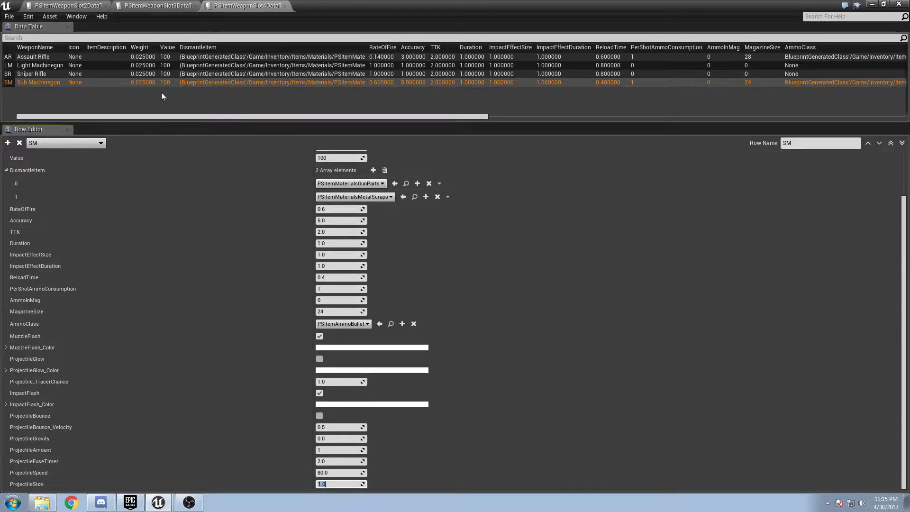
- Save the modified WeaponSlot2 and WeaponSlot4 data tables from the main editor window
double_click(363, 6)
left_click(124, 217)
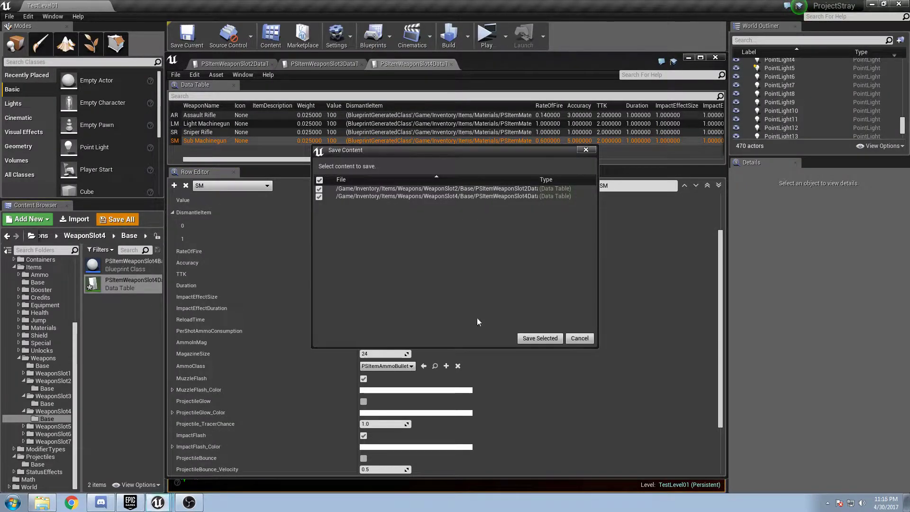
left_click(543, 337)
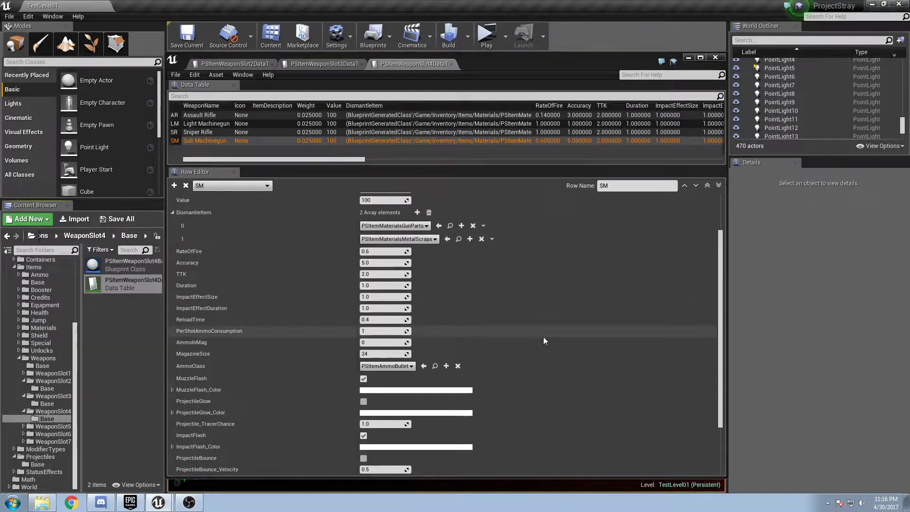
- Maximize the data table window and set the Sniper Rifle's RateOfFire to 1.2
left_click(223, 132)
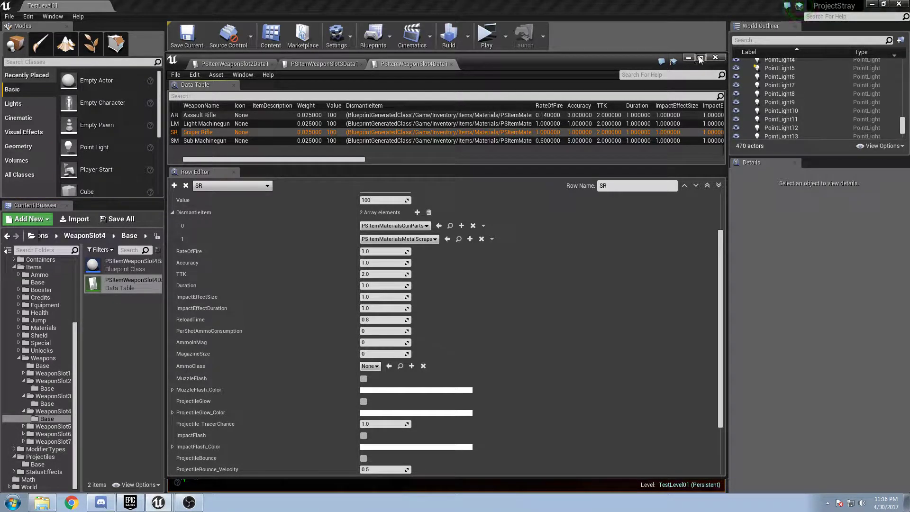
left_click(699, 57)
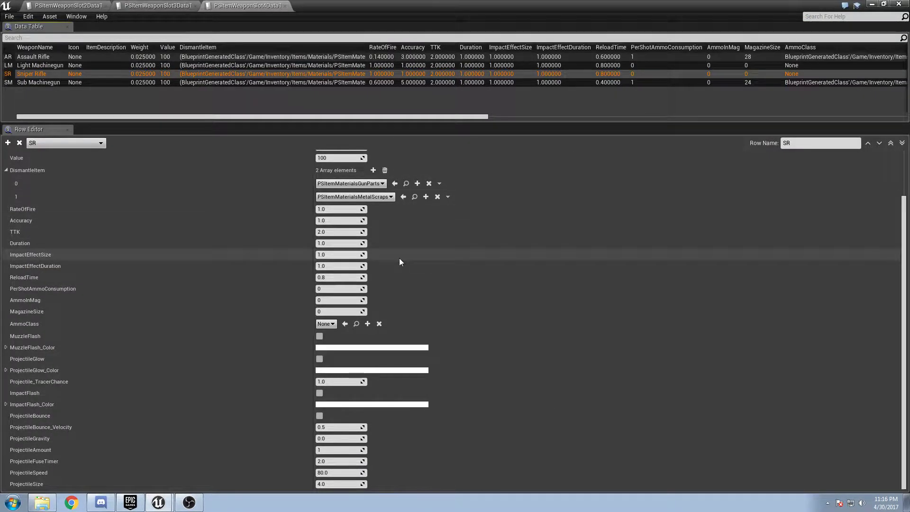
left_click(337, 209)
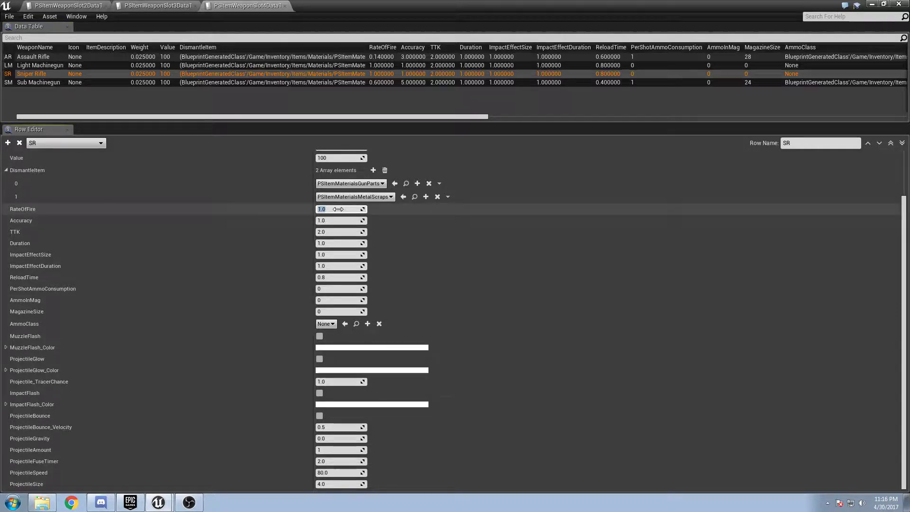
type("1.")
key("Return")
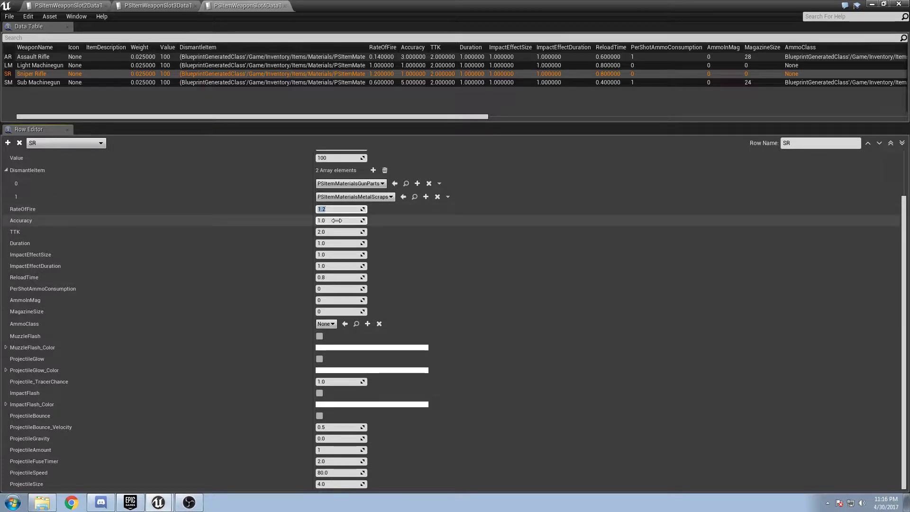
- Go through the Sniper Rifle's values from Accuracy to ReloadTime, and set its PerShotAmmoConsumption to 1
left_click(337, 221)
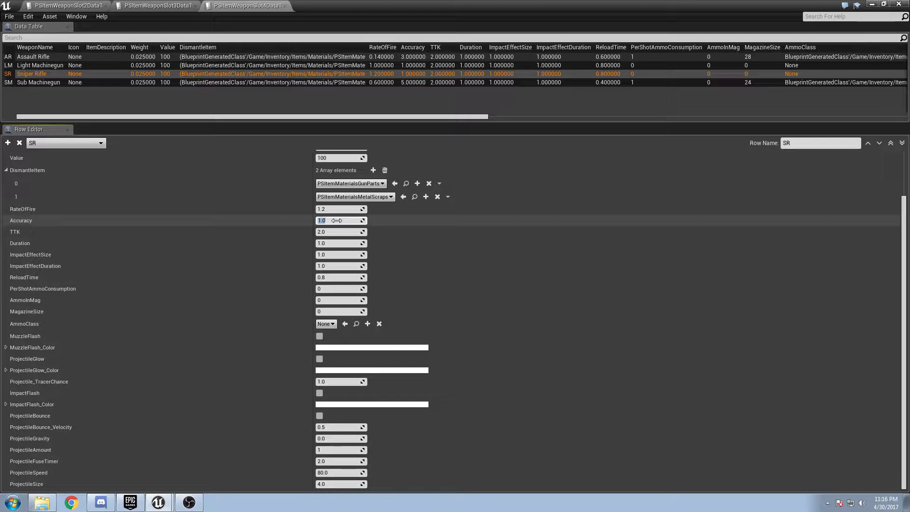
left_click(336, 231)
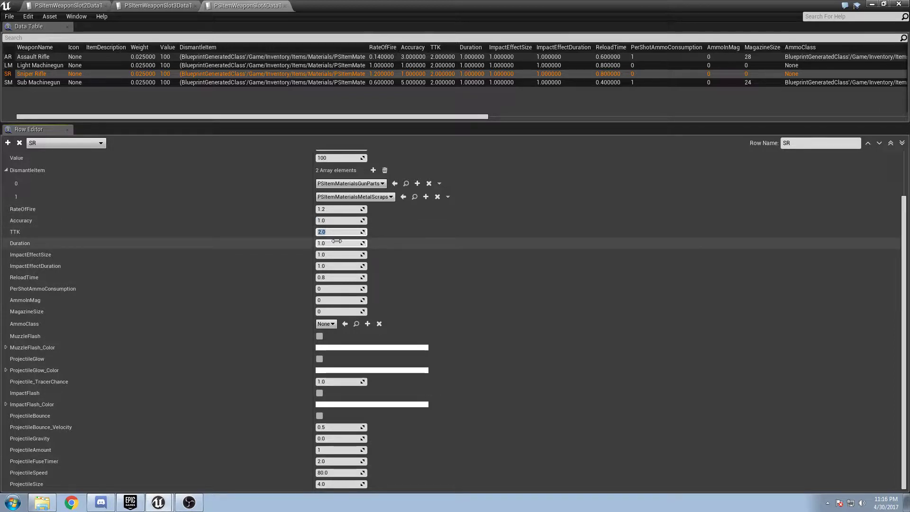
left_click(336, 243)
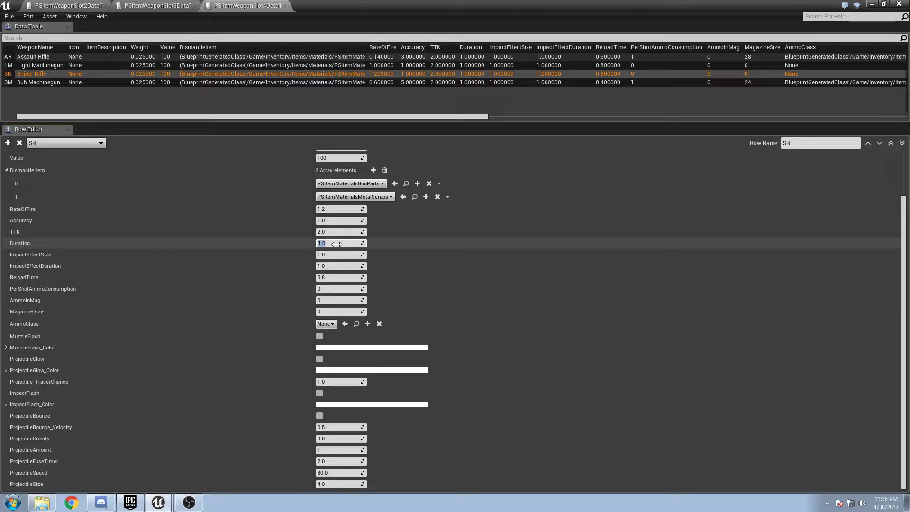
left_click(337, 255)
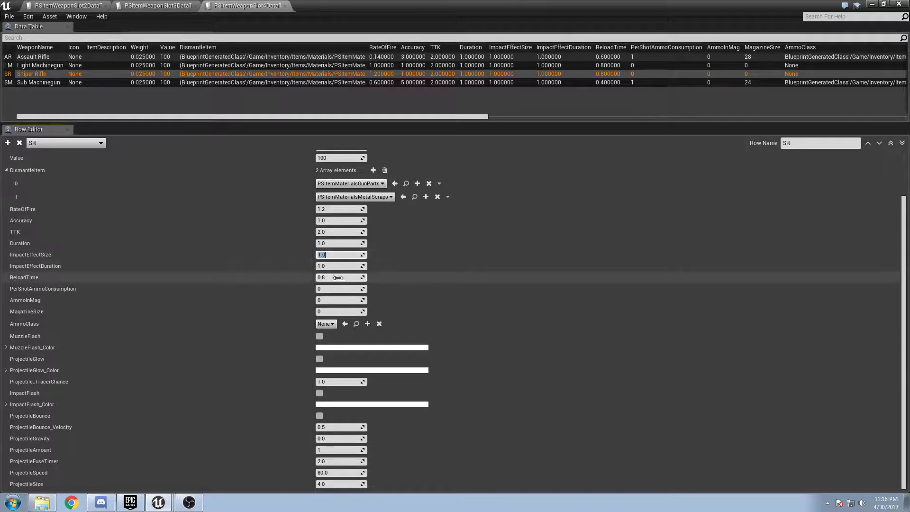
left_click(337, 277)
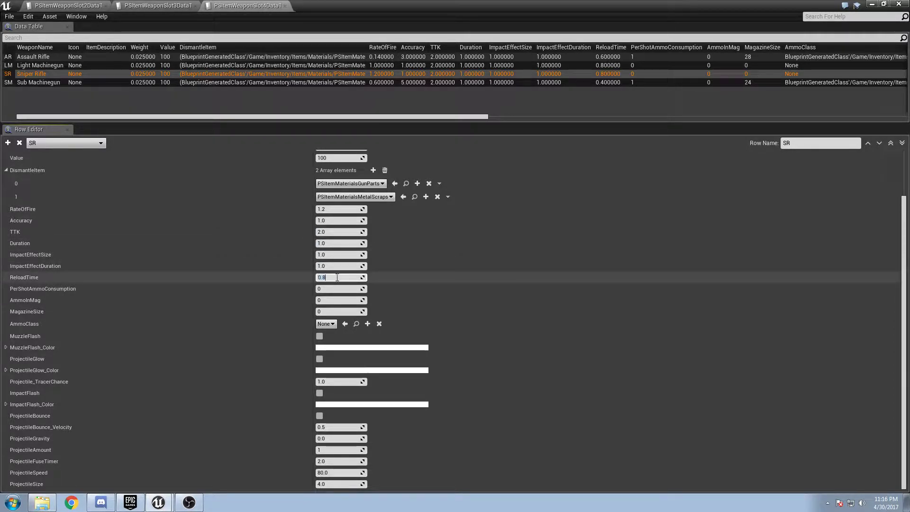
key("Return")
left_click(167, 286)
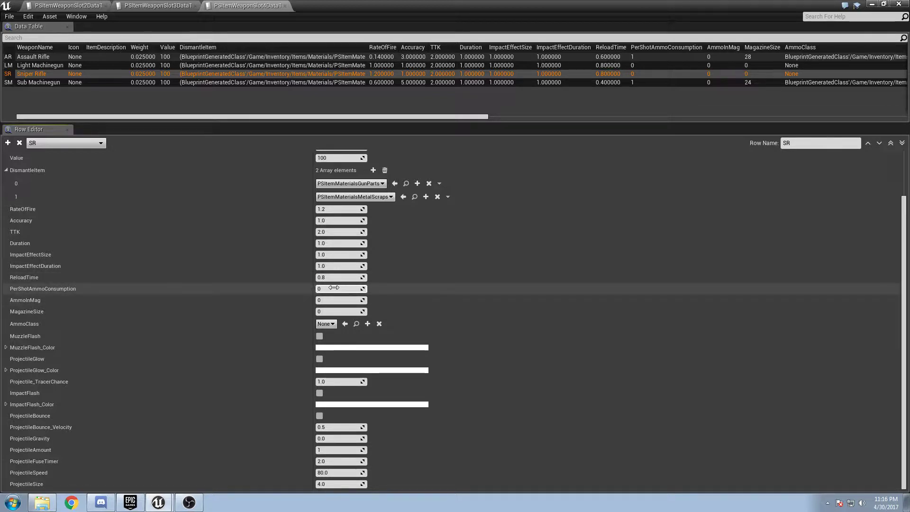
left_click_drag(334, 287, 338, 288)
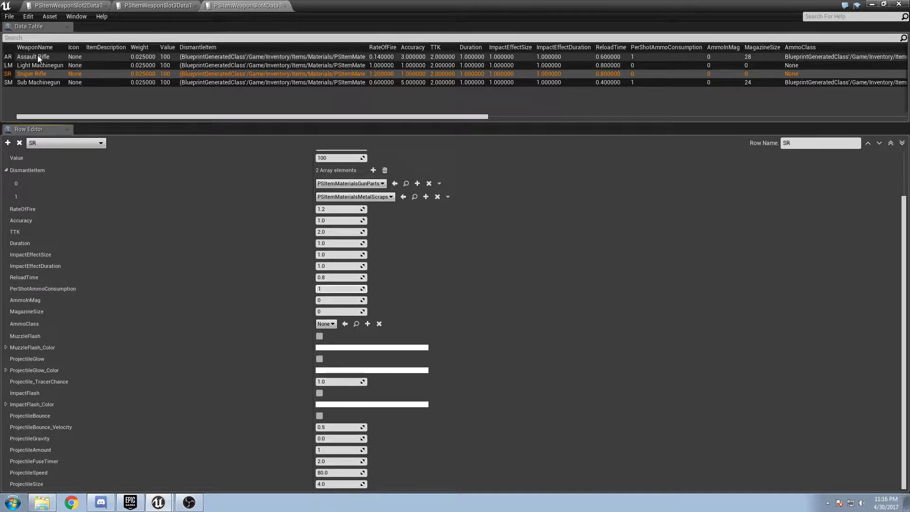
- Check the Sub Machinegun's magazine size for comparison, and set the Sniper Rifle's MagazineSize to 6
left_click(38, 82)
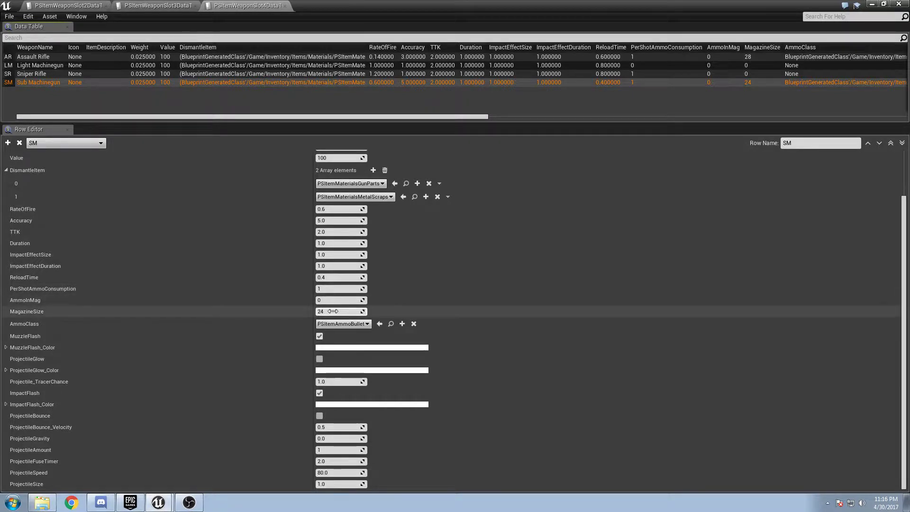
left_click(61, 75)
left_click(344, 311)
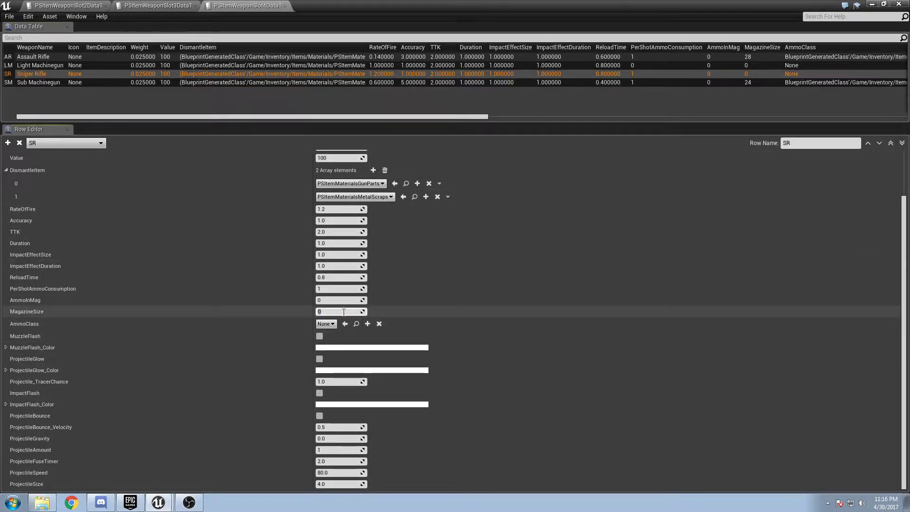
type("6")
left_click(343, 311)
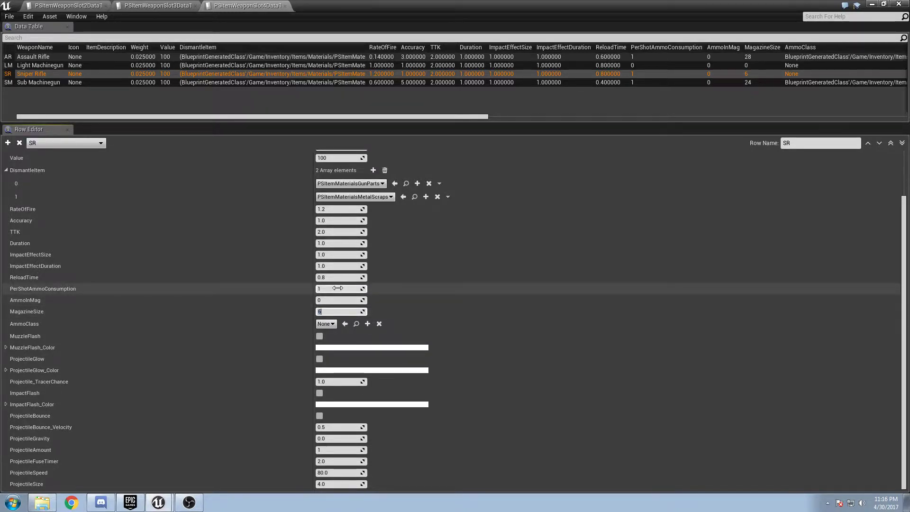
type("0")
key("Return")
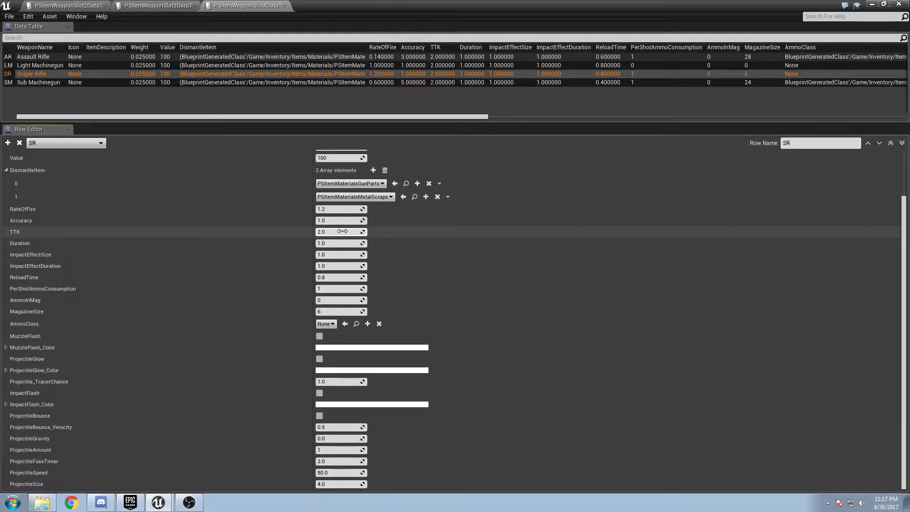
- Set the Sniper Rifle's TTK to 1.5, and enable its MuzzleFlash and ImpactFlash
type("1.5")
key("Return")
left_click(408, 233)
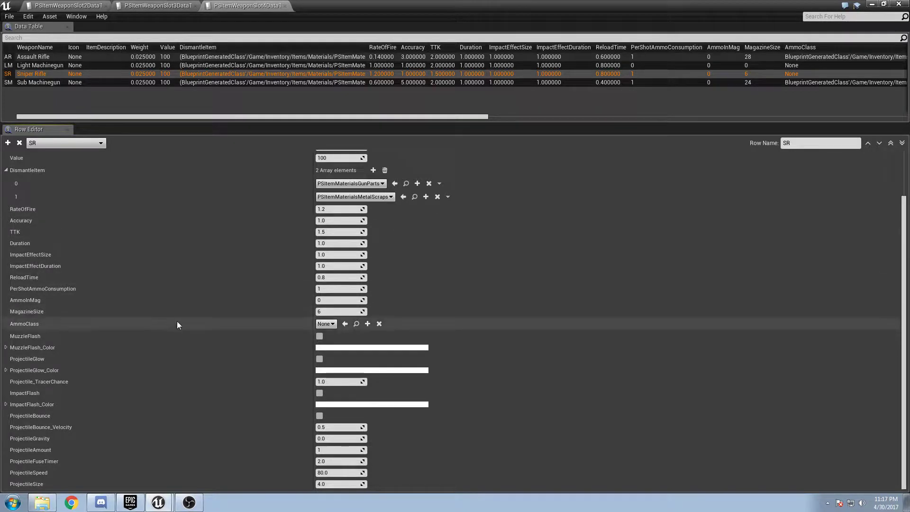
left_click(319, 336)
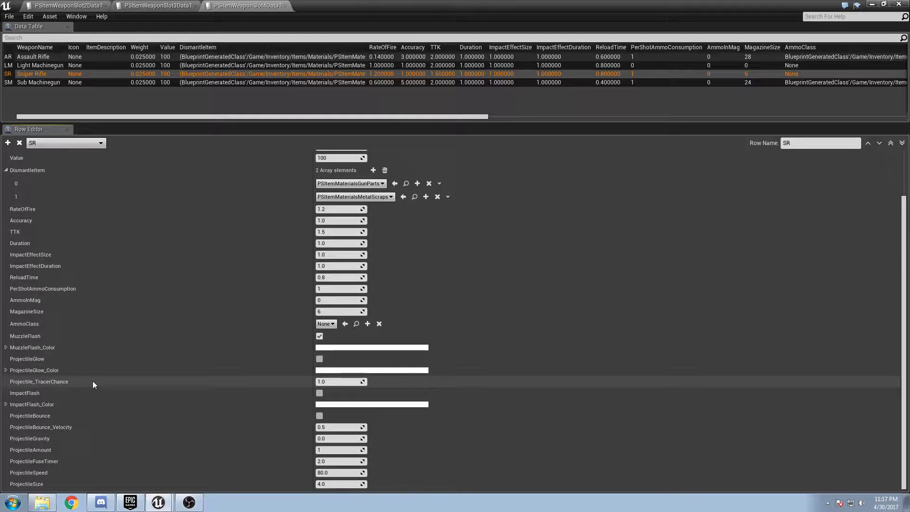
left_click(319, 392)
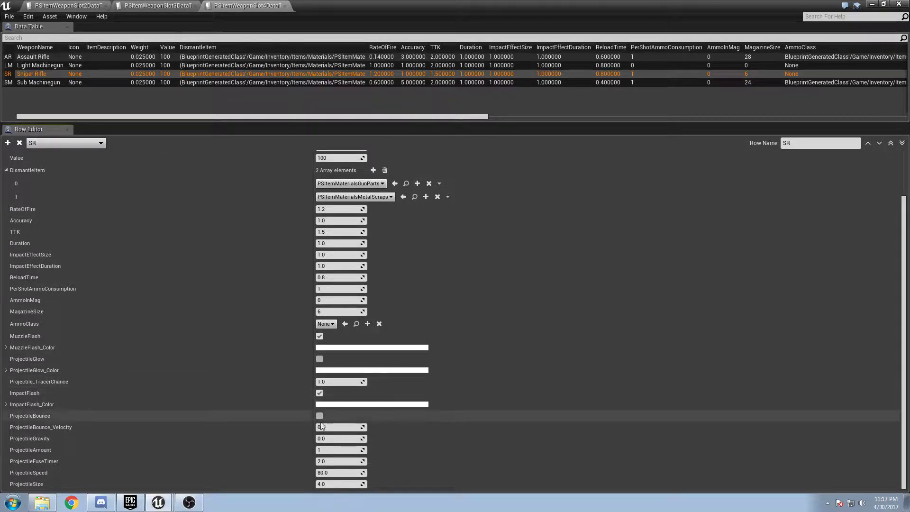
- Set the Sniper Rifle's ProjectileSpeed to 120 and its ProjectileSize to 1
left_click(339, 472)
type("1")
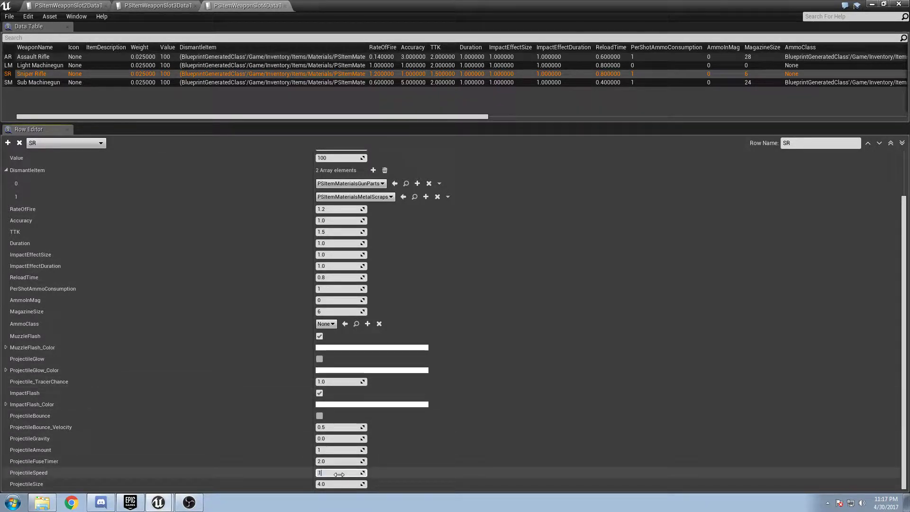
type("20")
left_click(337, 483)
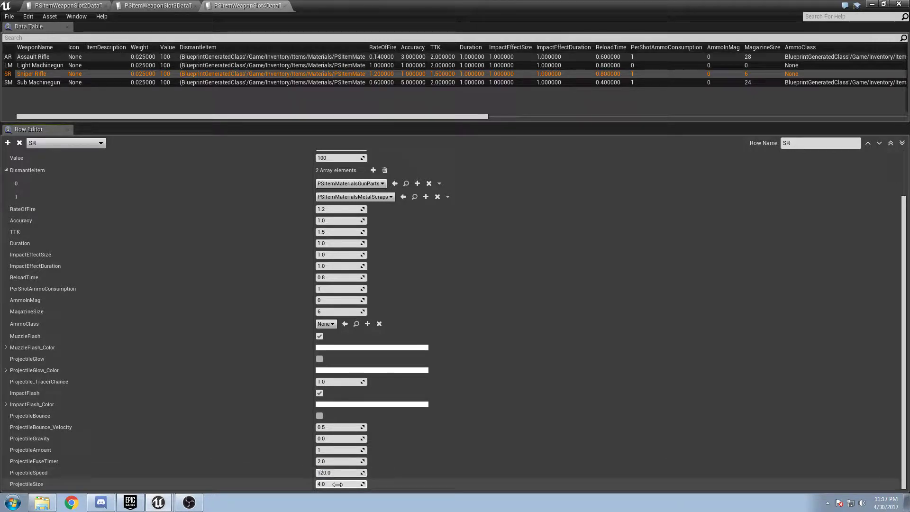
type("1")
key("Return")
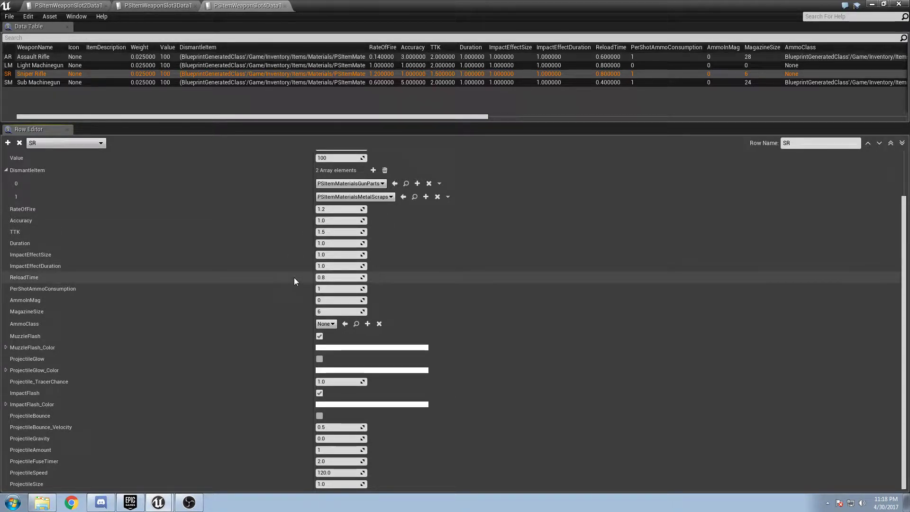
- Set the Sniper Rifle's MagazineSize to 4
left_click(333, 311)
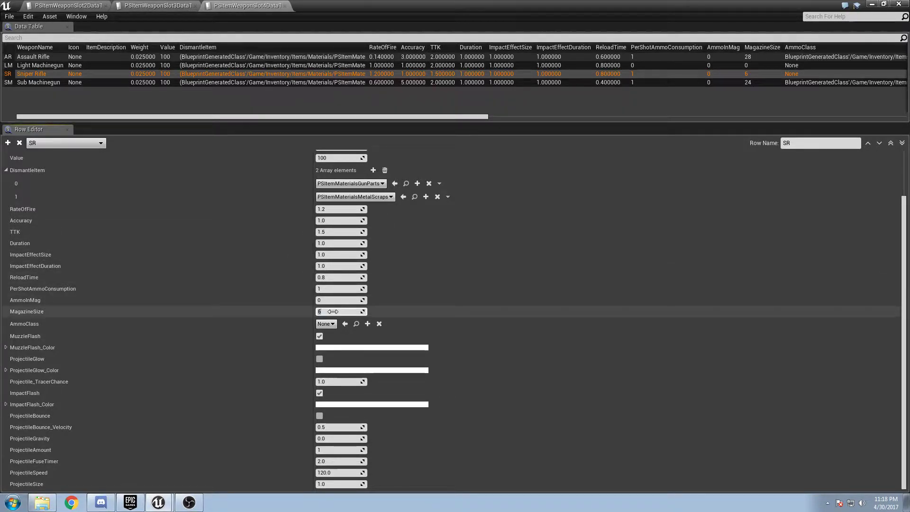
type("4")
left_click(288, 309)
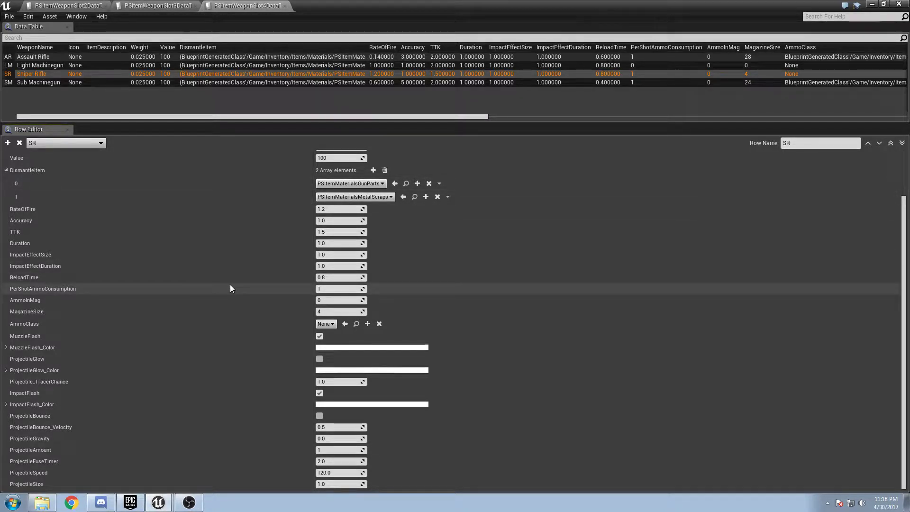
- Compare the Light Machinegun with the Assault Rifle, and set the Light Machinegun's RateOfFire to 0.2 and Accuracy to 4
left_click(44, 65)
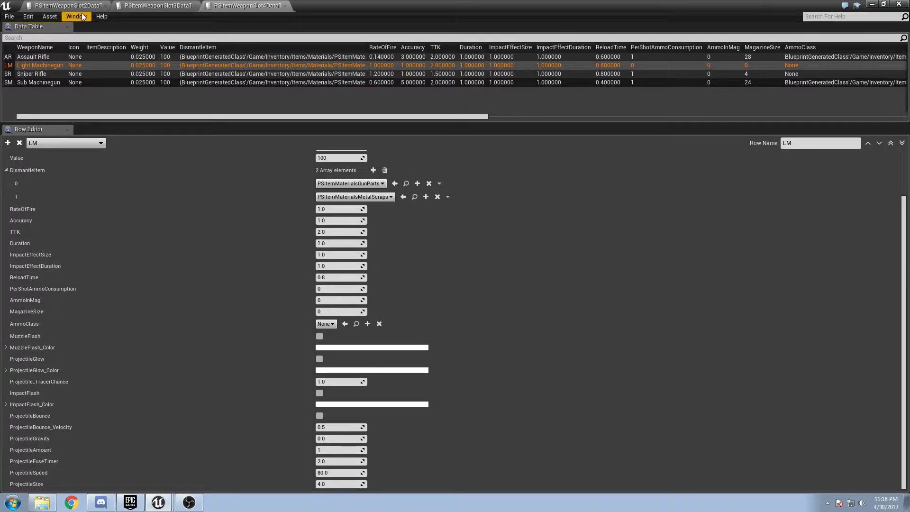
left_click(59, 58)
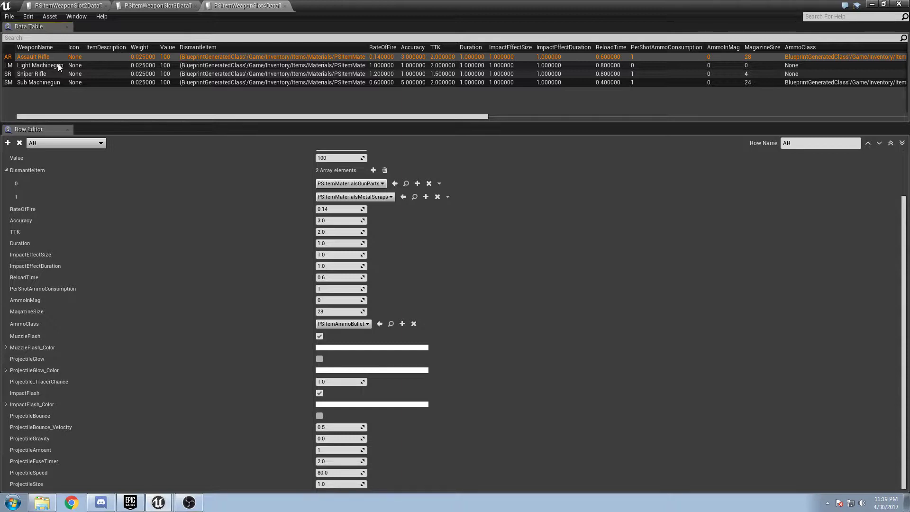
left_click(59, 65)
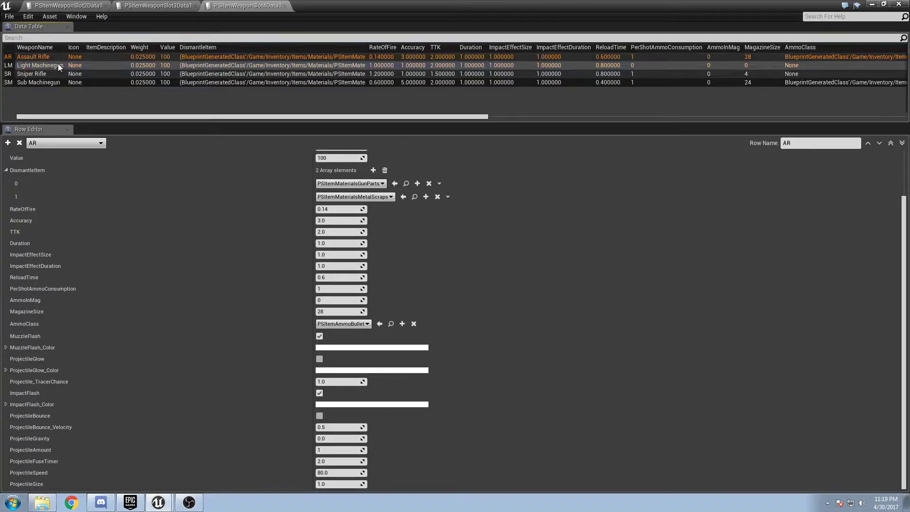
left_click(341, 209)
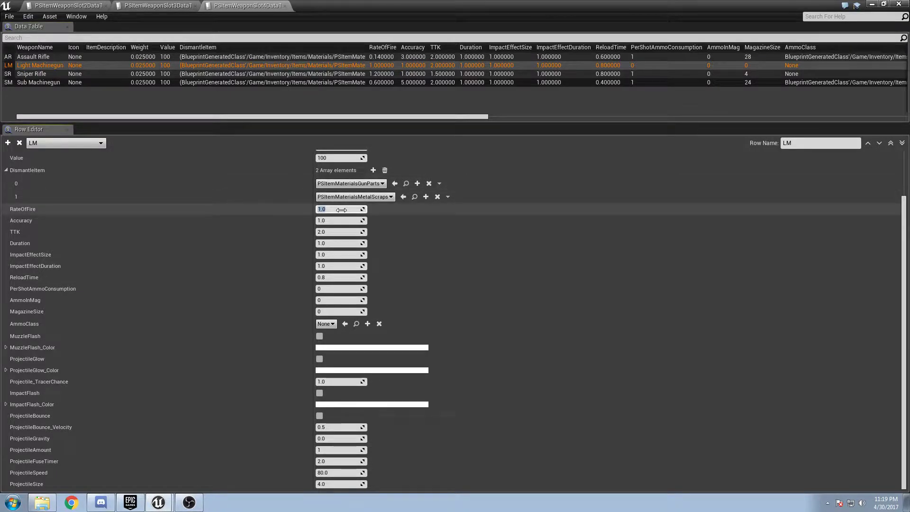
key("BackSpace")
key("Return")
left_click(340, 221)
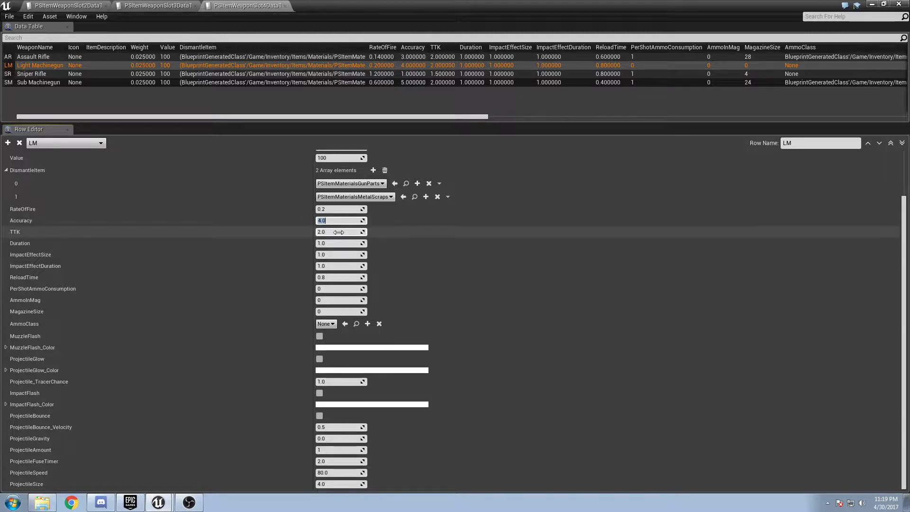
- Set the Light Machinegun's ReloadTime to 1.4 and its PerShotAmmoConsumption to 1
left_click(429, 230)
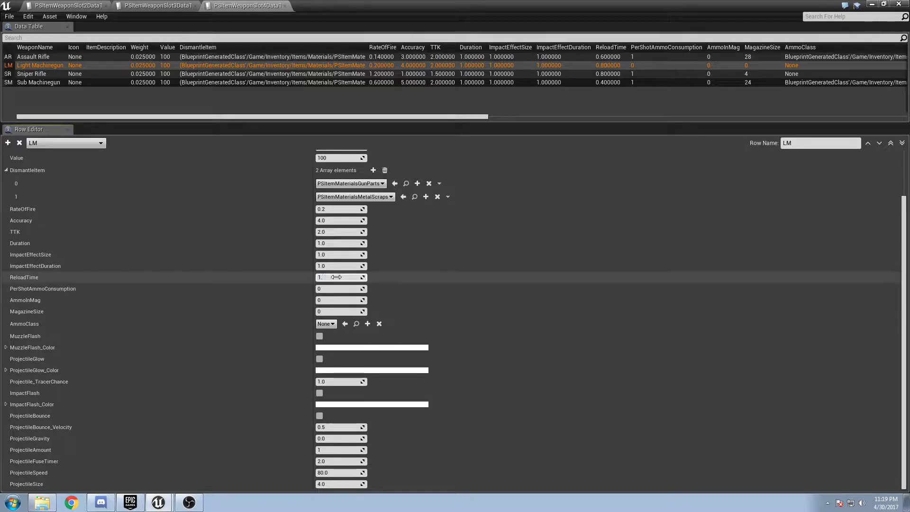
key("Return")
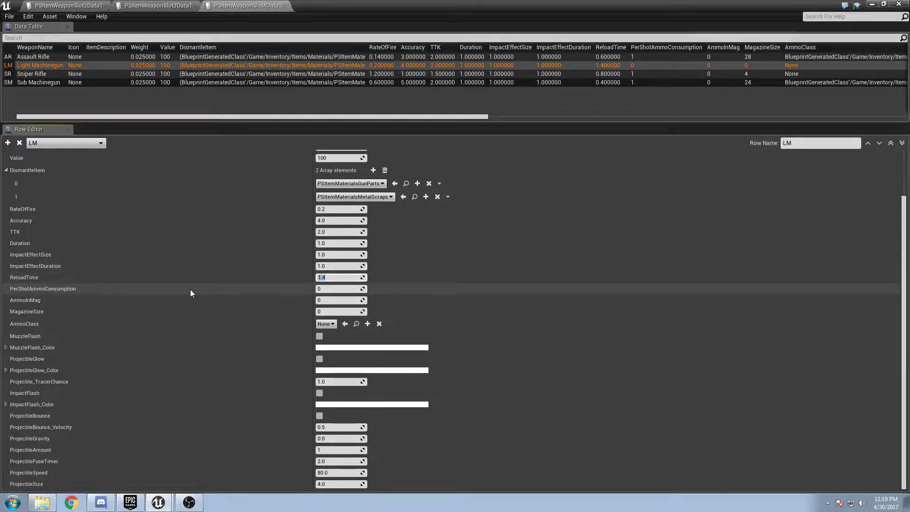
left_click(336, 289)
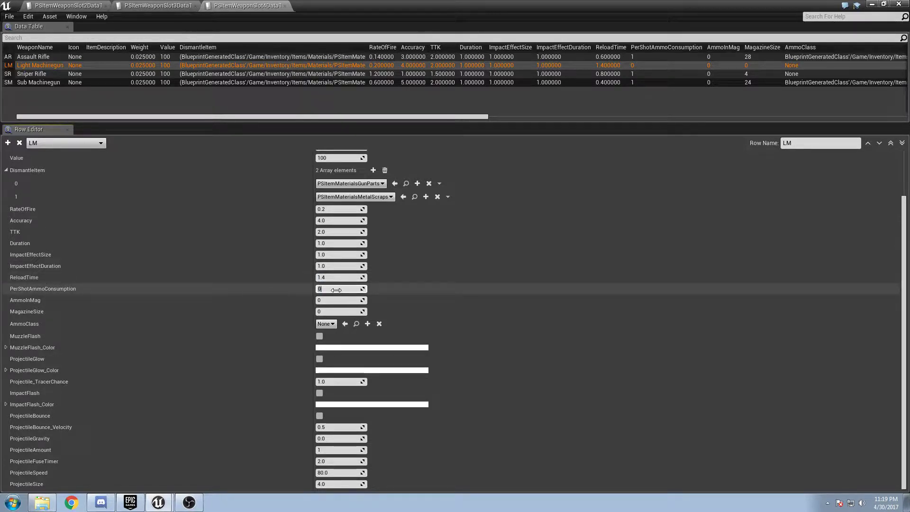
- Set the Light Machinegun's MagazineSize to 200
left_click(333, 311)
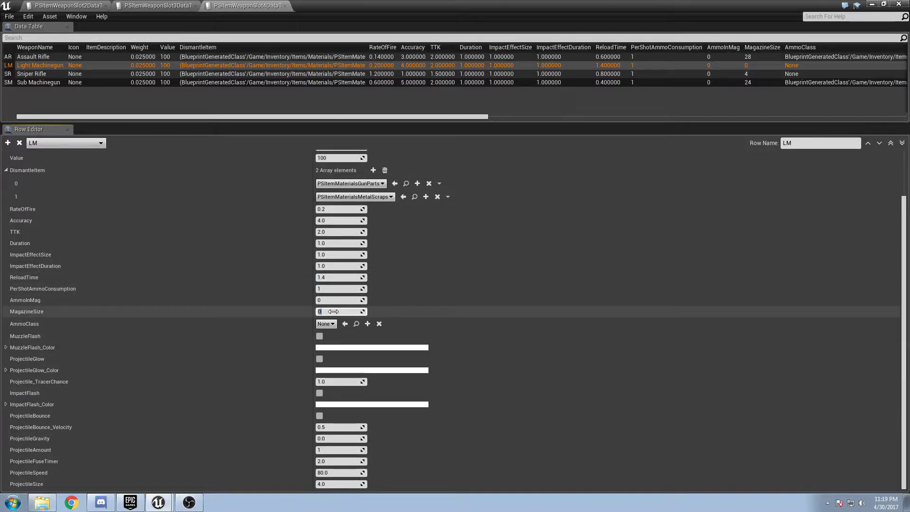
double_click(333, 311)
left_click(408, 300)
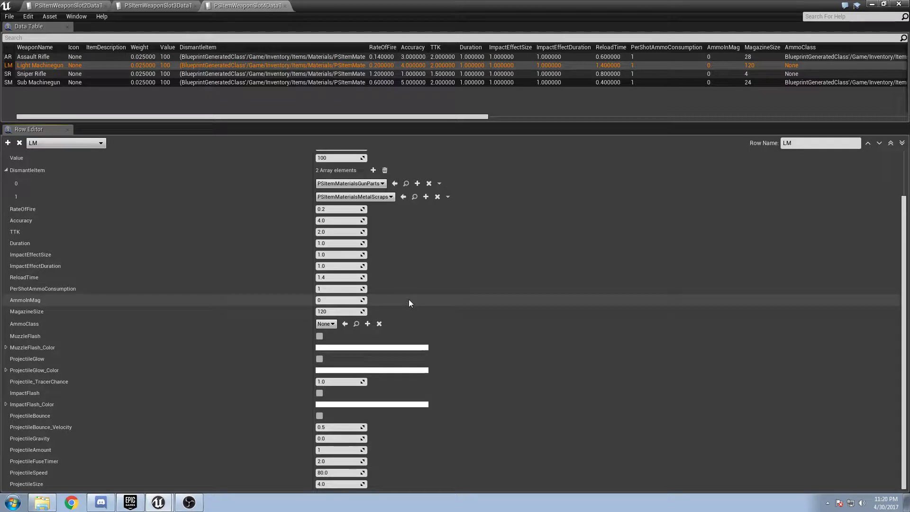
left_click(351, 311)
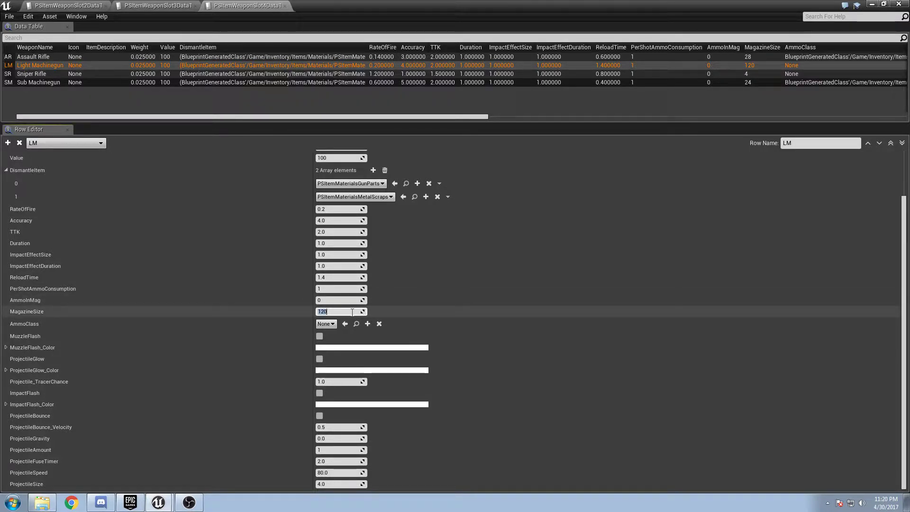
type("200")
key("Return")
- Set the Light Machinegun's AmmoClass to PSItemAmmoBullet
left_click(326, 323)
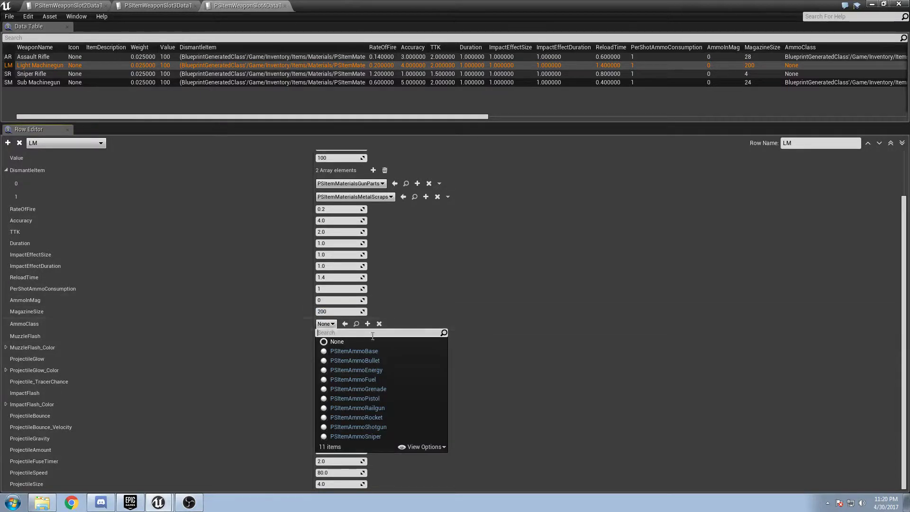
left_click(387, 359)
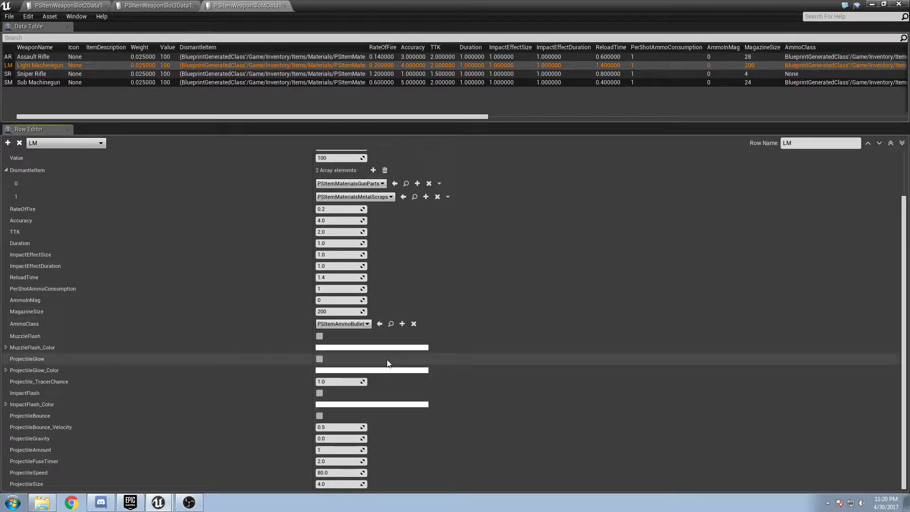
left_click(358, 325)
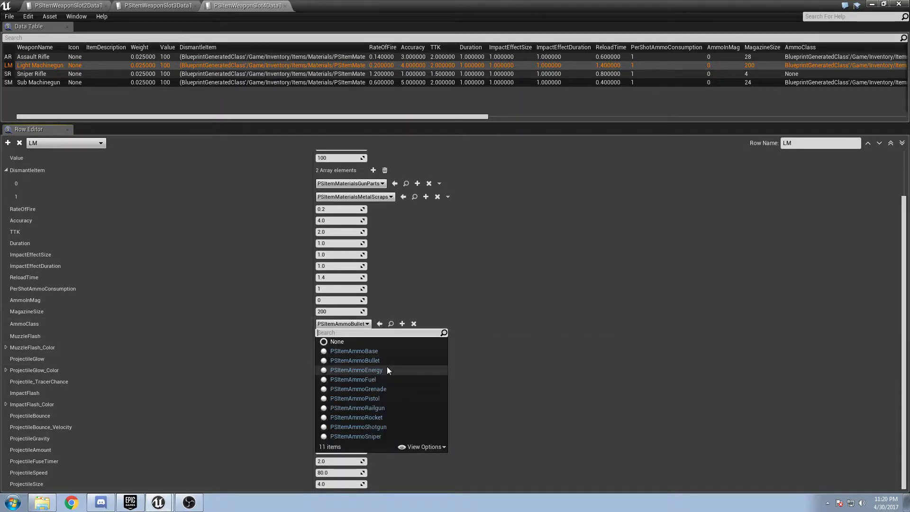
left_click(503, 308)
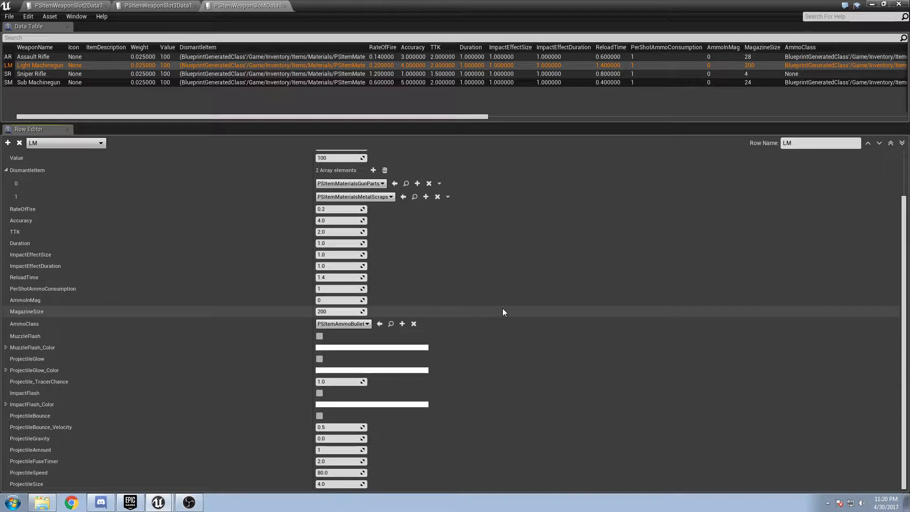
- Enable MuzzleFlash and ImpactFlash for the Light Machinegun, and review its available ammo classes
left_click(320, 336)
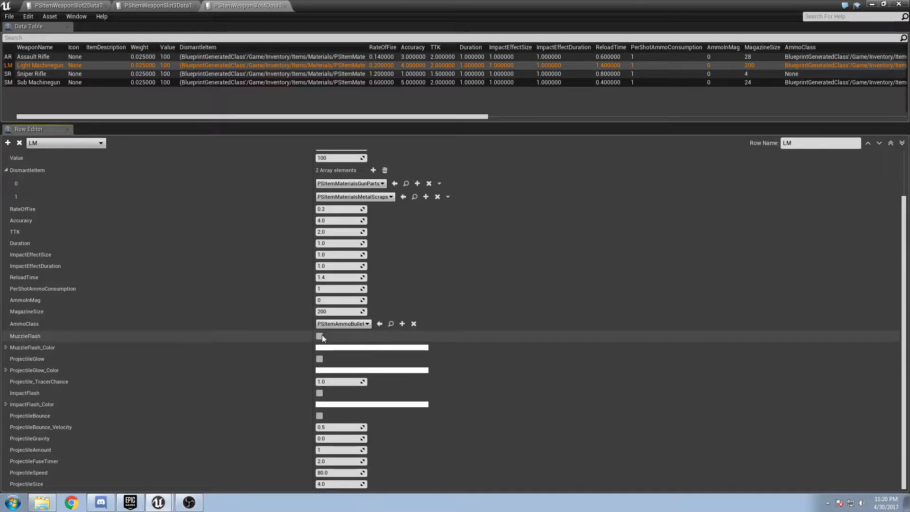
left_click(319, 393)
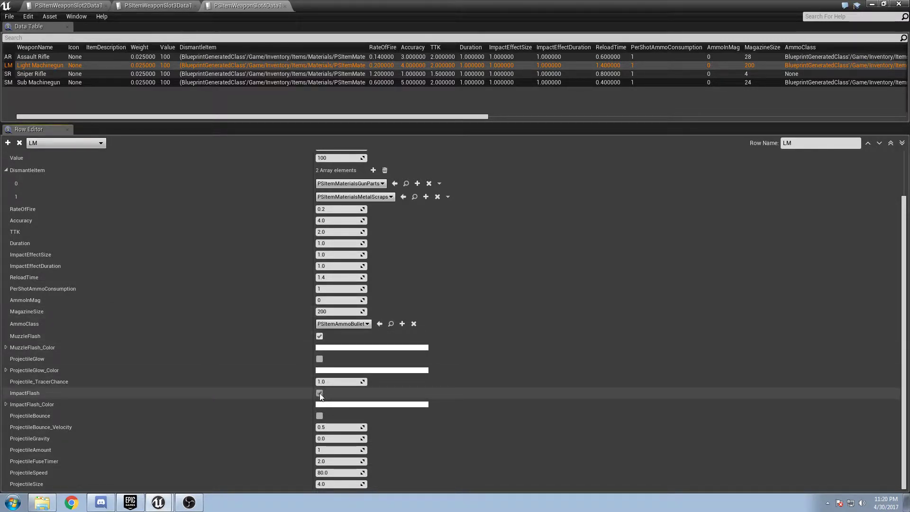
left_click(348, 324)
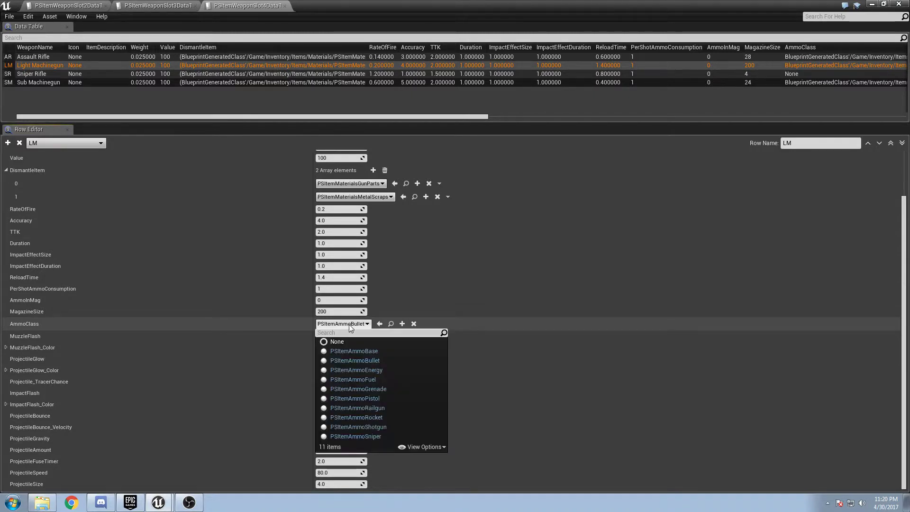
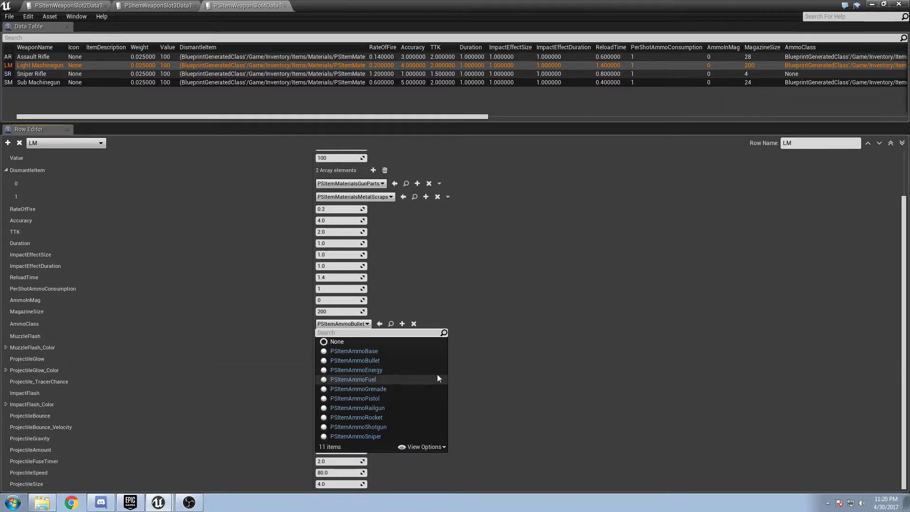
left_click(465, 371)
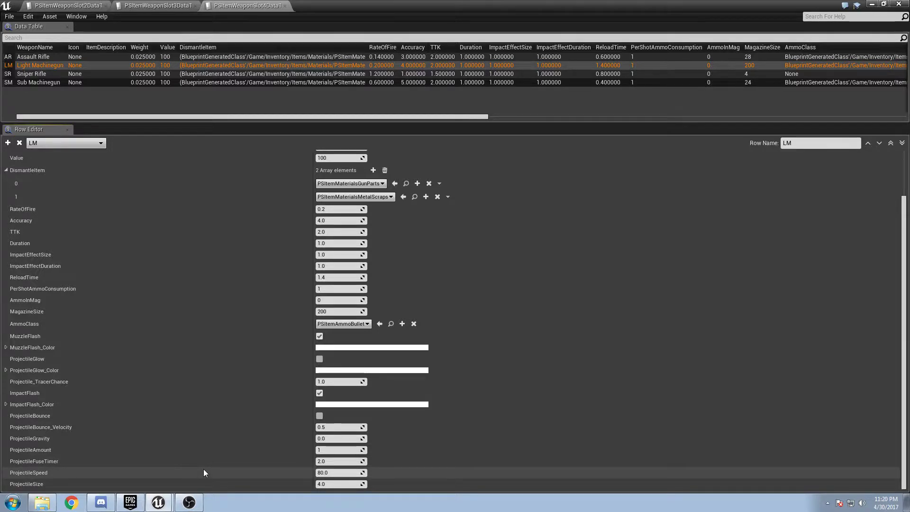
- Set the Light Machinegun's ProjectileSize to 1
left_click(344, 485)
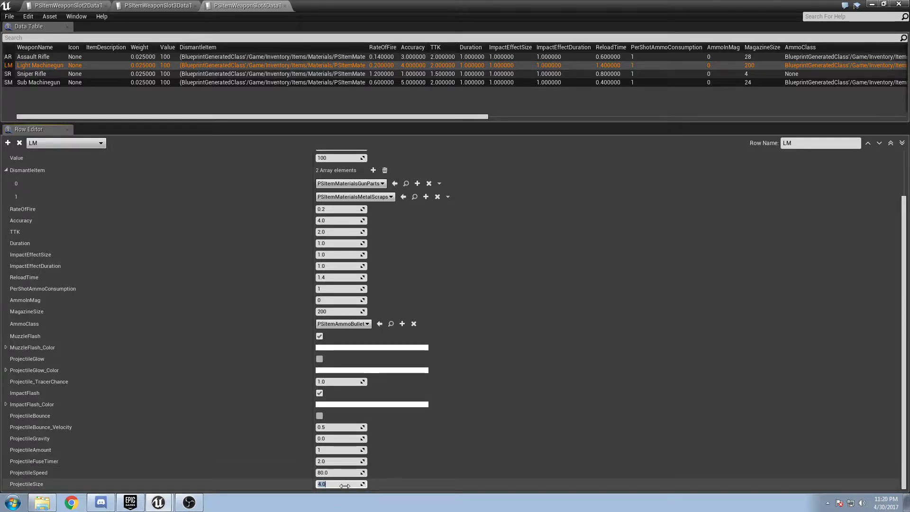
type("1")
left_click(443, 441)
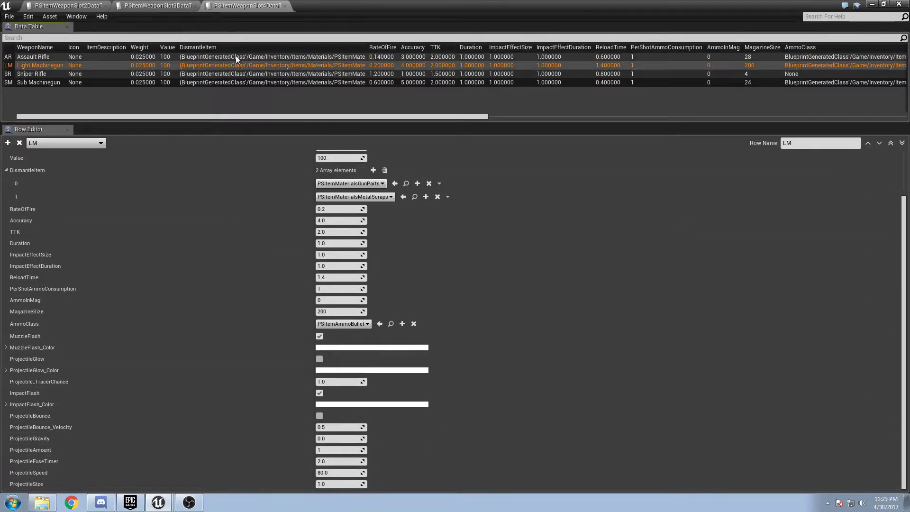
- Save all modified project assets and minimize the data table window to reveal the level viewport
left_click(884, 4)
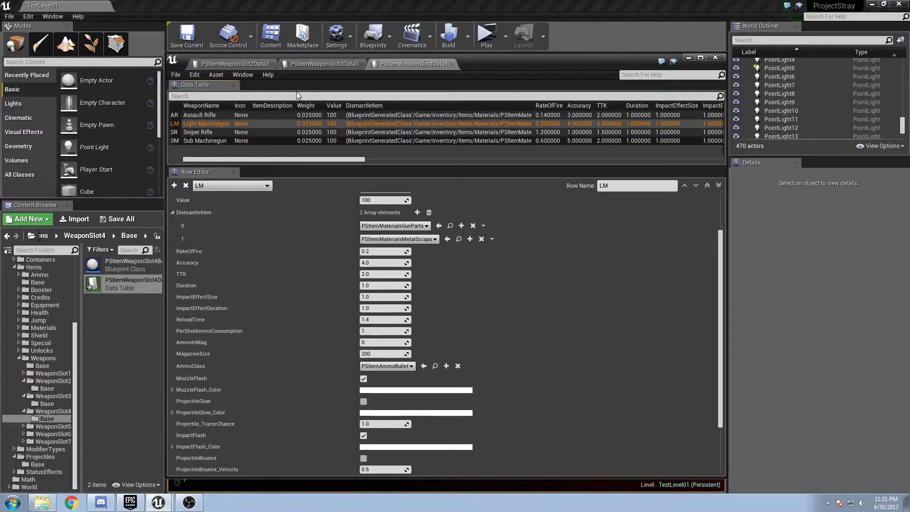
left_click(117, 219)
left_click(539, 339)
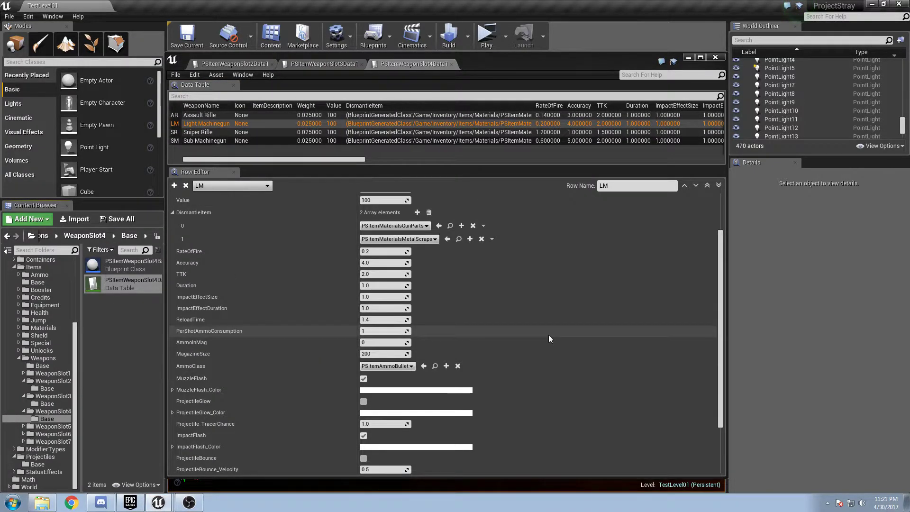
left_click(688, 57)
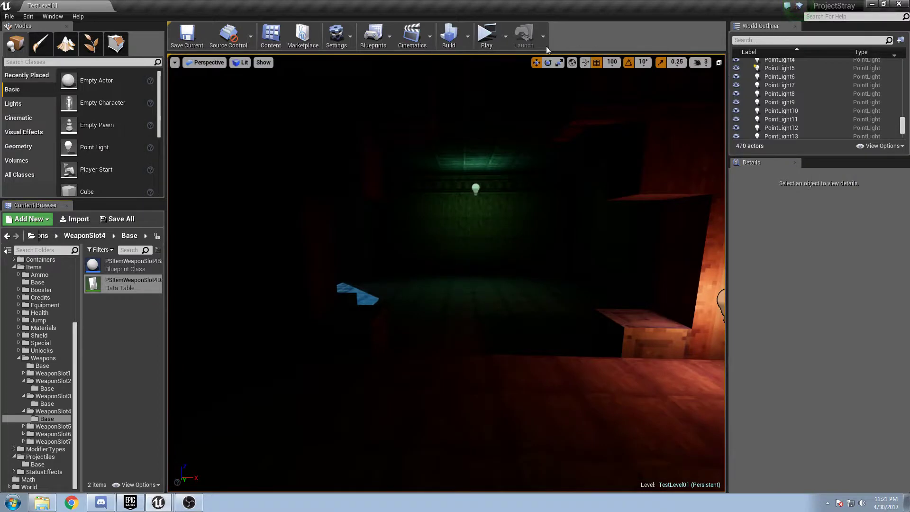
- Launch the game preview, maximize its window, and sprint through the building to the item cases in the green-lit room
left_click(486, 34)
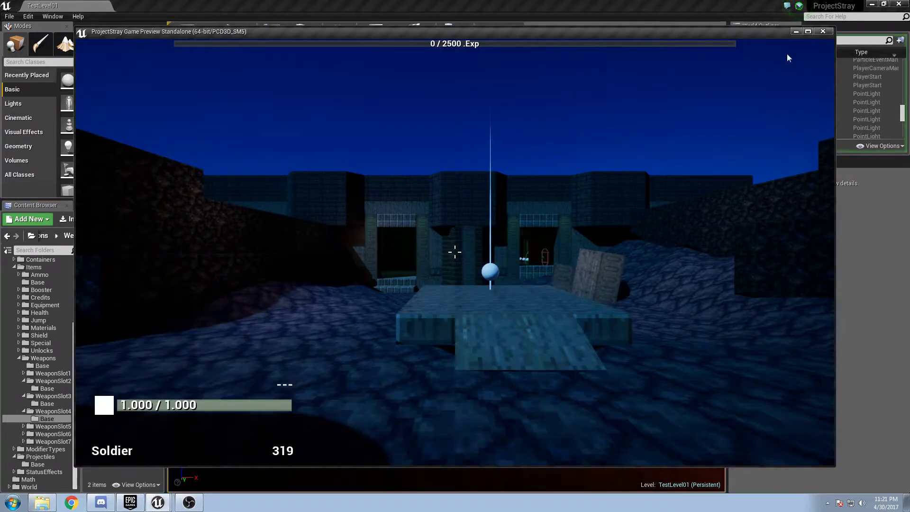
left_click(807, 31)
key("w")
key("shift")
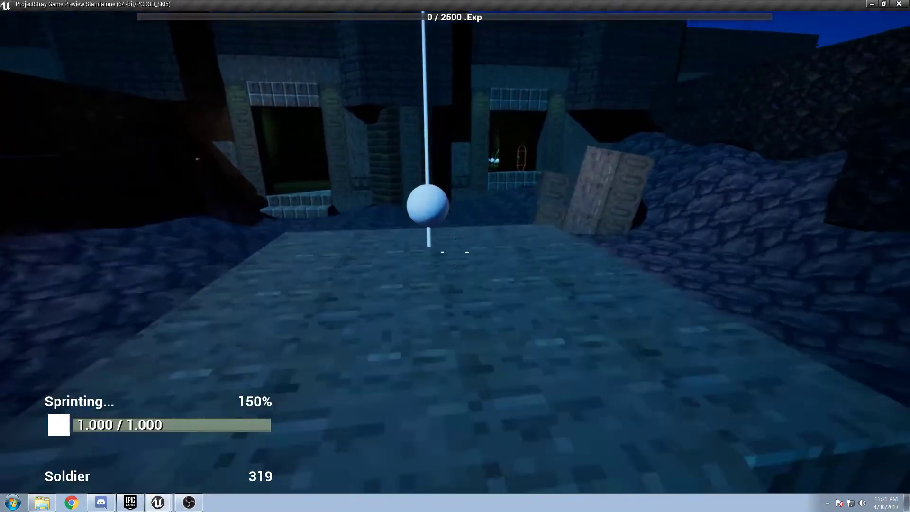
key("w")
key("shift")
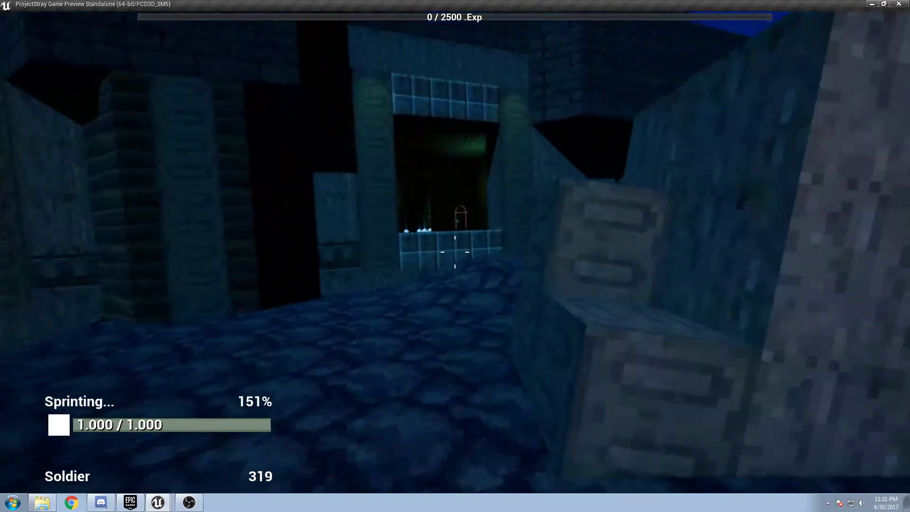
key("w")
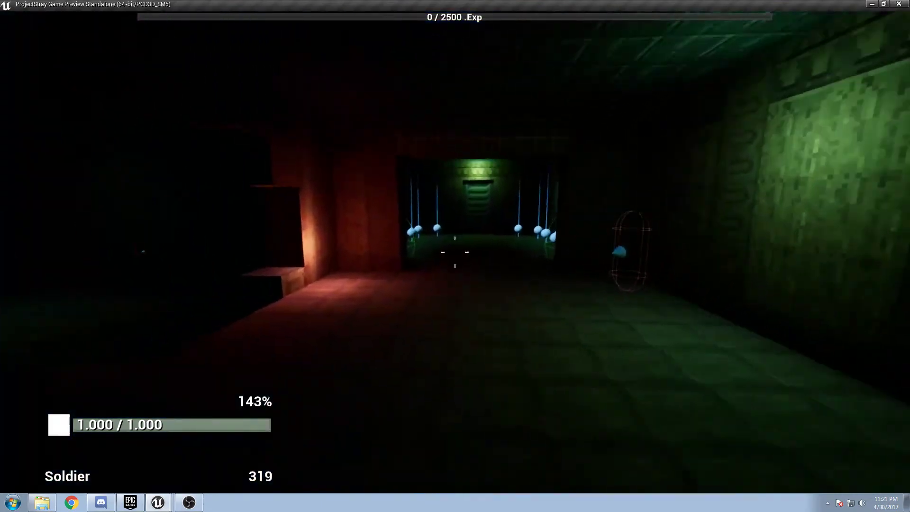
key("shift")
key("w")
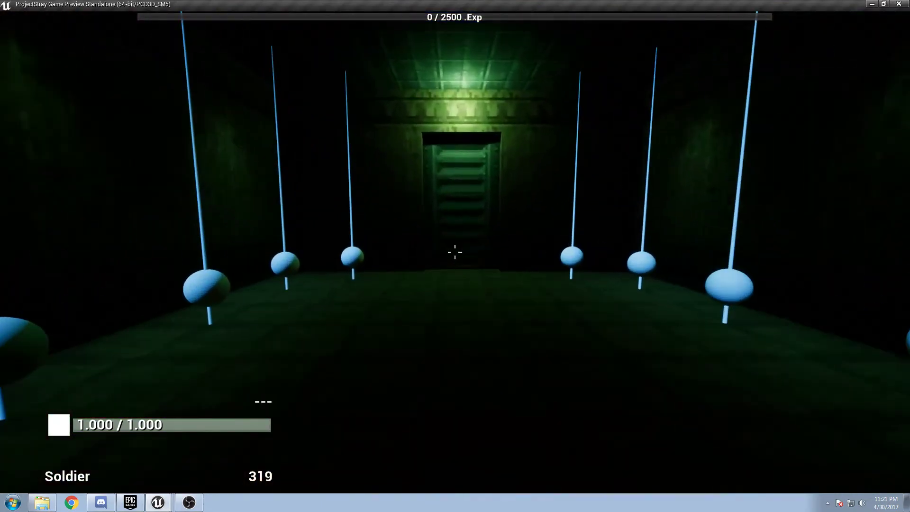
key("w")
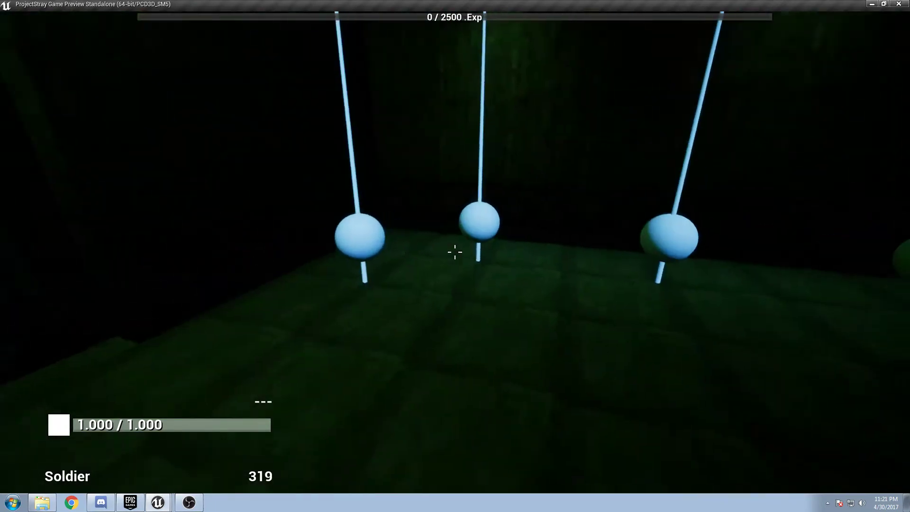
- Loot the Assault Rifle, Light Machinegun, Sniper Rifle and Sub Machinegun from the All Weapons Case
key("i")
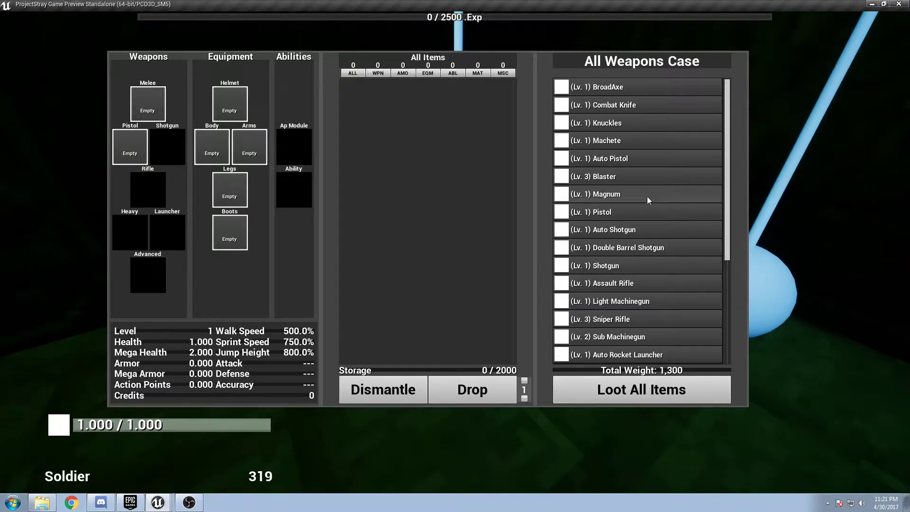
scroll(640, 233, "down", 2)
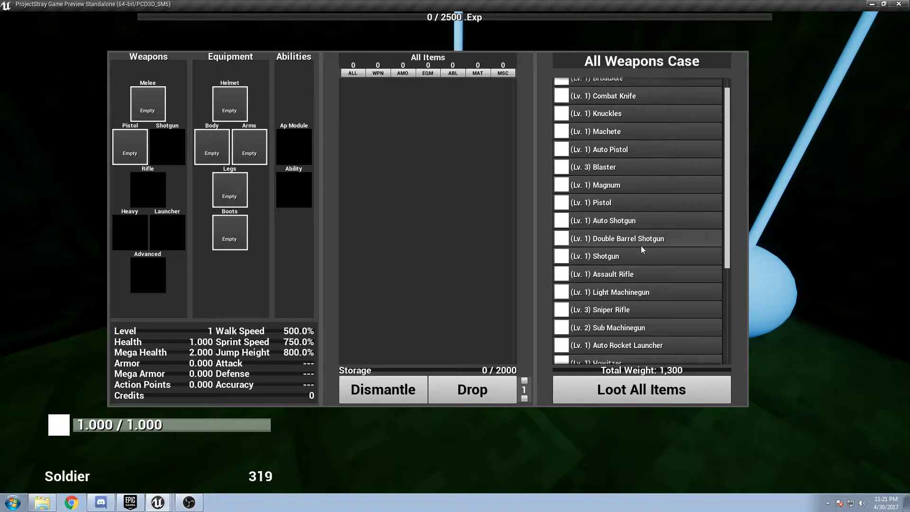
scroll(642, 245, "down", 1)
left_click(639, 240)
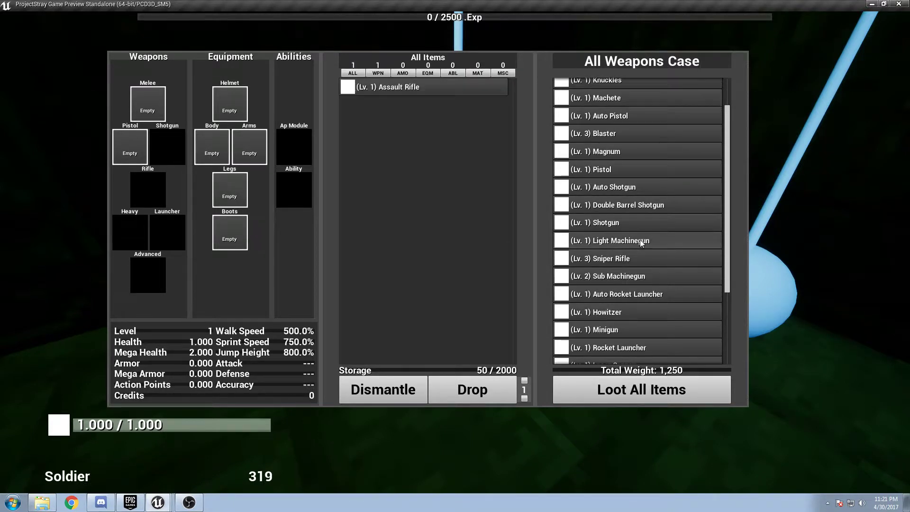
left_click(640, 239)
left_click(640, 239)
left_click(640, 240)
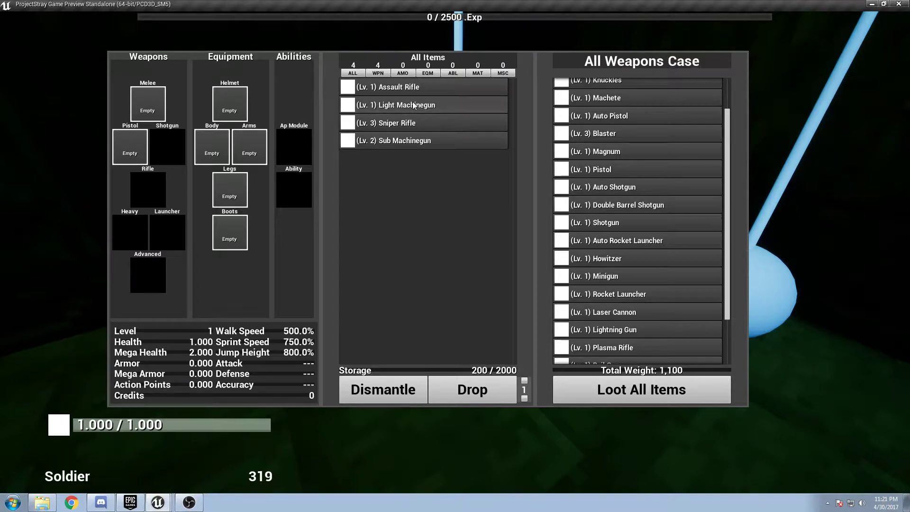
- Loot the Rifle Ammo from the All Ammo Case and close the case
key("Tab")
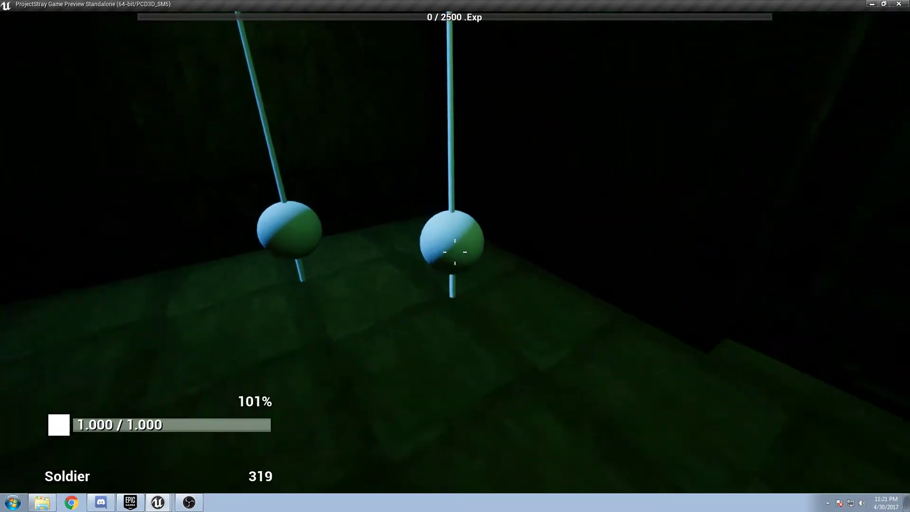
key("e")
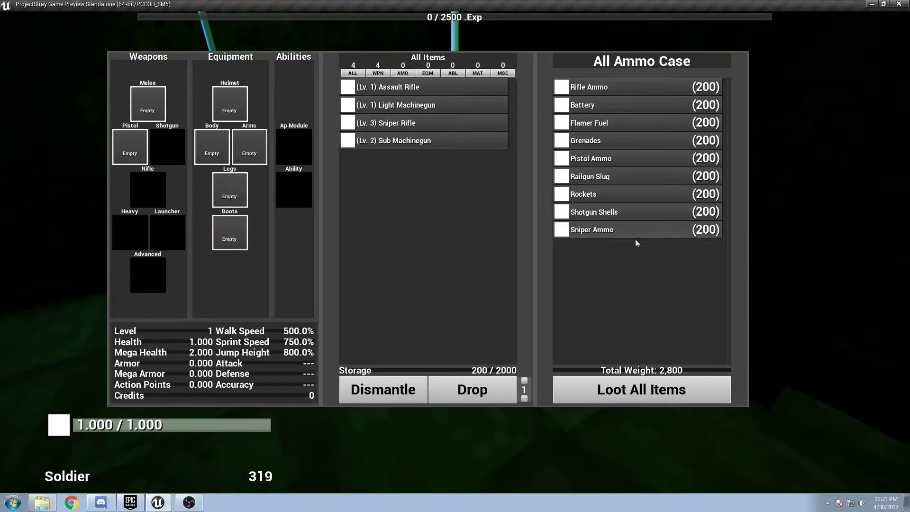
left_click(627, 92)
key("Tab")
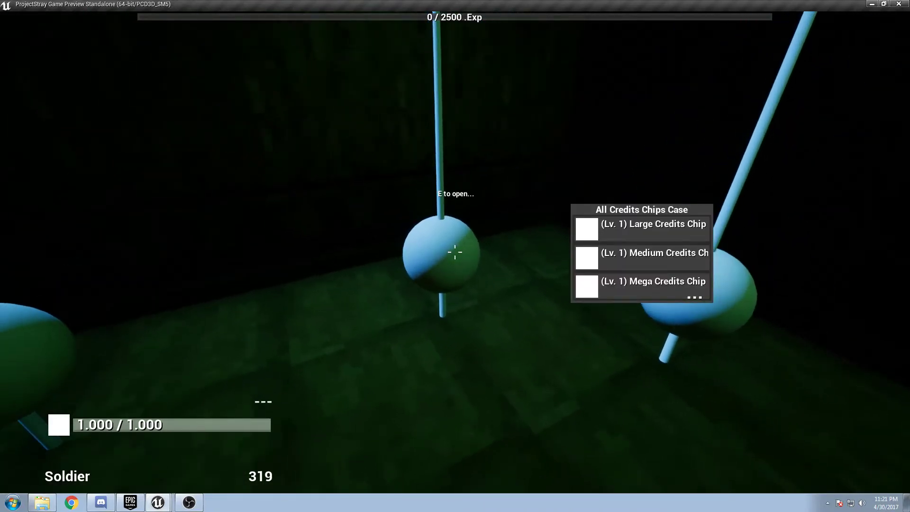
- Loot the Rifle Slot Unlock from the All Unlocks Case and close the case
key("e")
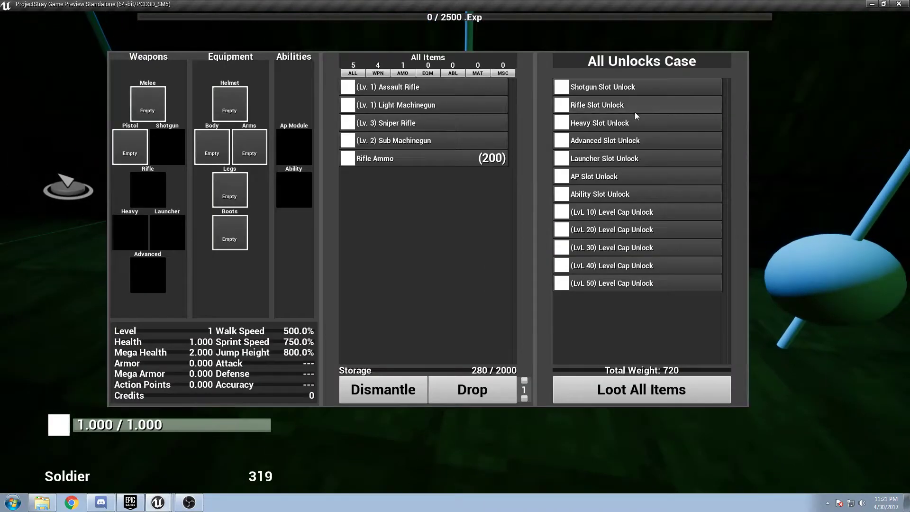
left_click(624, 105)
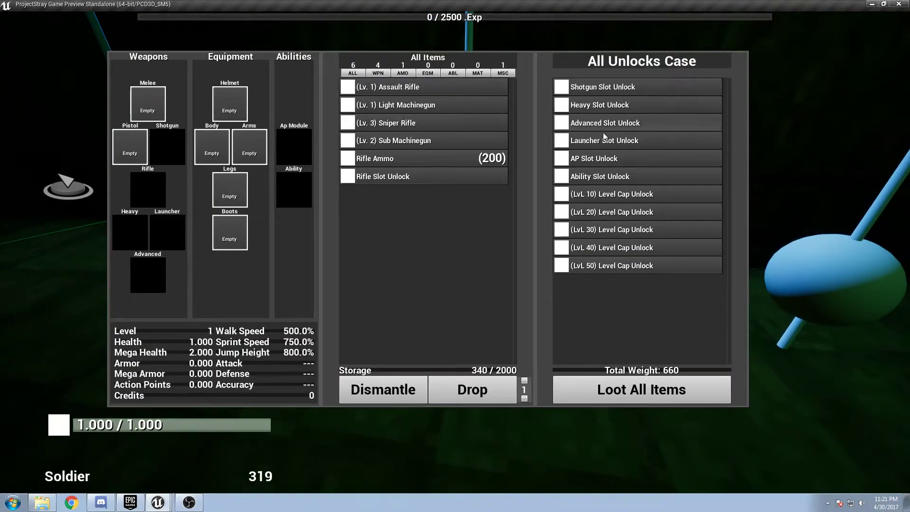
key("Tab")
- Use the Rifle Slot Unlock from the inventory and equip the Light Machinegun
key("Tab")
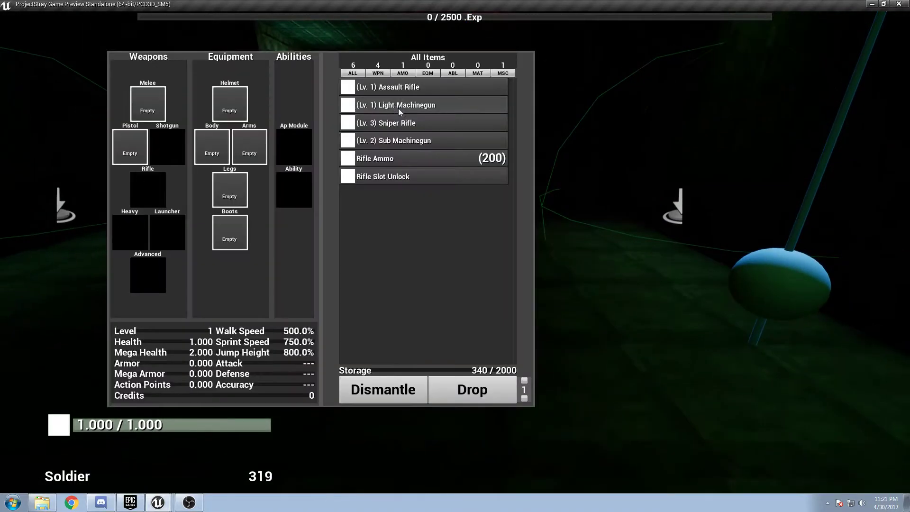
left_click(410, 176)
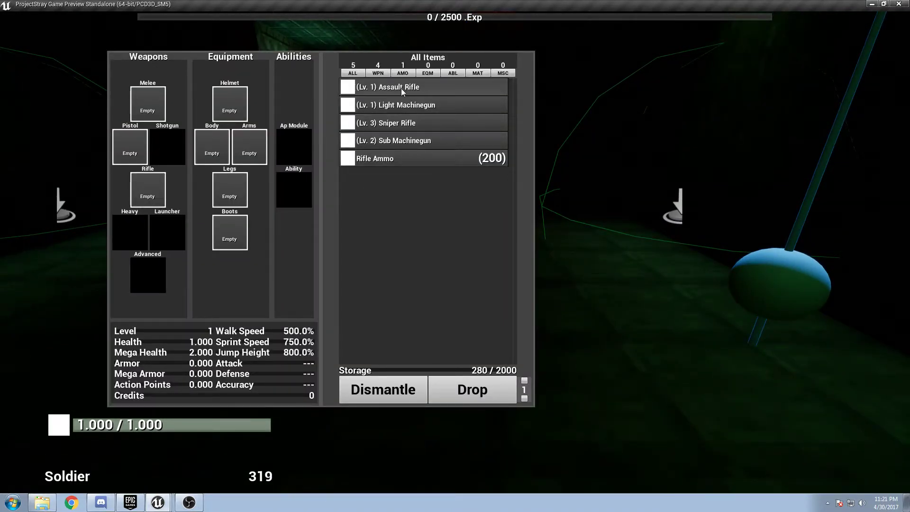
left_click(403, 105)
key("Tab")
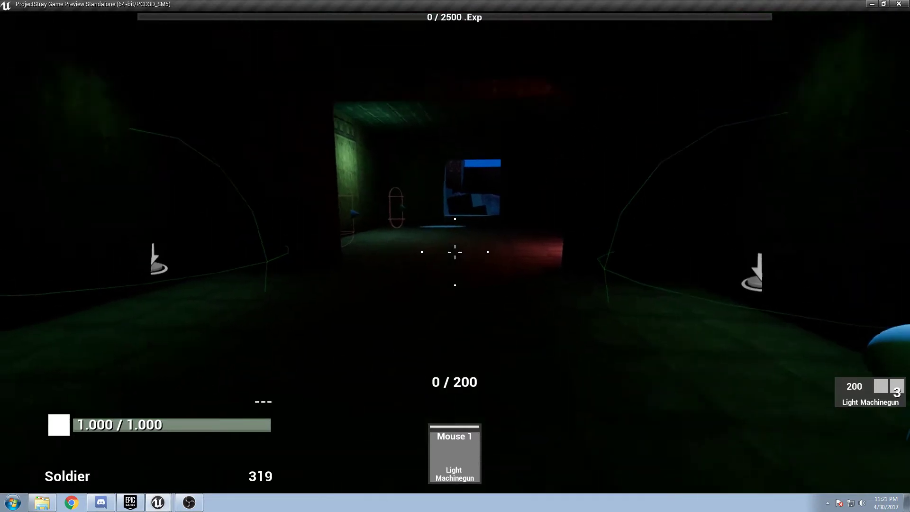
- Reload the Light Machinegun and test-fire it across the room and at the Base NPC
key("r")
key("w")
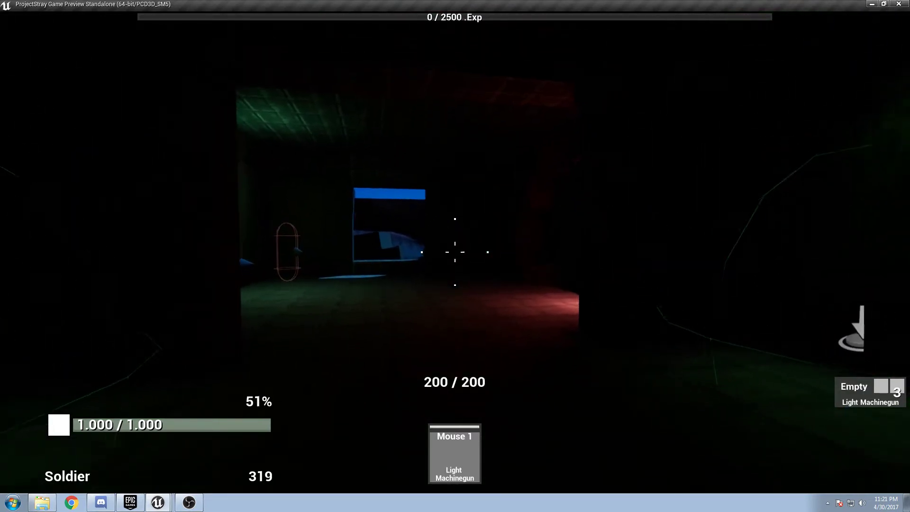
left_click(454, 252)
left_click(454, 251)
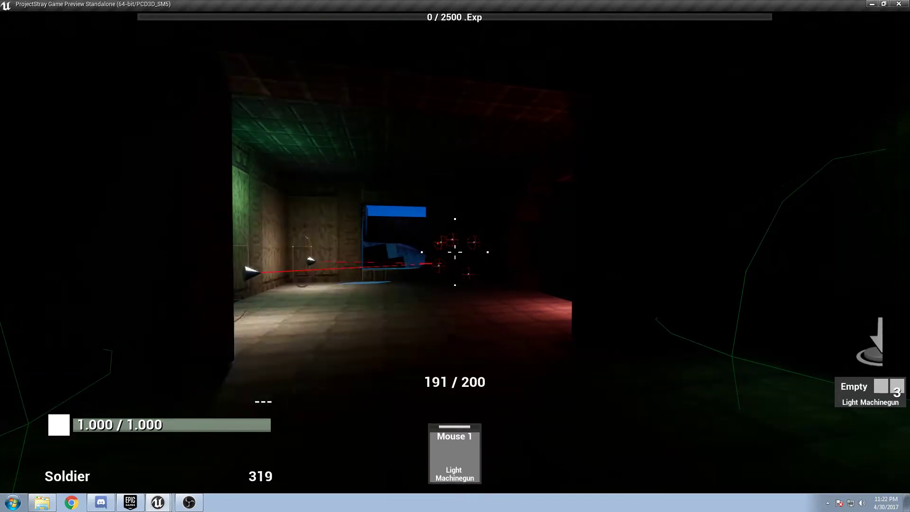
left_click(455, 251)
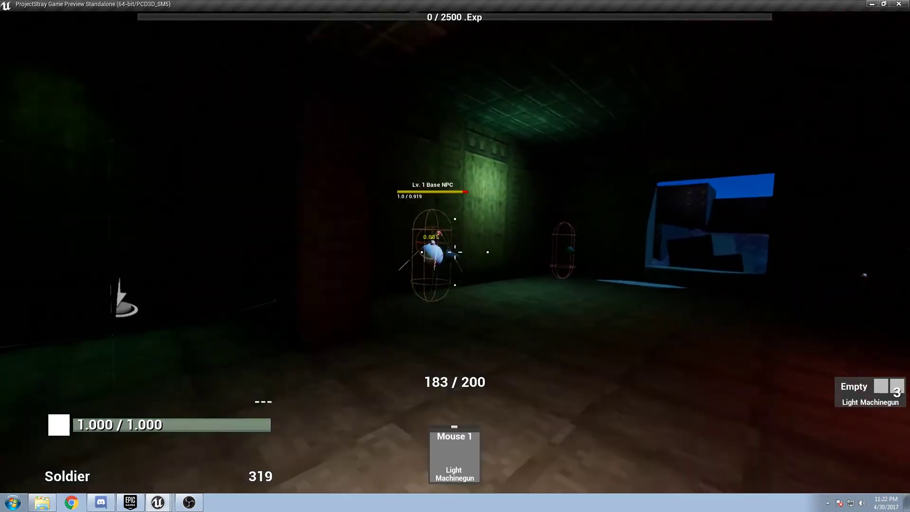
- Test-fire the Light Machinegun at the two Base NPCs beside the green-lit wall until both are defeated
left_click(455, 252)
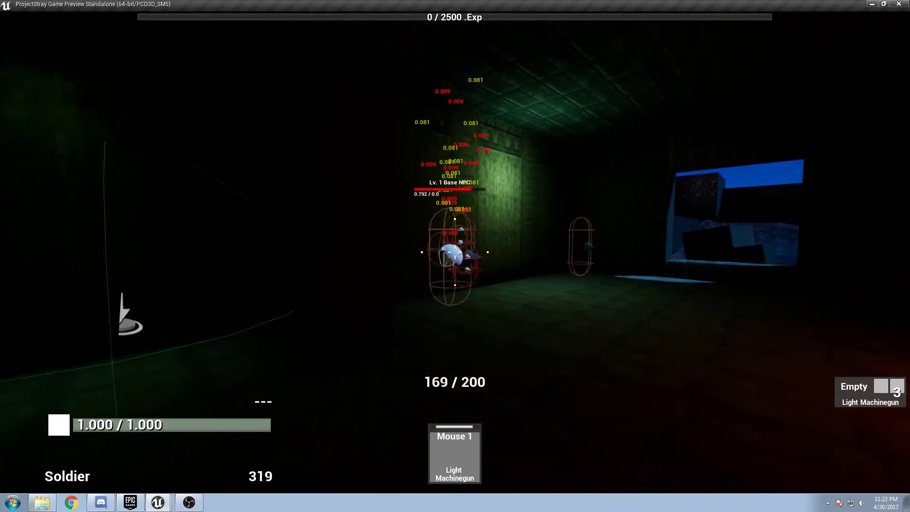
left_click(454, 251)
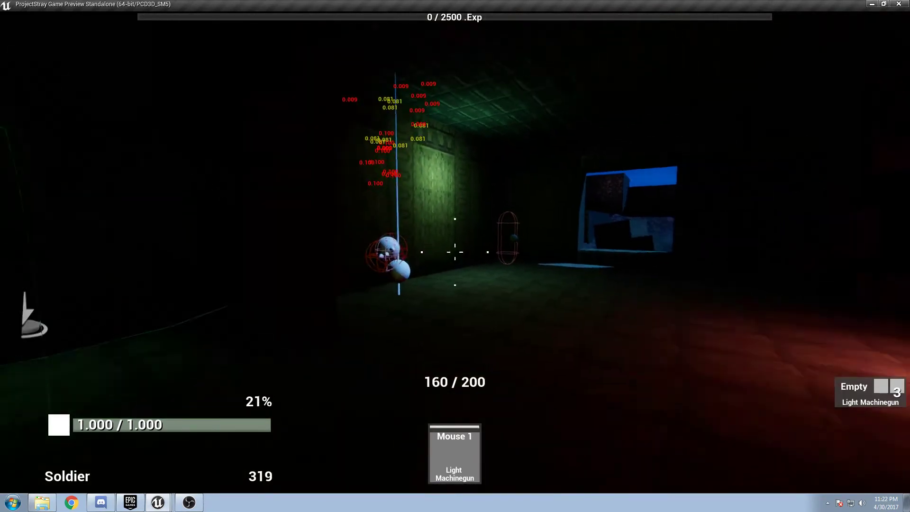
left_click(455, 252)
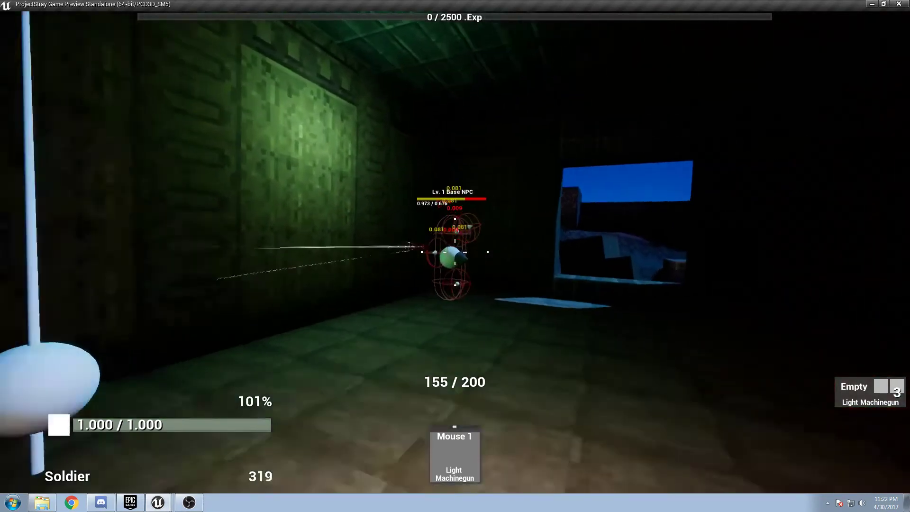
left_click(455, 251)
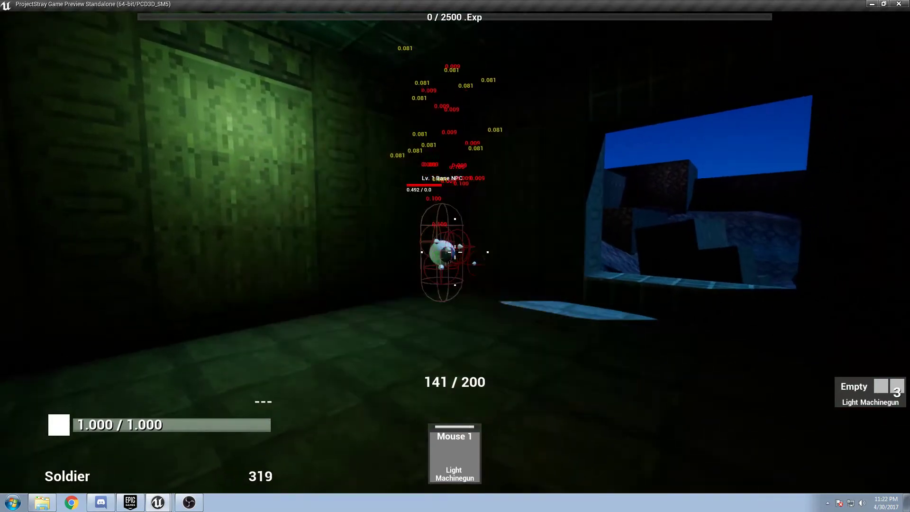
left_click(455, 251)
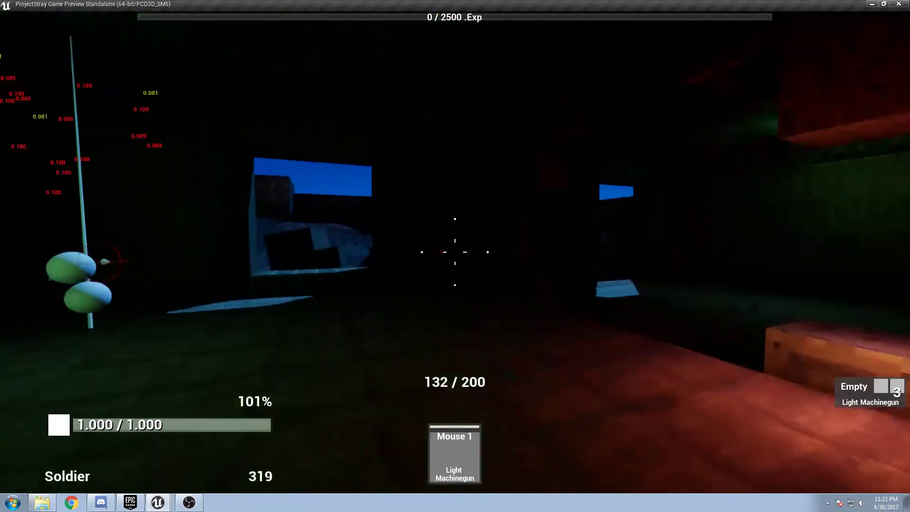
- Test-fire the Light Machinegun in bursts while moving through the red-lit room, the case room and toward the outdoor opening
left_click(454, 252)
key("r")
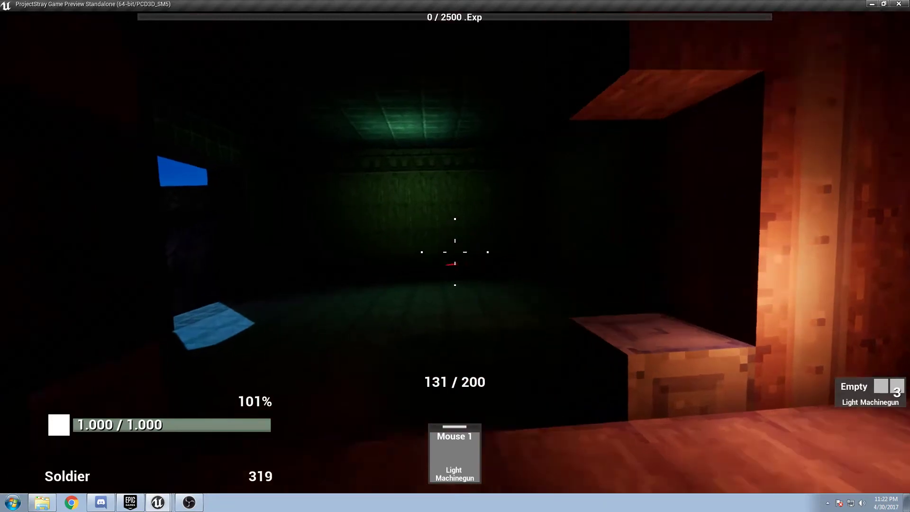
left_click(454, 251)
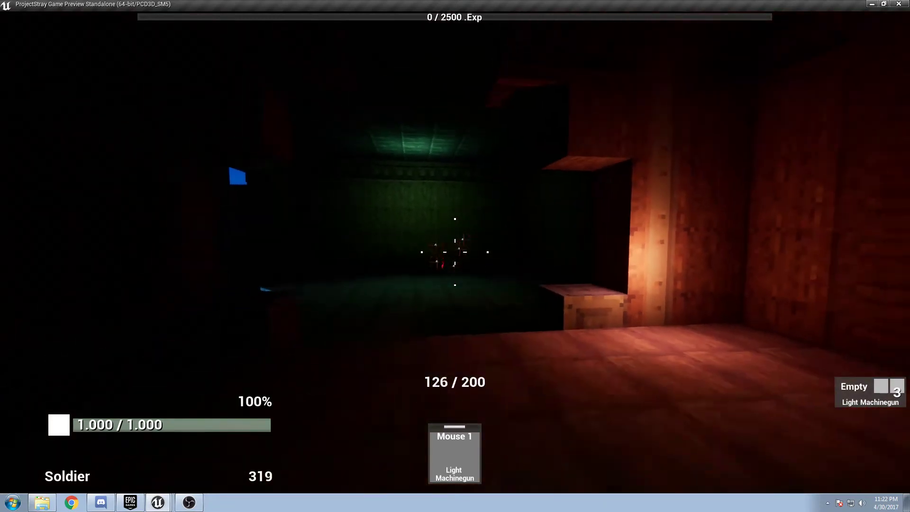
left_click(454, 252)
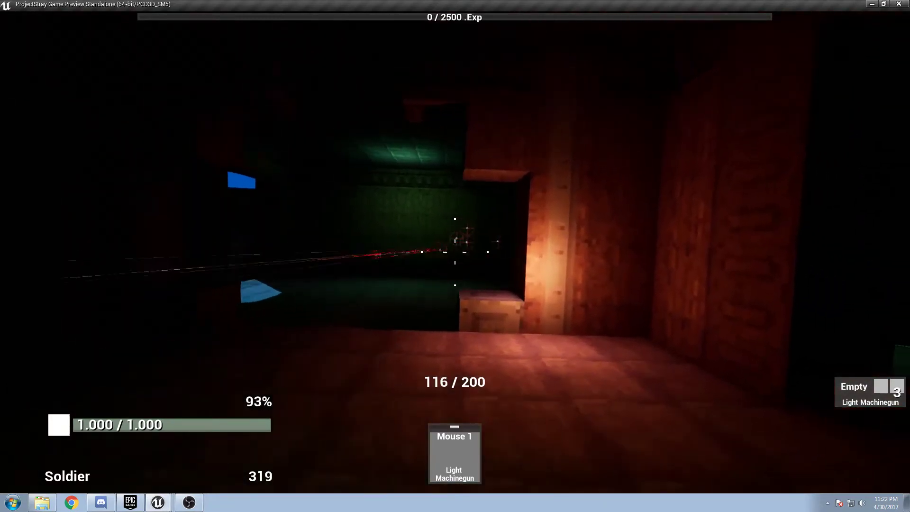
left_click(454, 252)
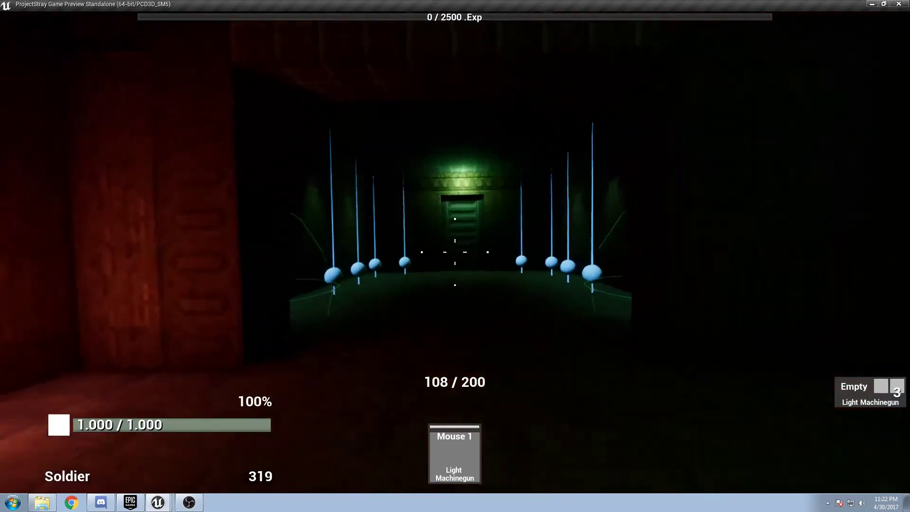
left_click(454, 252)
key("w")
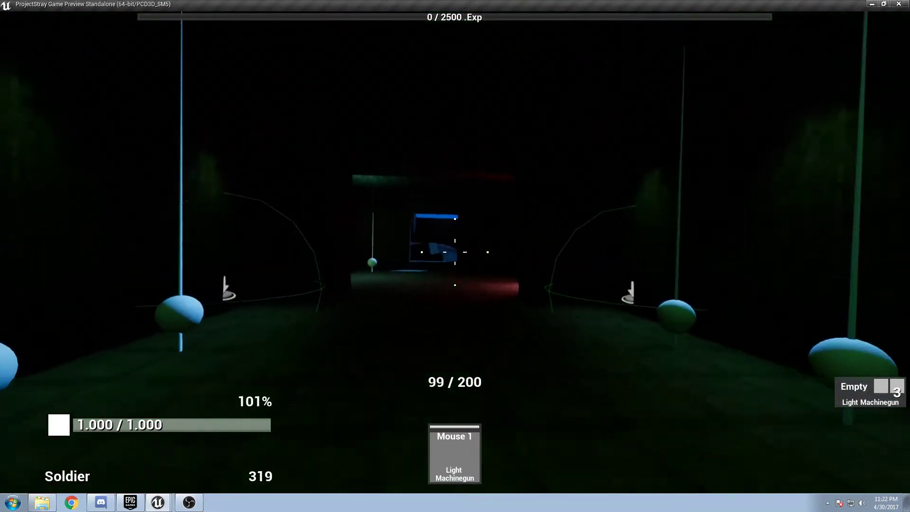
left_click(454, 252)
left_click(455, 252)
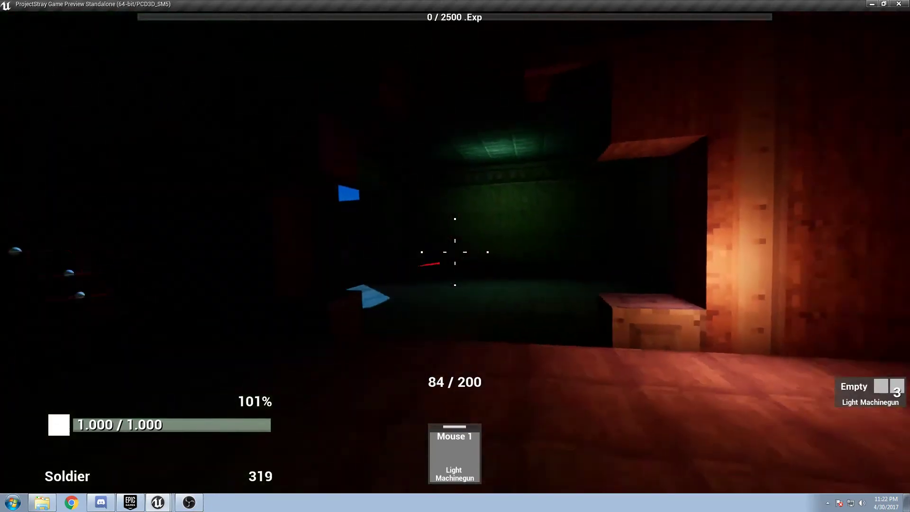
left_click(454, 251)
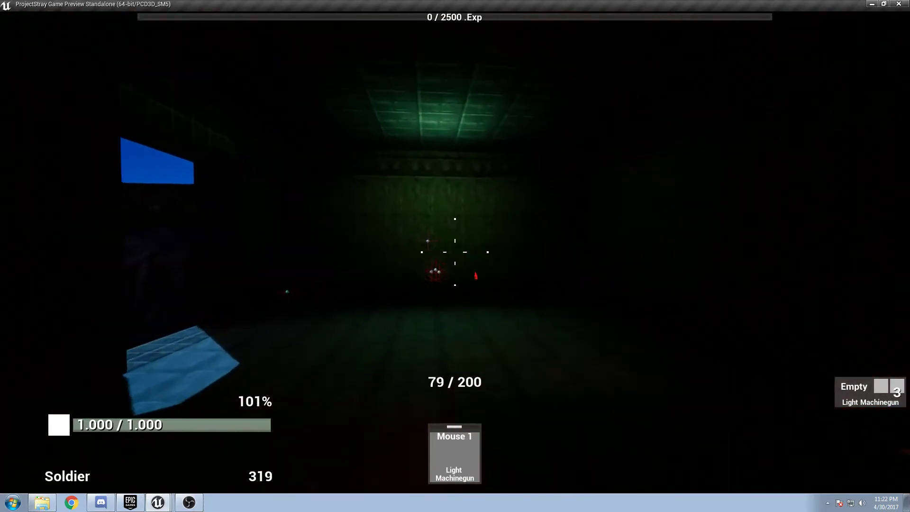
left_click(454, 252)
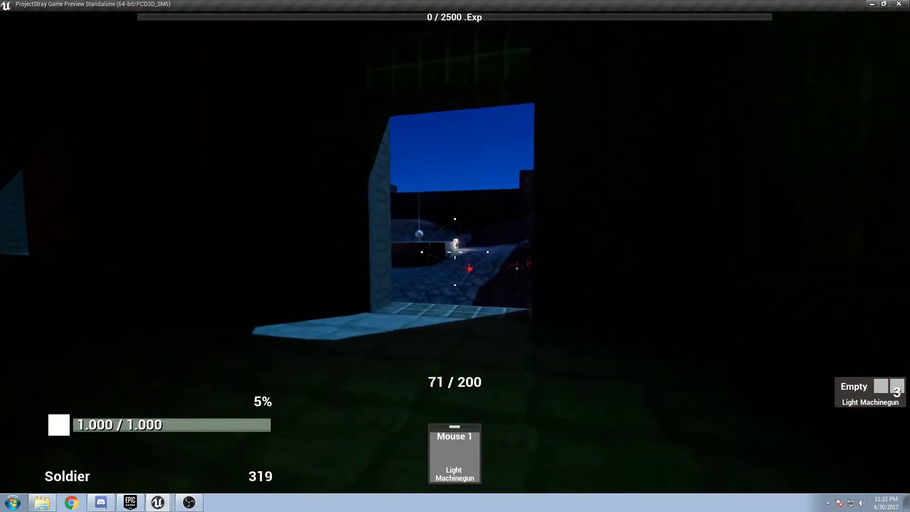
- End the game preview, relaunch it standalone and sprint back to the room with the loot cases
key("Escape")
left_click(487, 36)
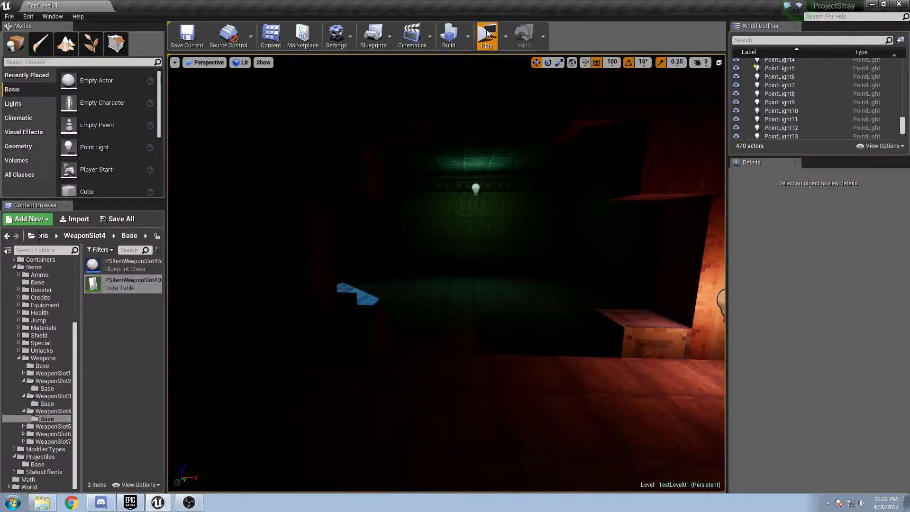
key("shift+w")
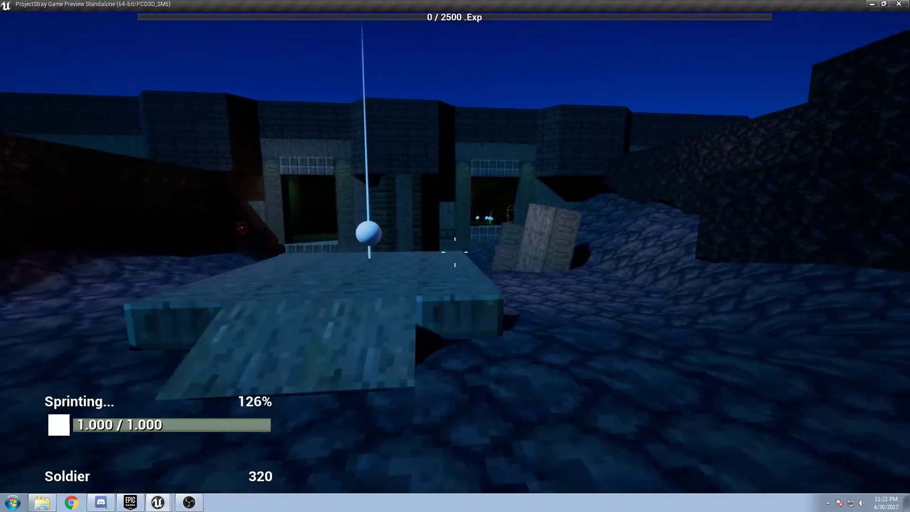
key("shift+w")
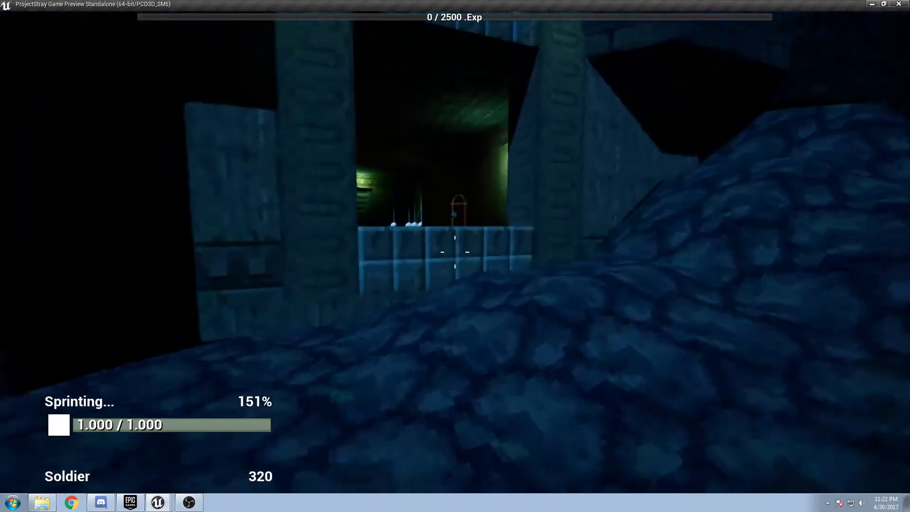
key("shift+w")
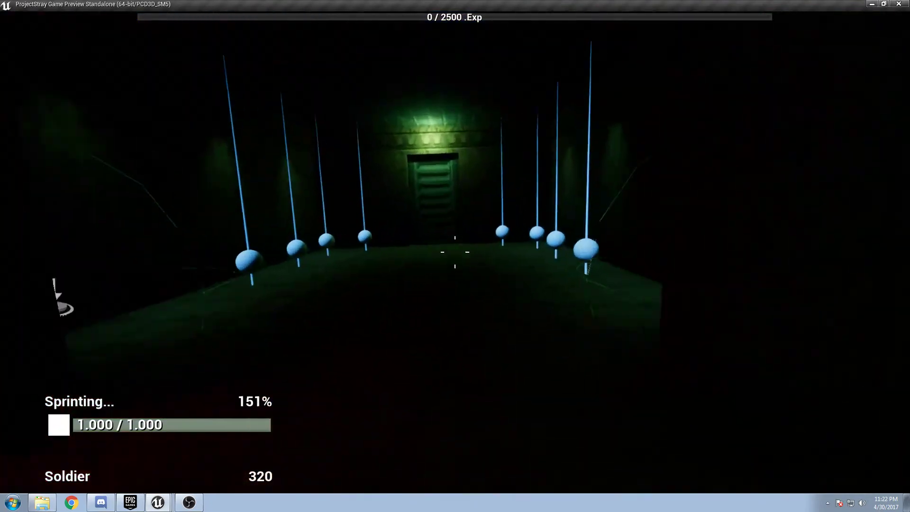
- Loot the Light Machinegun, Sub Machinegun, Assault Rifle and Sniper Rifle from the All Weapons Case and close the case
key("e")
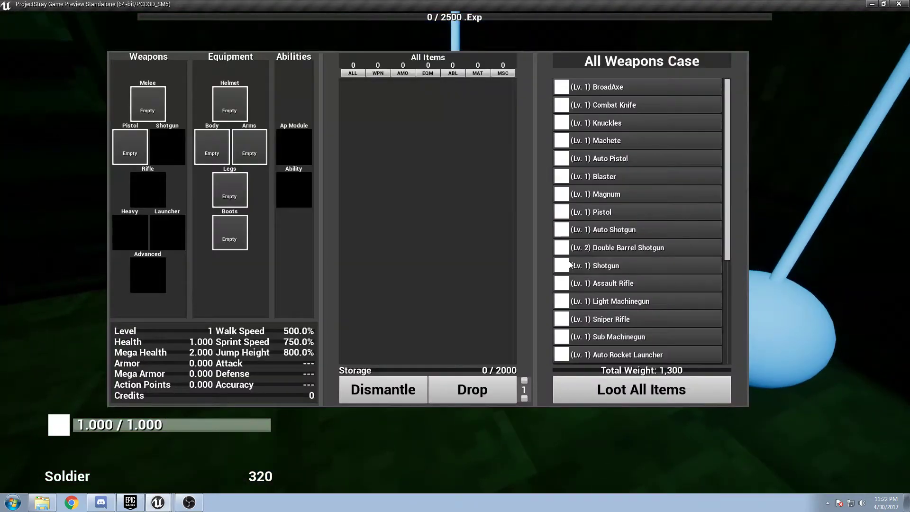
scroll(664, 279, "down", 2)
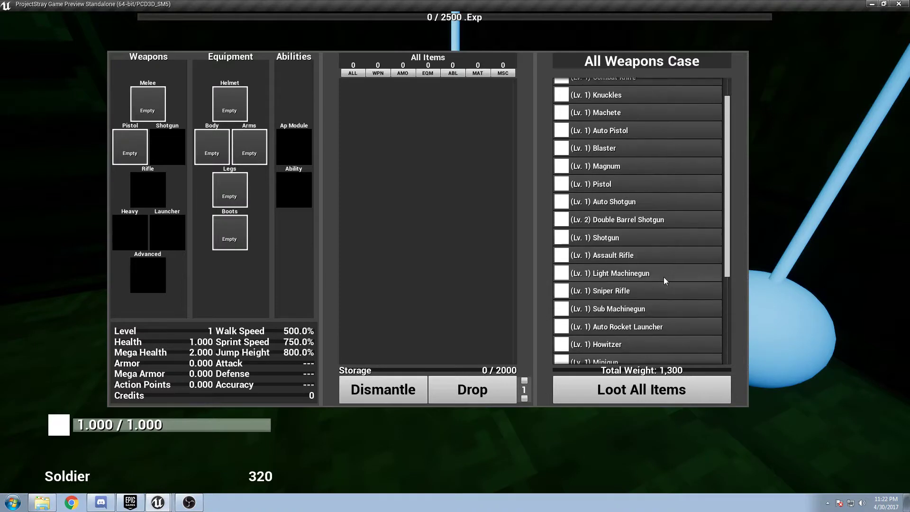
scroll(663, 280, "down", 2)
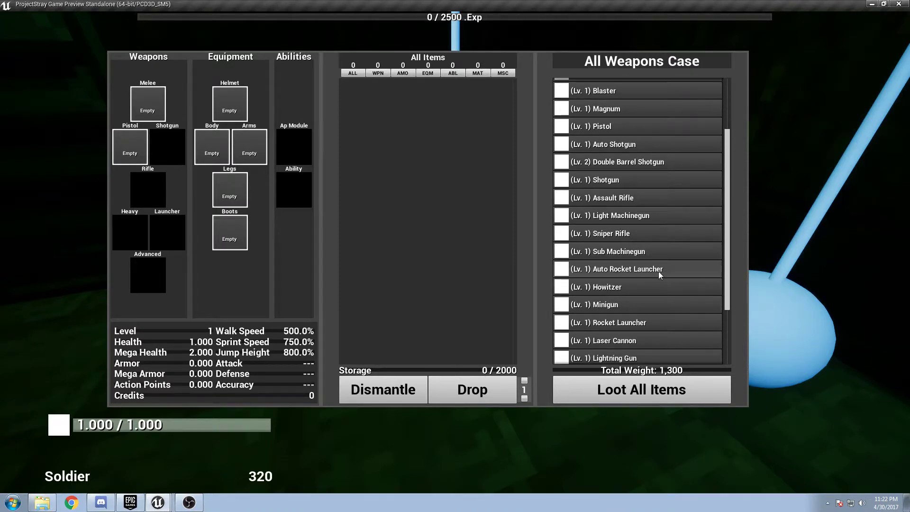
scroll(658, 271, "down", 1)
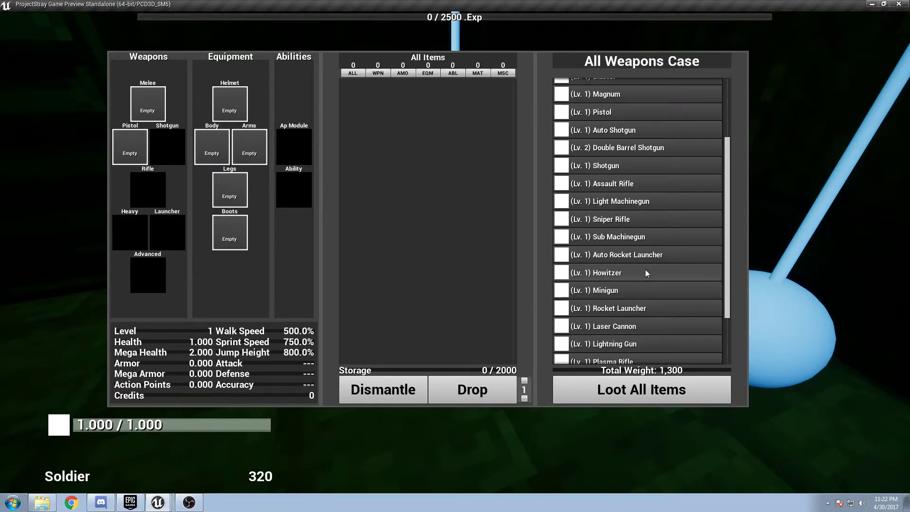
scroll(646, 273, "up", 2)
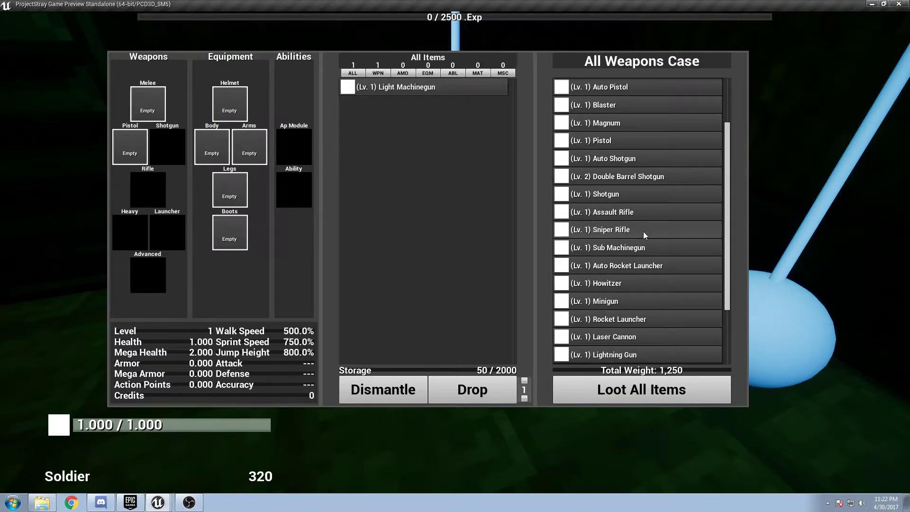
left_click(636, 247)
left_click(630, 211)
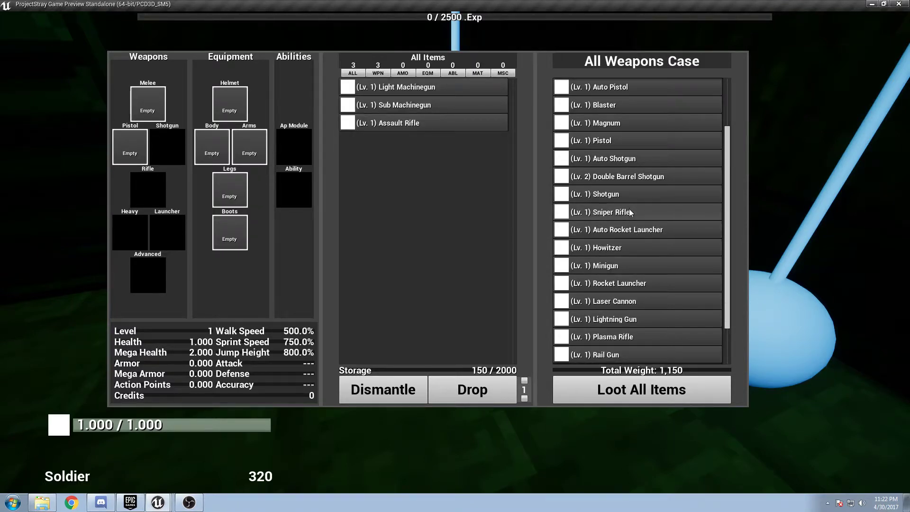
left_click(629, 210)
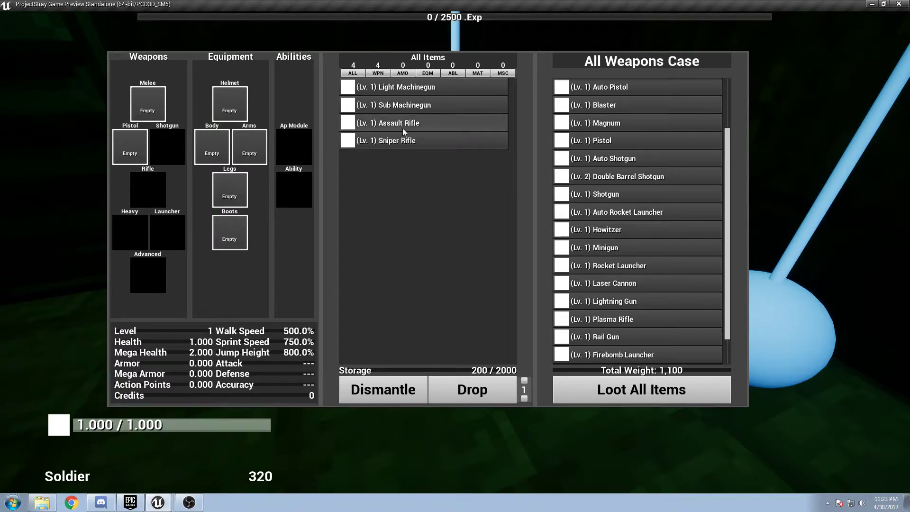
key("e")
- Loot the Rifle Ammo from the All Ammo Case and close the case
key("w")
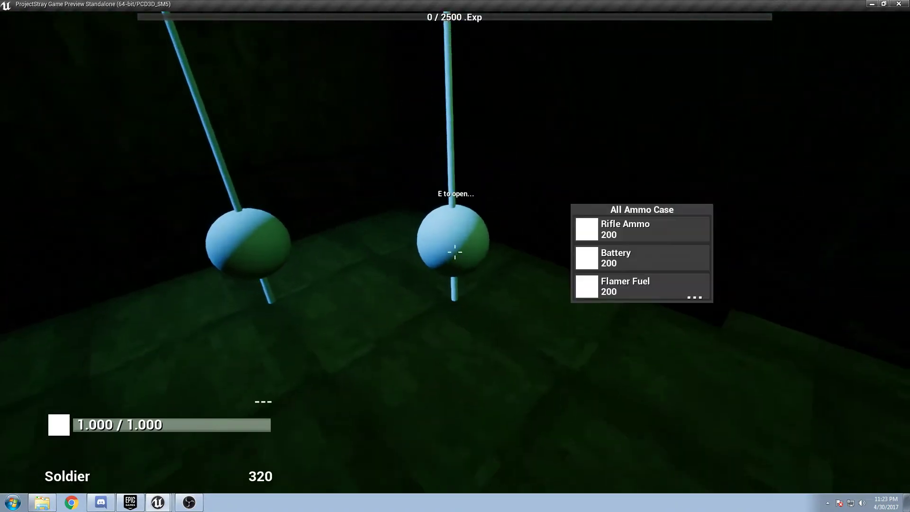
key("e")
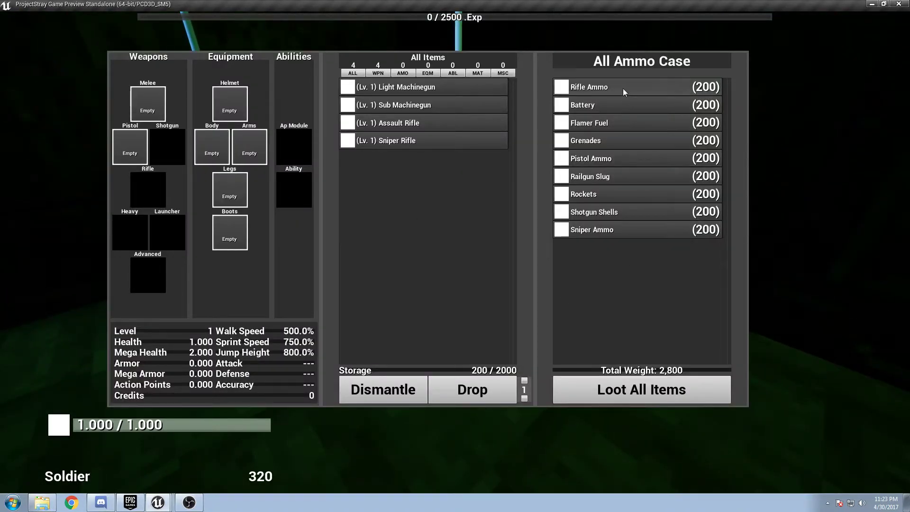
key("e")
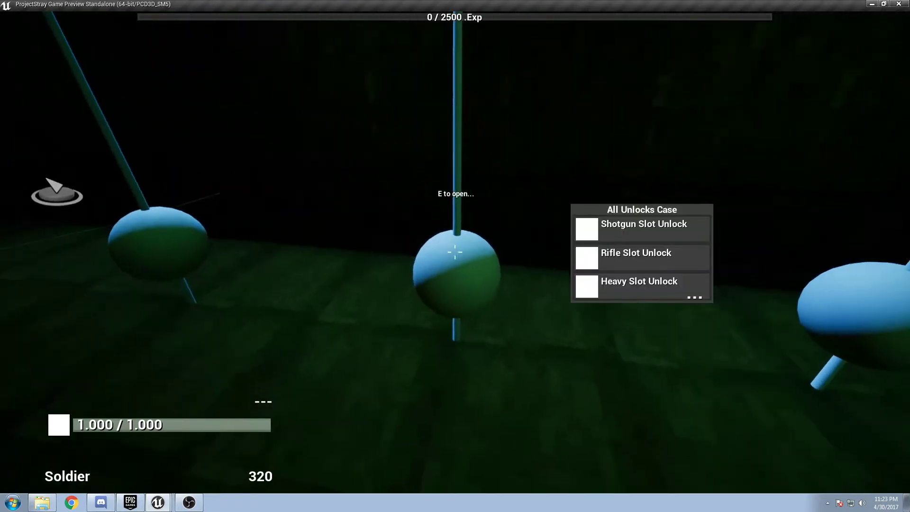
- Loot the Rifle Slot Unlock from the All Unlocks Case and close the case
key("e")
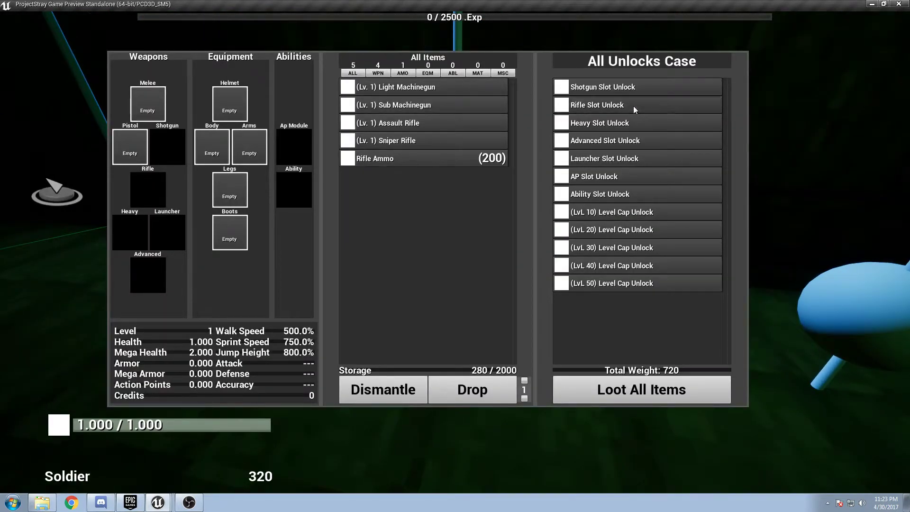
left_click(633, 106)
key("e")
- Use the Rifle Slot Unlock from the inventory and equip the Assault Rifle
key("i")
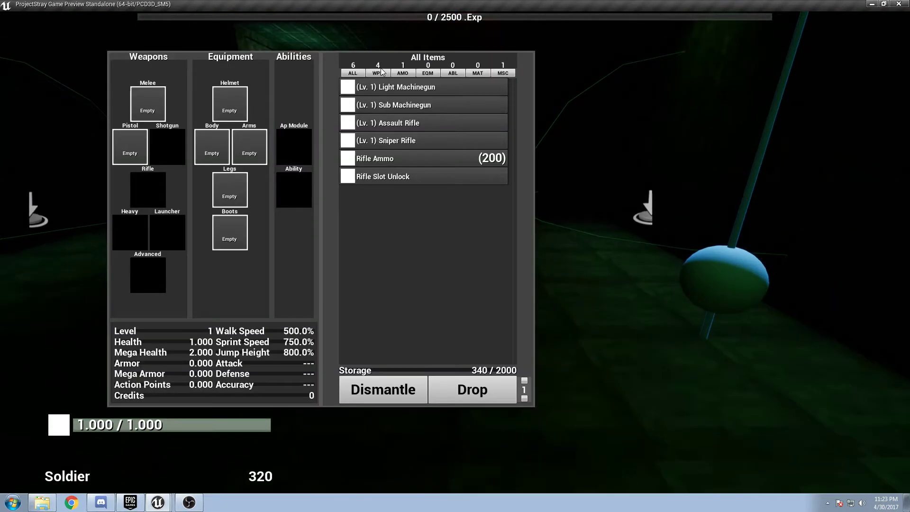
double_click(410, 176)
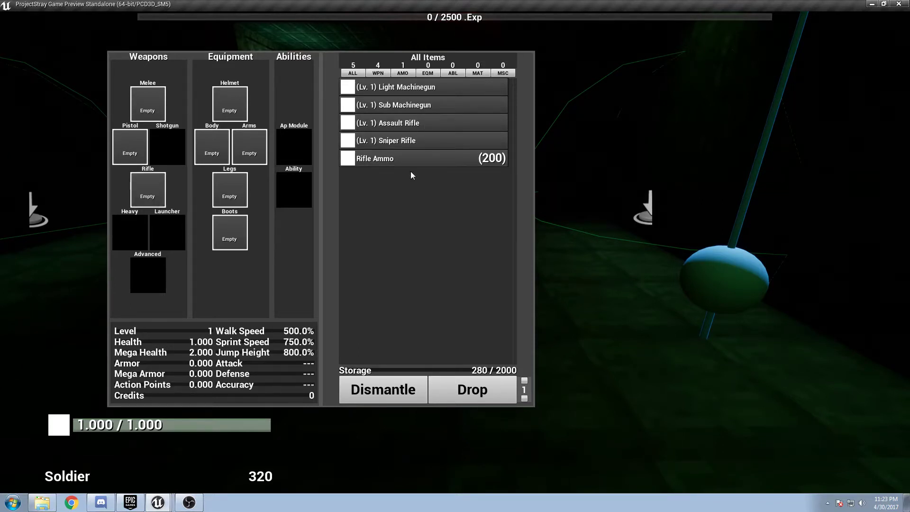
double_click(419, 123)
key("i")
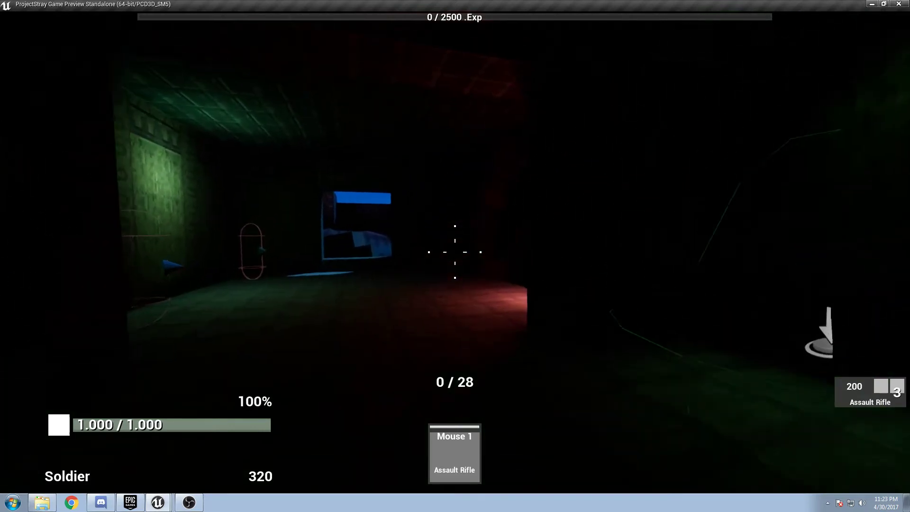
- Load the Assault Rifle and test-fire it at the Base NPC, reloading between bursts
key("r")
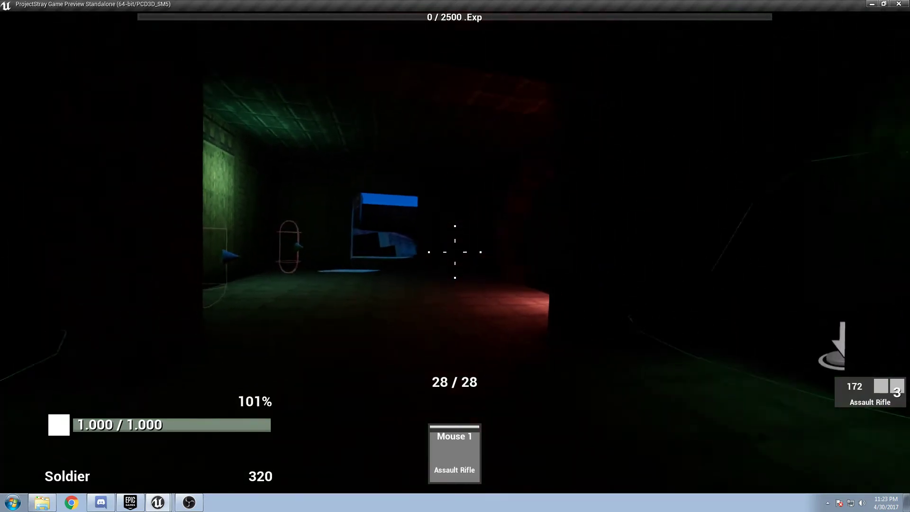
left_click_drag(455, 252, 455, 252)
key("r")
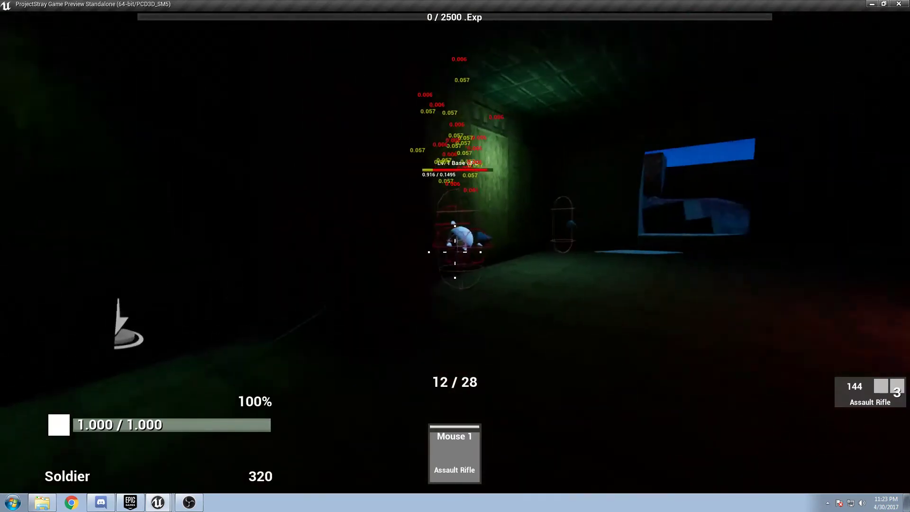
key("r")
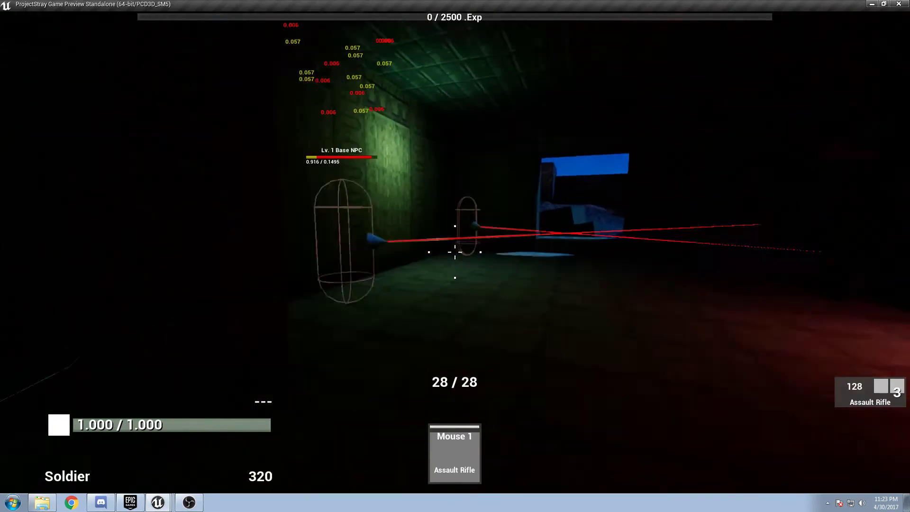
left_click_drag(454, 251, 455, 252)
key("r")
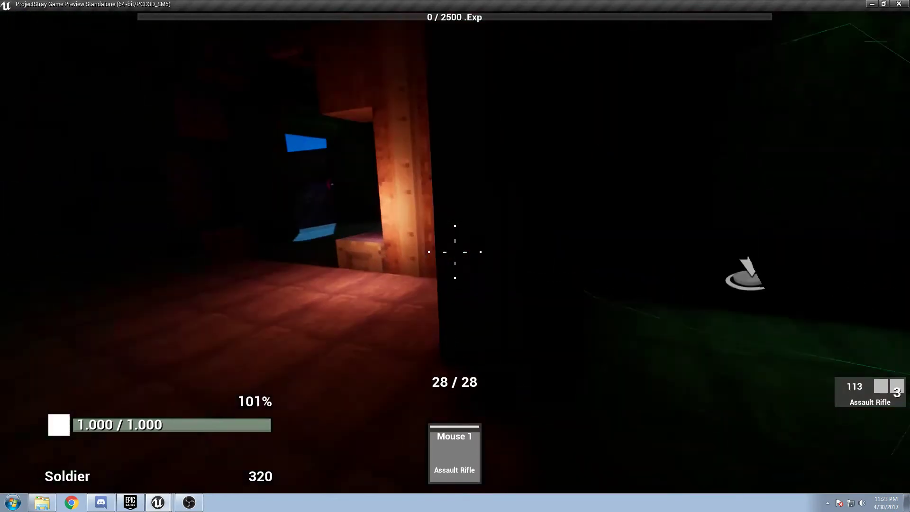
- Roam the case room with the Assault Rifle and test-fire it at the nearer Base NPC, reloading the magazine
key("w")
key("shift")
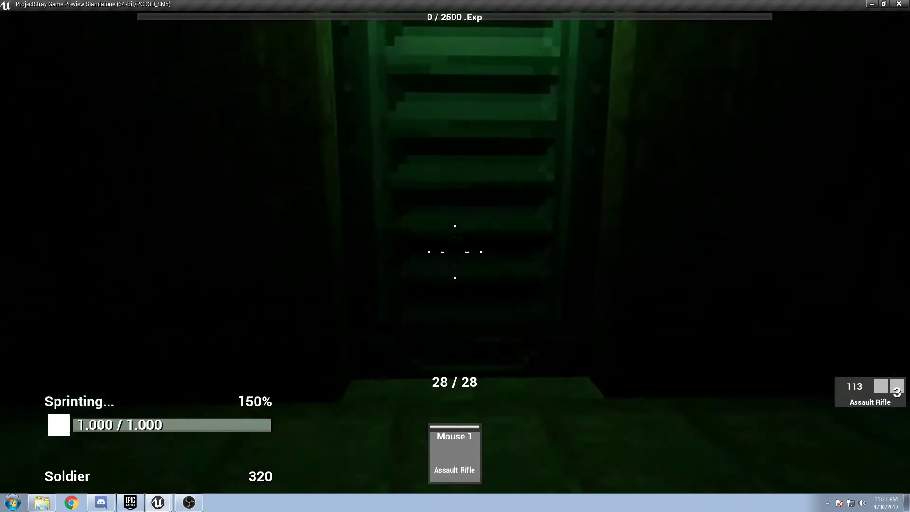
key("s")
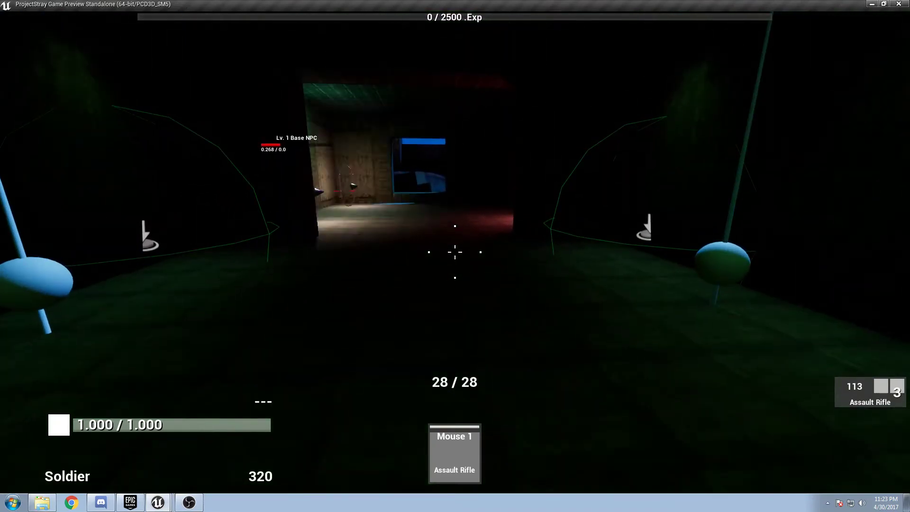
key("w")
key("w")
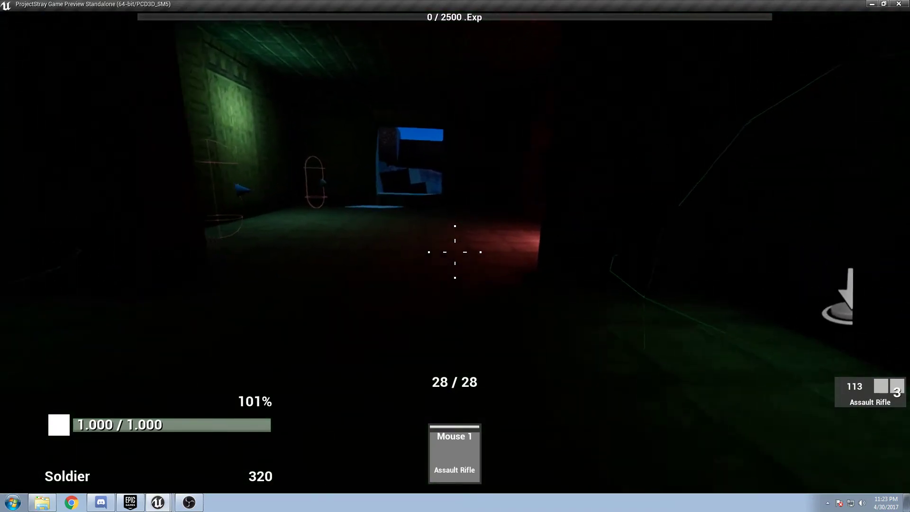
key("w")
left_click(455, 252)
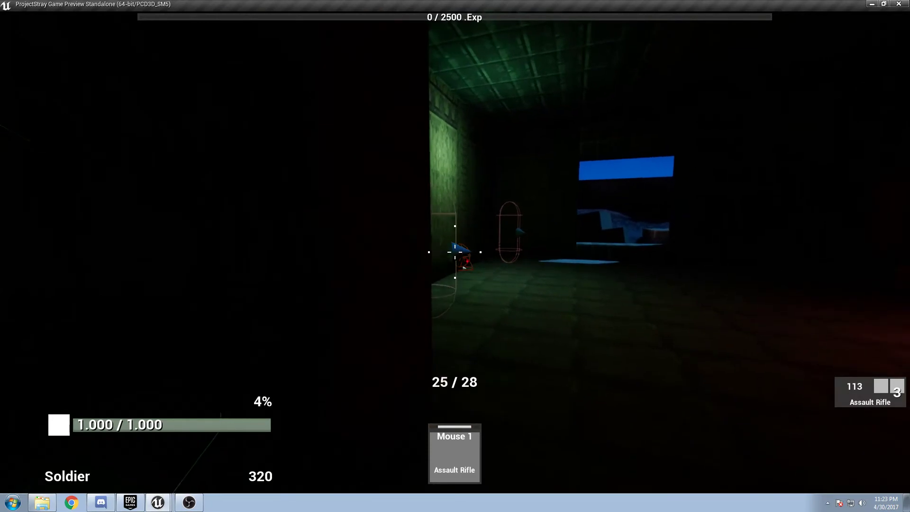
key("s")
left_click(454, 251)
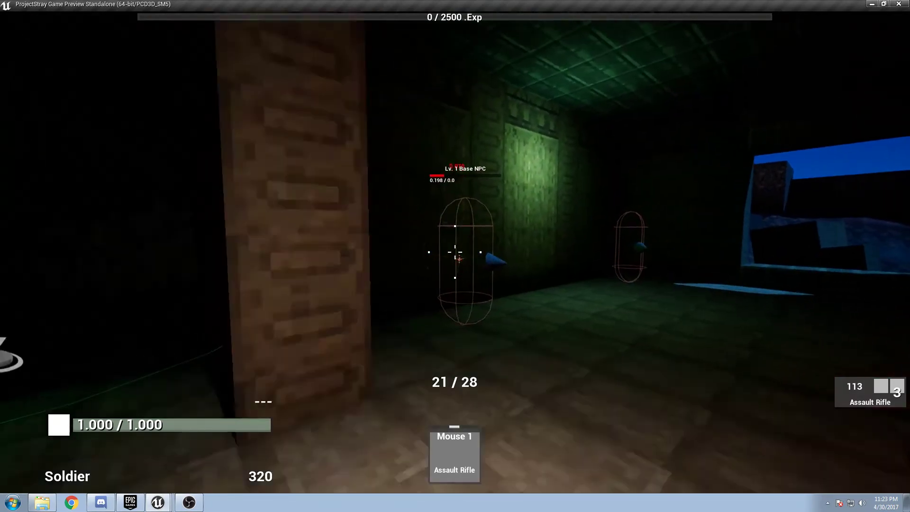
left_click(454, 251)
key("w")
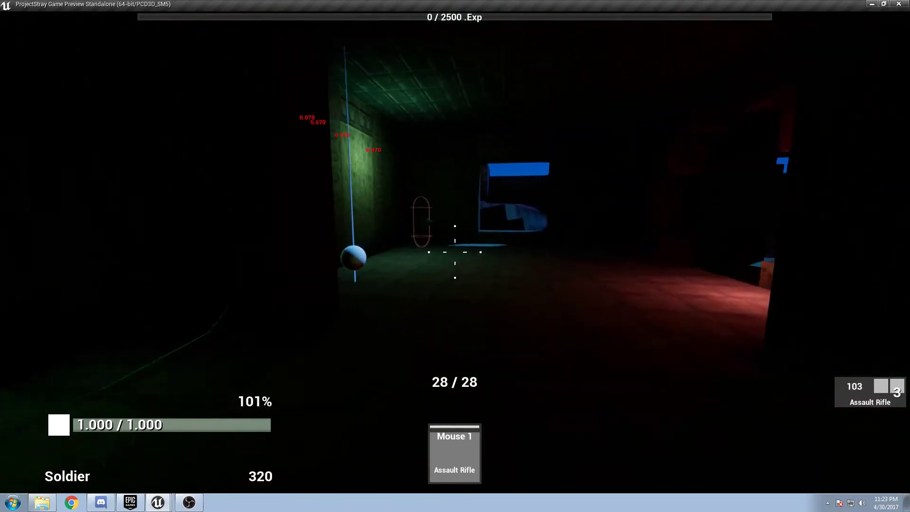
- Fire further Assault Rifle bursts across the red-lit hall and at the Base NPC there, reloading between magazines
left_click(454, 251)
left_click(454, 251)
left_click(454, 252)
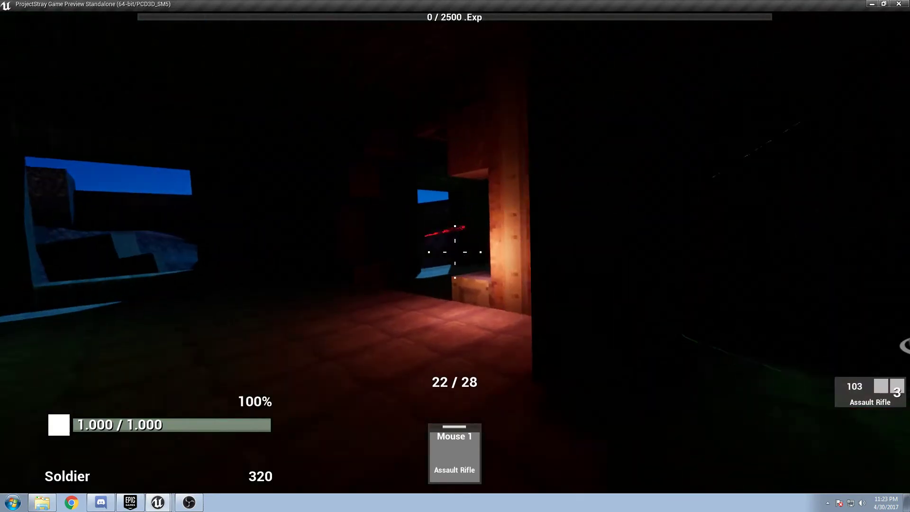
left_click(454, 252)
left_click(455, 251)
left_click(454, 252)
key("r")
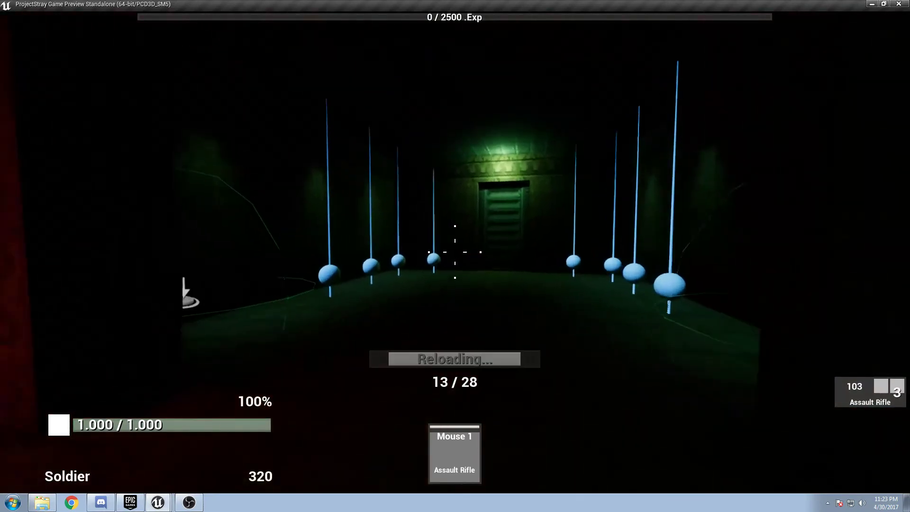
left_click(455, 251)
left_click(454, 252)
left_click(454, 252)
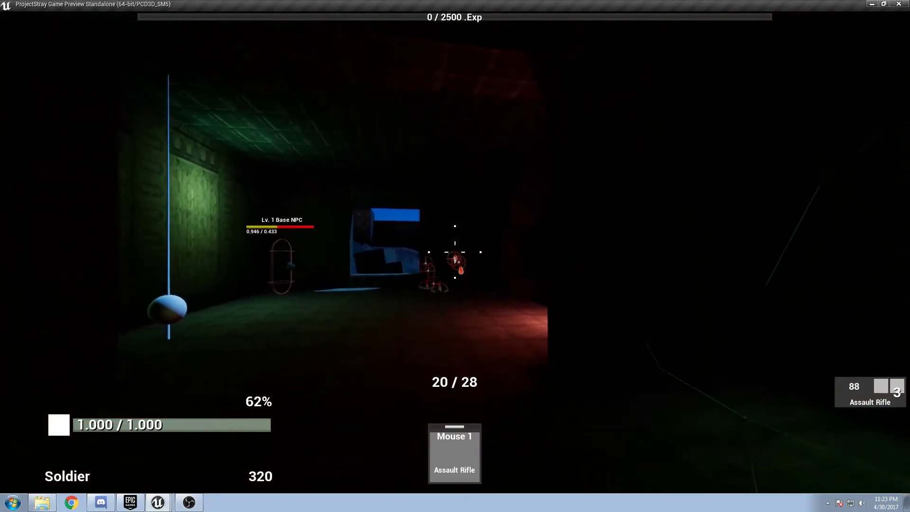
left_click(454, 251)
left_click(454, 252)
key("r")
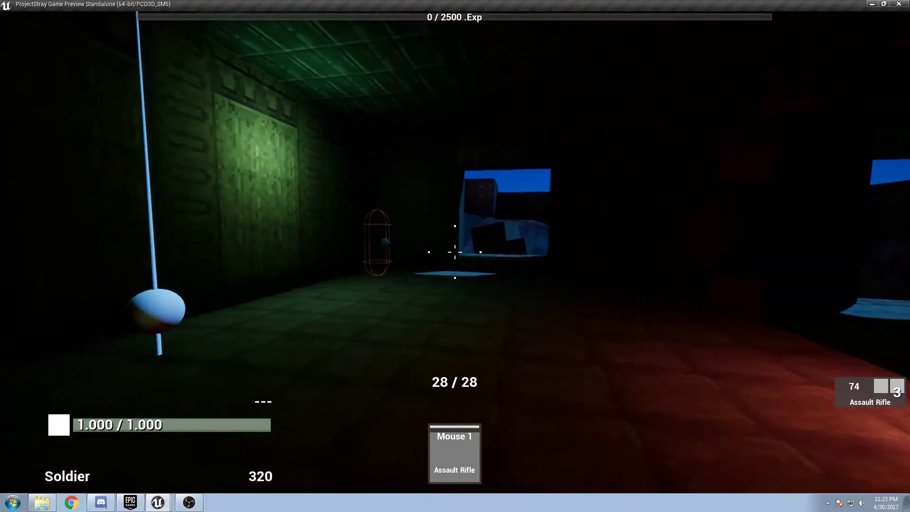
- Swap the Assault Rifle for the Sub Machinegun in the inventory's rifle slot
key("i")
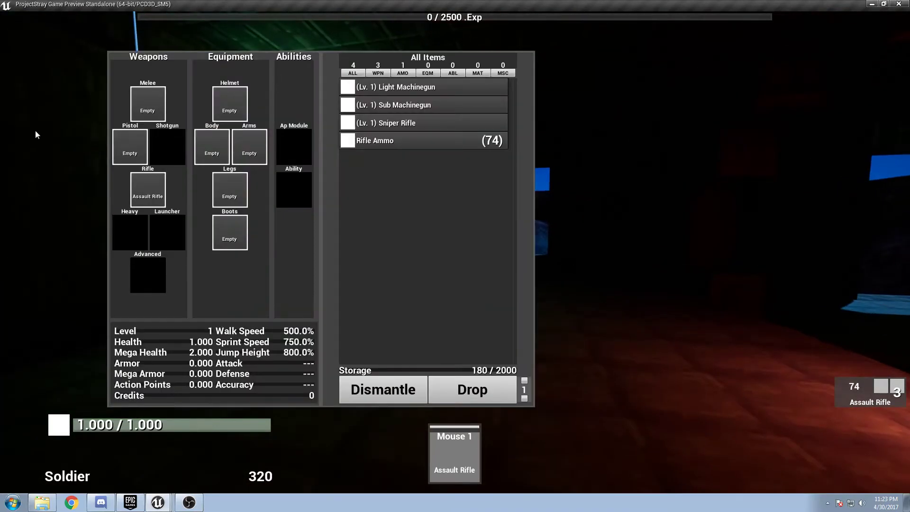
left_click(403, 104)
key("i")
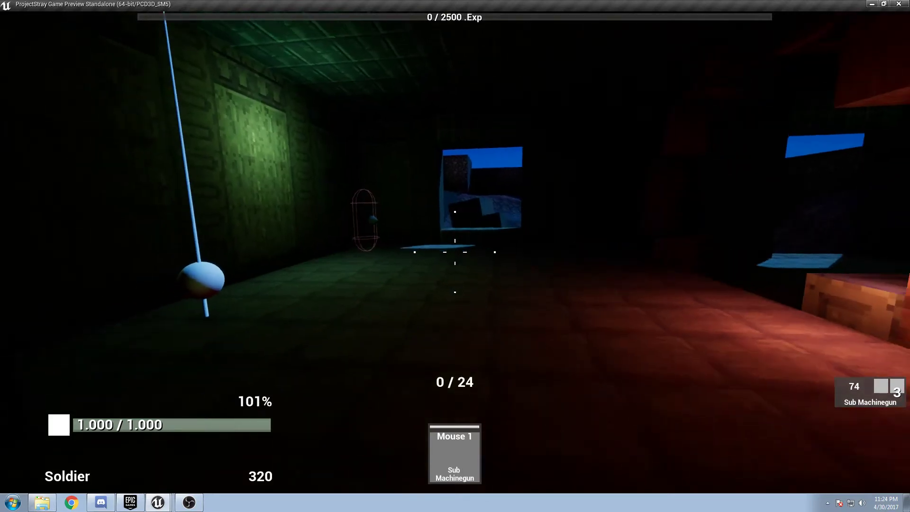
- Load the Sub Machinegun, test-fire it at the distant Base NPC and end the preview
key("r")
key("w")
left_click(454, 252)
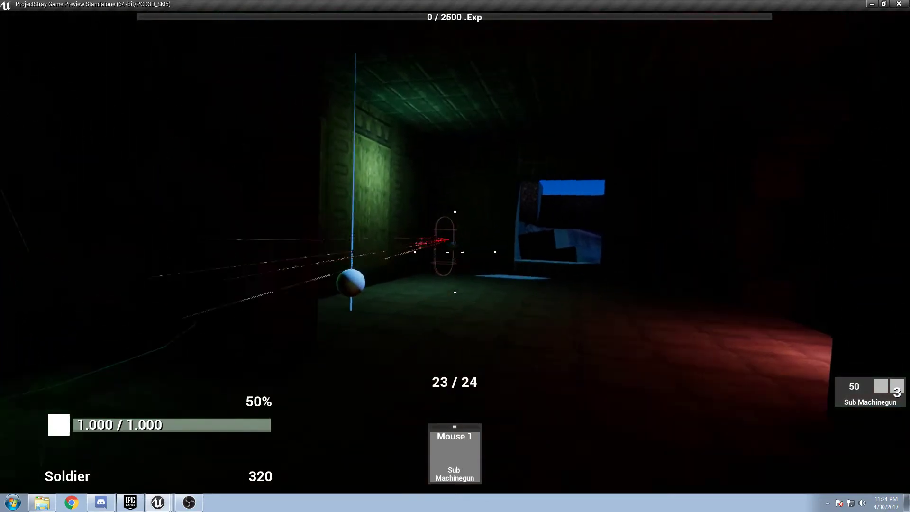
left_click(454, 252)
left_click(455, 252)
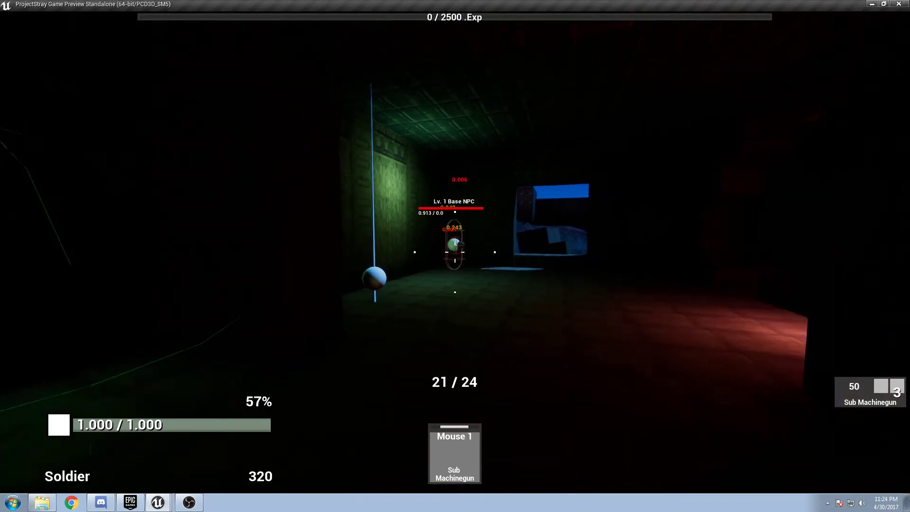
key("Escape")
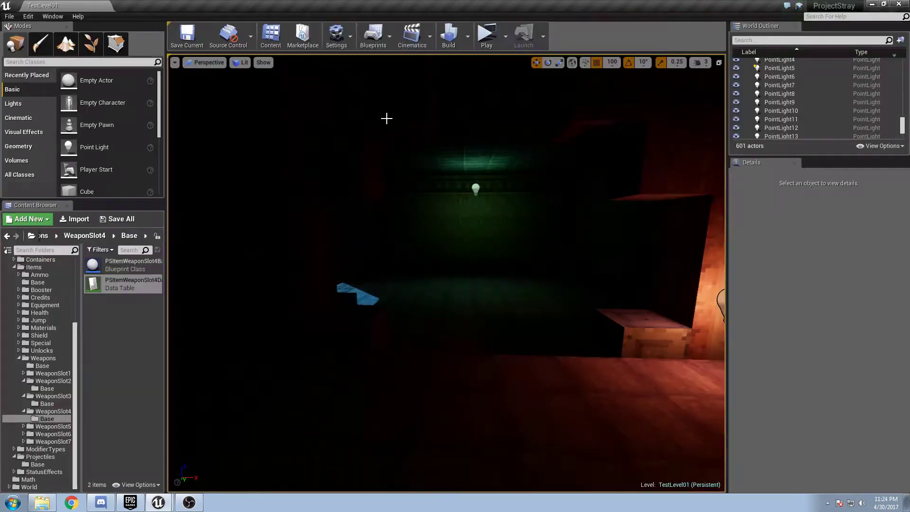
- Set the Sub Machinegun row's RateOfFire to 0.06 in the WeaponSlot4 data table and save the changes
key("alt+Tab")
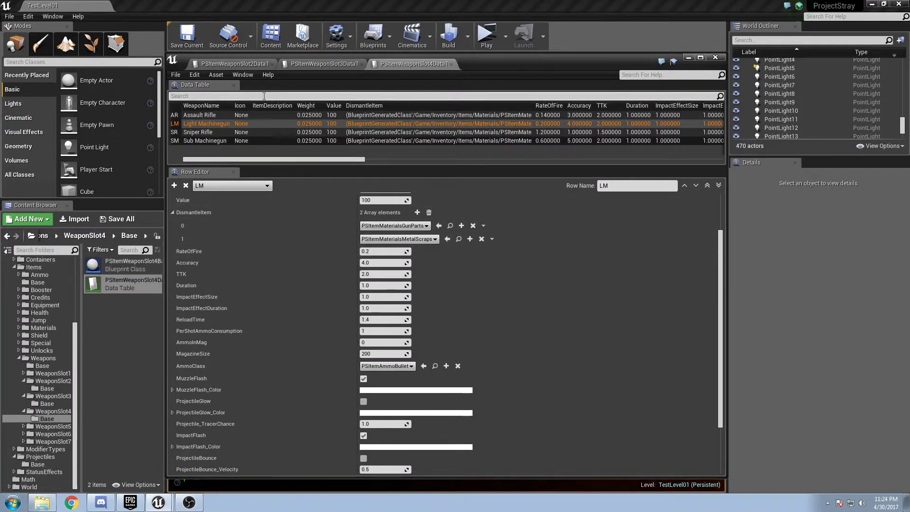
left_click(216, 140)
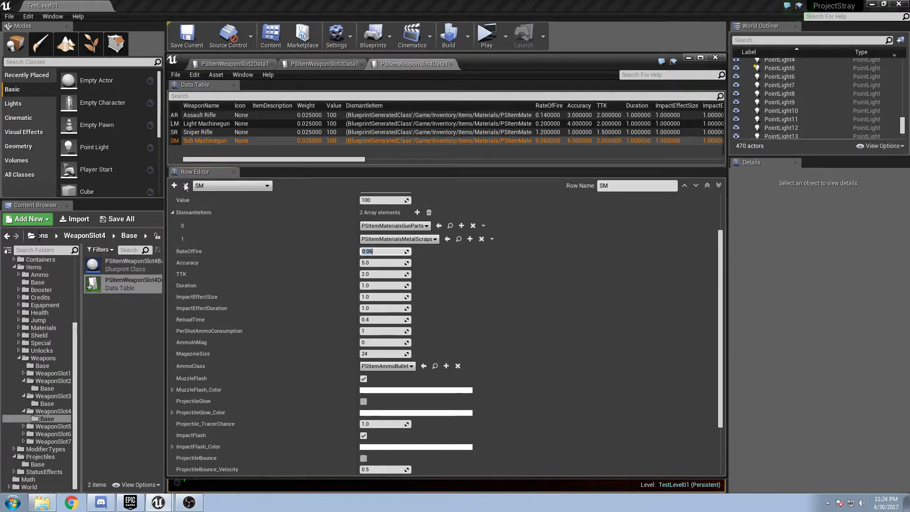
left_click(122, 220)
left_click(540, 338)
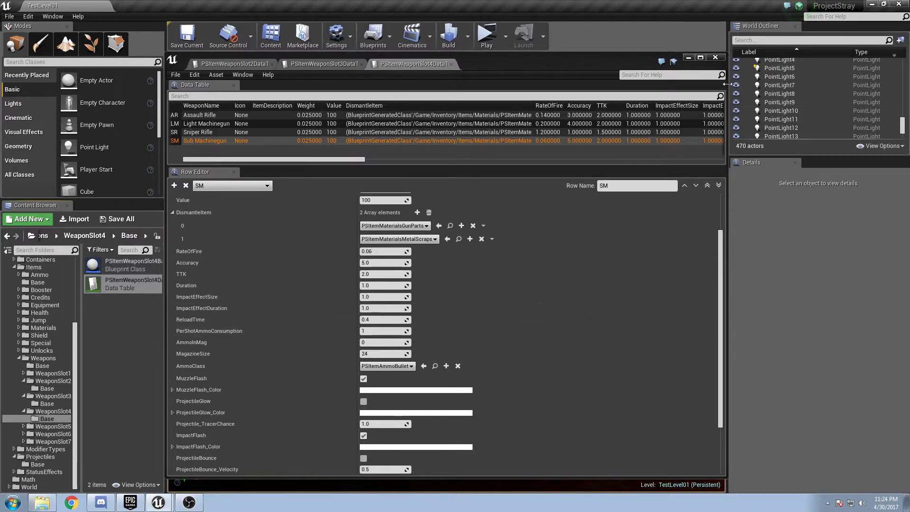
- Minimize the data table window, start a new standalone preview and sprint to the item cases
left_click(688, 59)
left_click(487, 31)
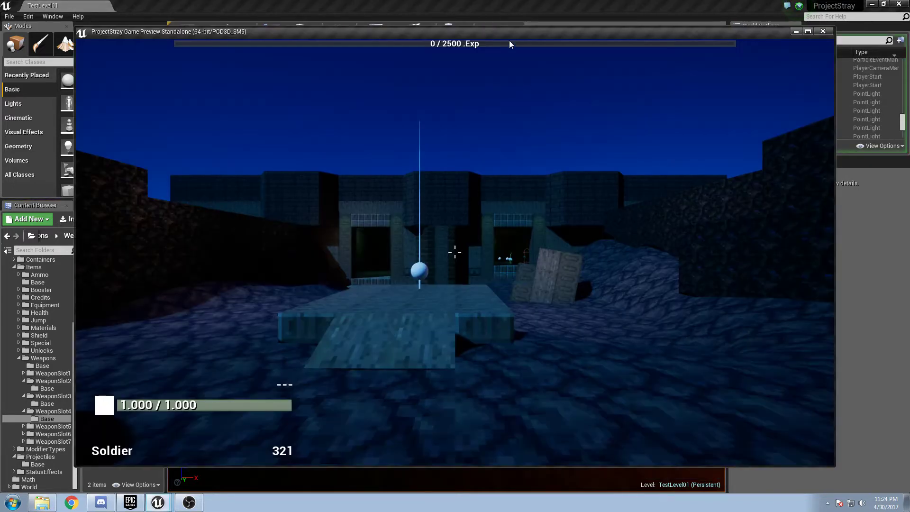
key("shift+w")
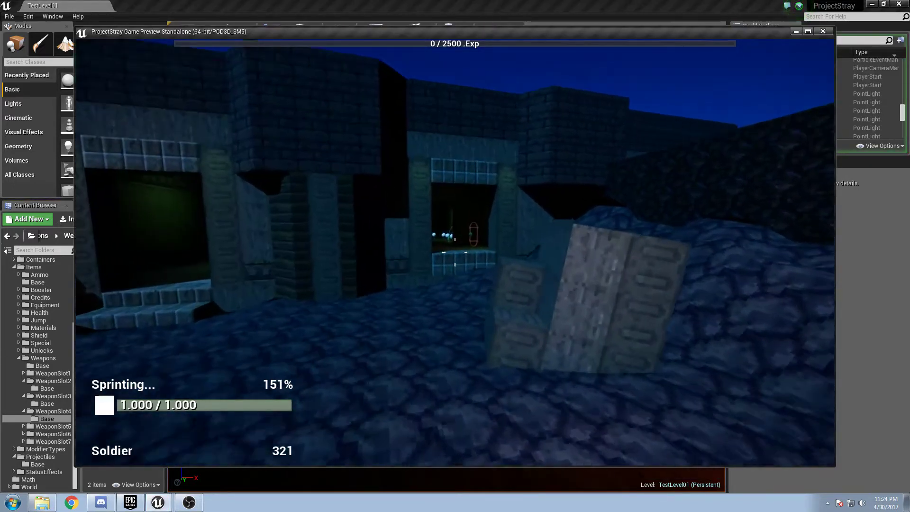
key("shift+w")
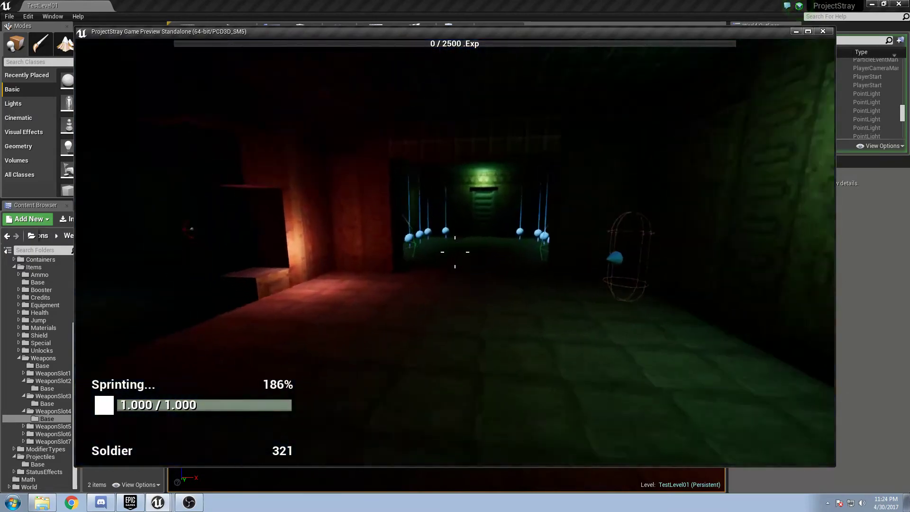
key("shift+w")
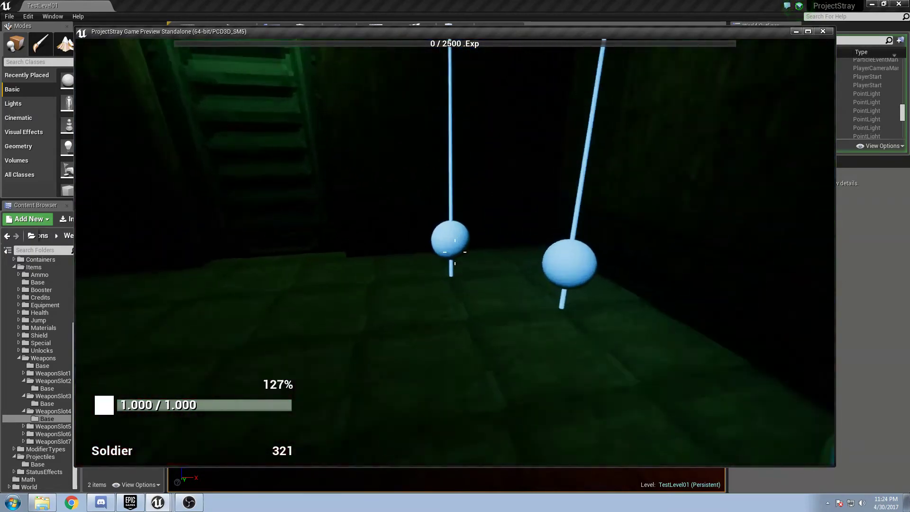
- Loot the Sub Machinegun from the All Weapons Case and close the case
key("e")
scroll(662, 266, "down", 1)
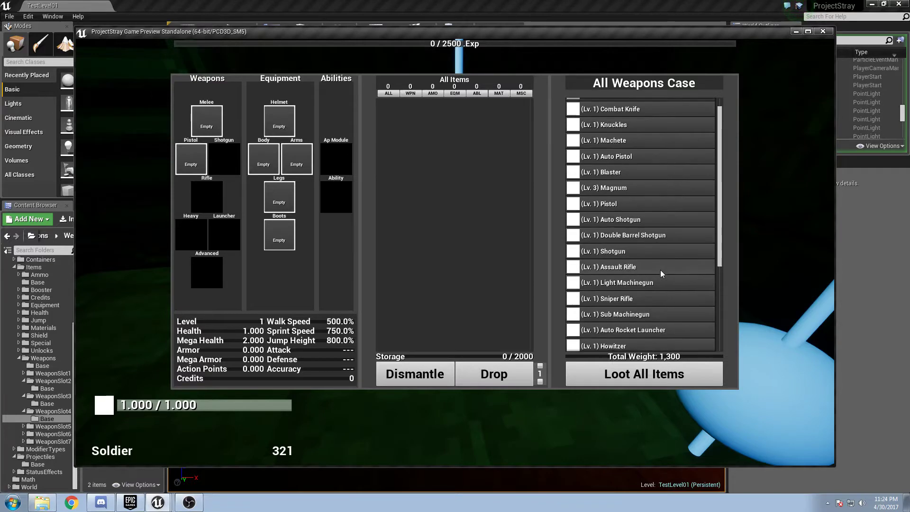
scroll(652, 298, "down", 1)
left_click(652, 297)
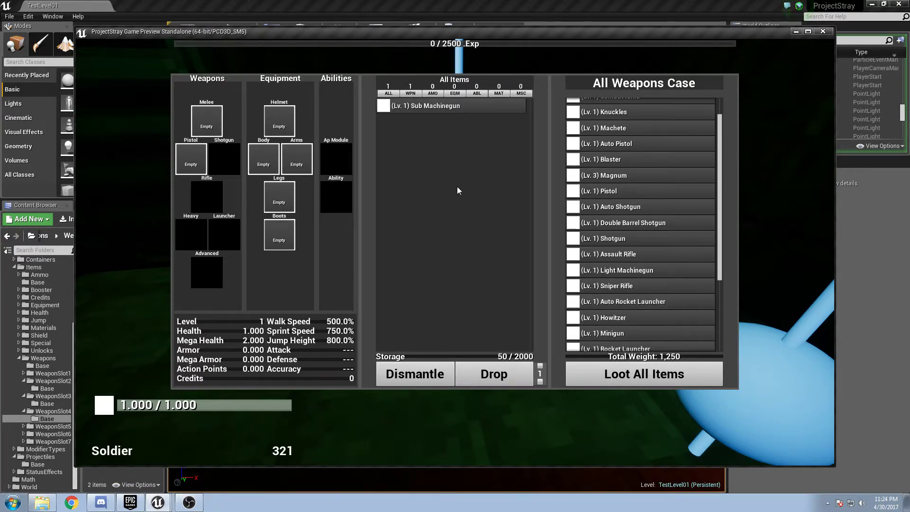
key("e")
- Loot the Rifle Ammo from the All Ammo Case and close the case
key("e")
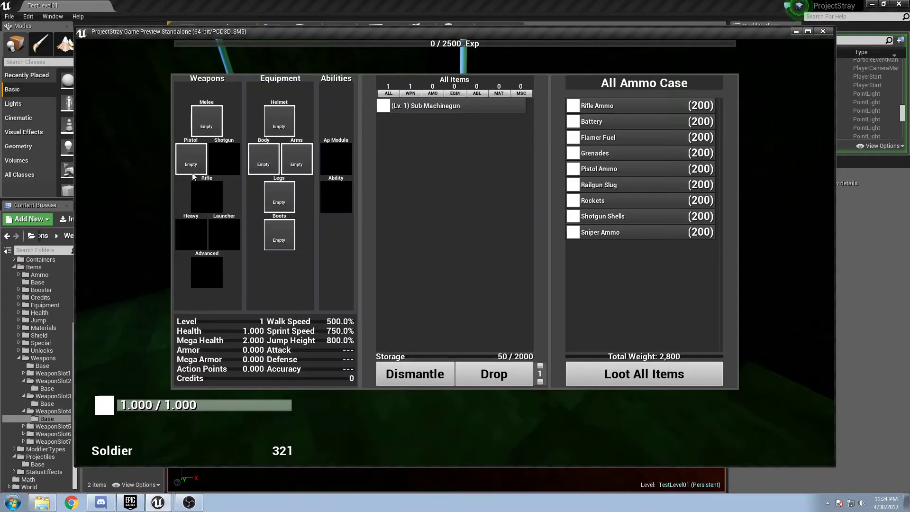
left_click(626, 106)
key("e")
- Loot the Rifle Slot Unlock from the All Unlocks Case and close the case
key("e")
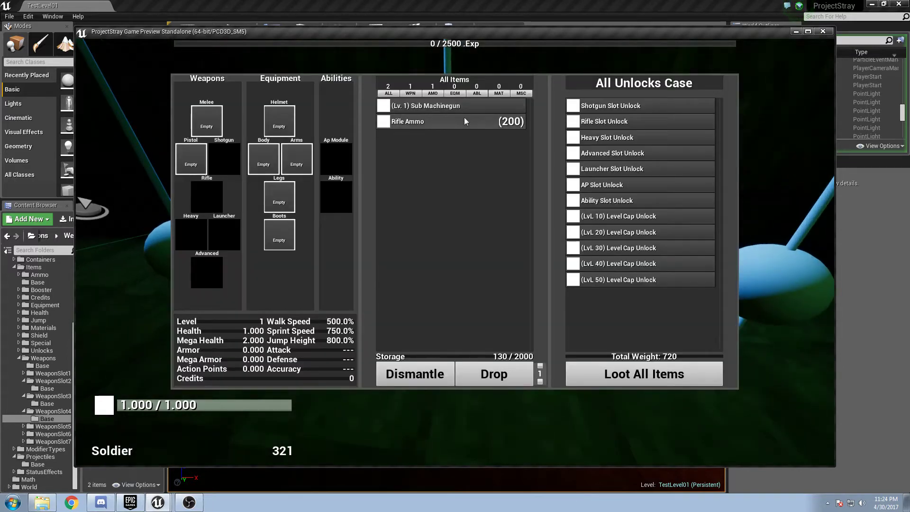
left_click(611, 122)
key("e")
- Use the Rifle Slot Unlock from the inventory and equip the Sub Machinegun
key("e")
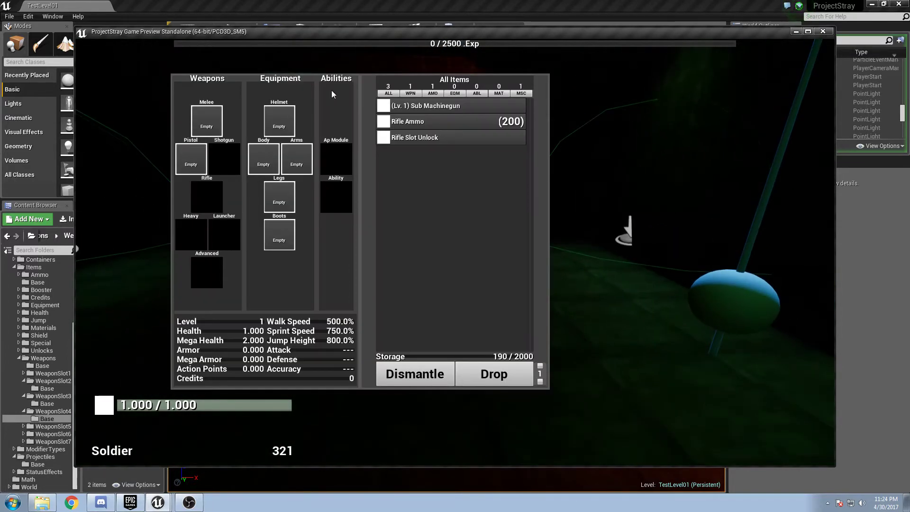
left_click(447, 138)
left_click(447, 137)
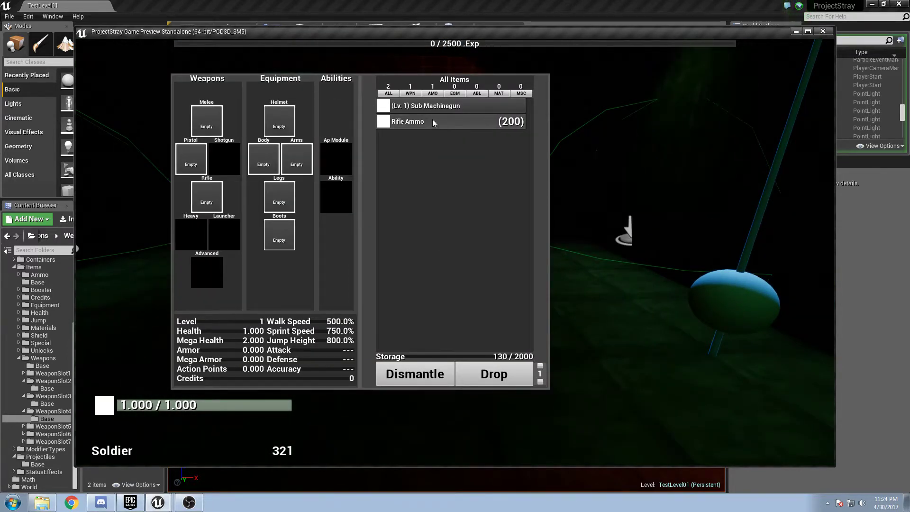
double_click(433, 106)
key("Tab")
key("e")
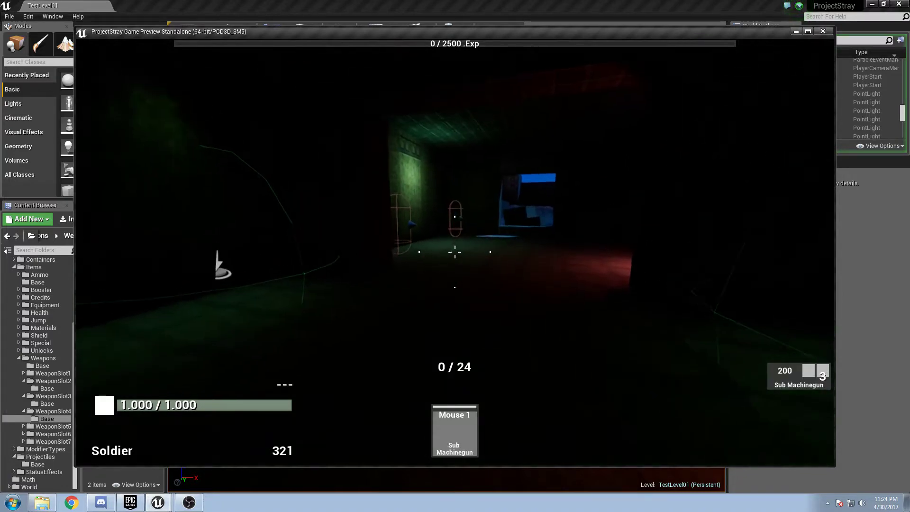
- Load the Sub Machinegun and test its new fire rate on the Base NPCs, reloading until the reserve ammo runs out
key("w")
key("e")
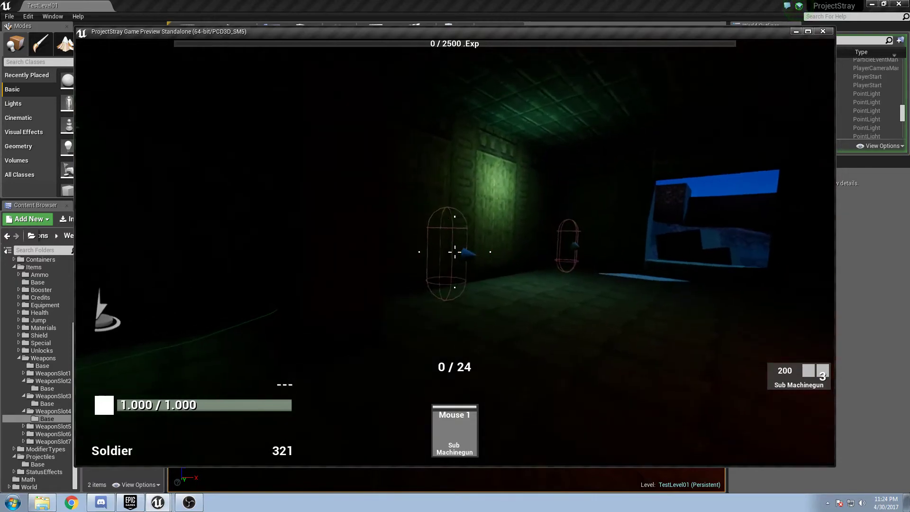
key("r")
left_click_drag(454, 251, 454, 252)
key("r")
key("r")
key("r")
left_click(454, 252)
key("r")
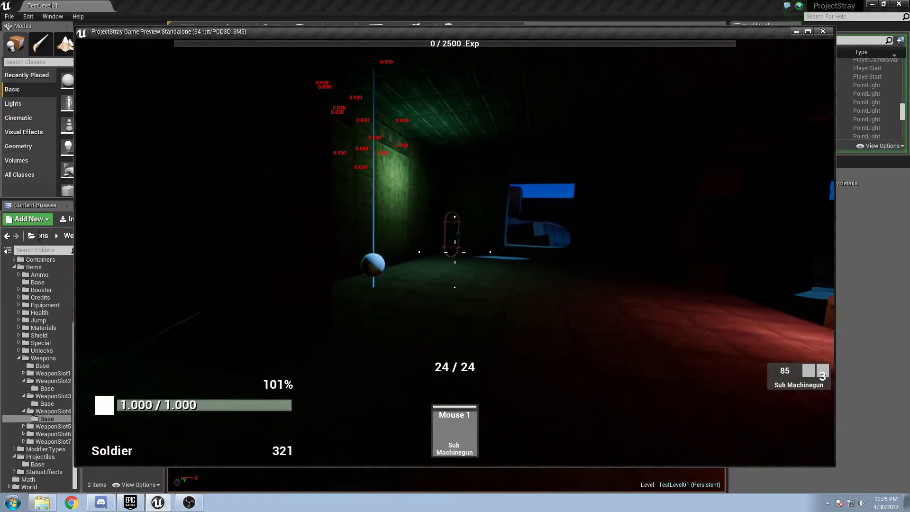
left_click_drag(455, 252, 454, 252)
- Return to the item cases and end the standalone preview
key("shift+w")
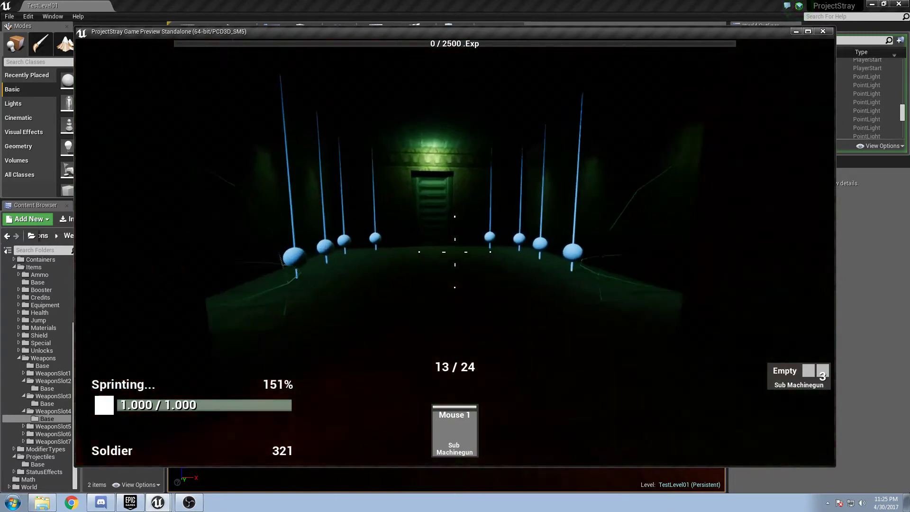
key("w")
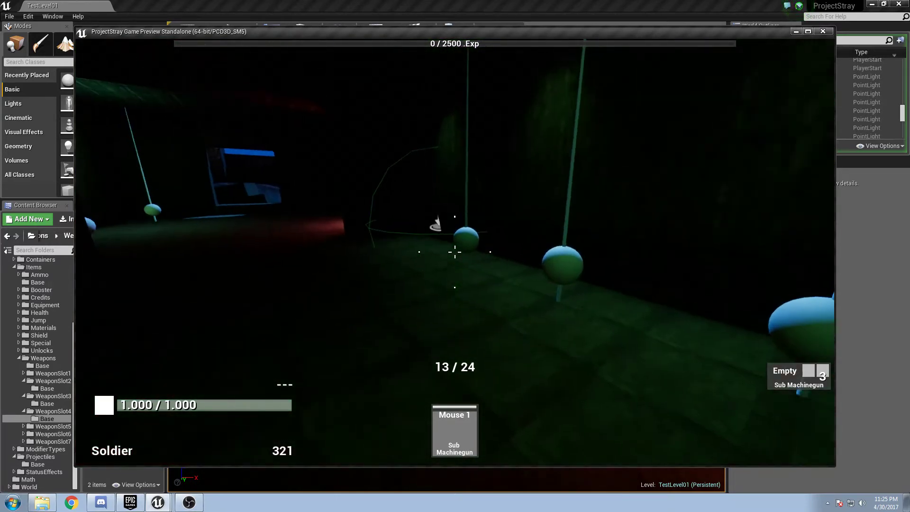
key("w")
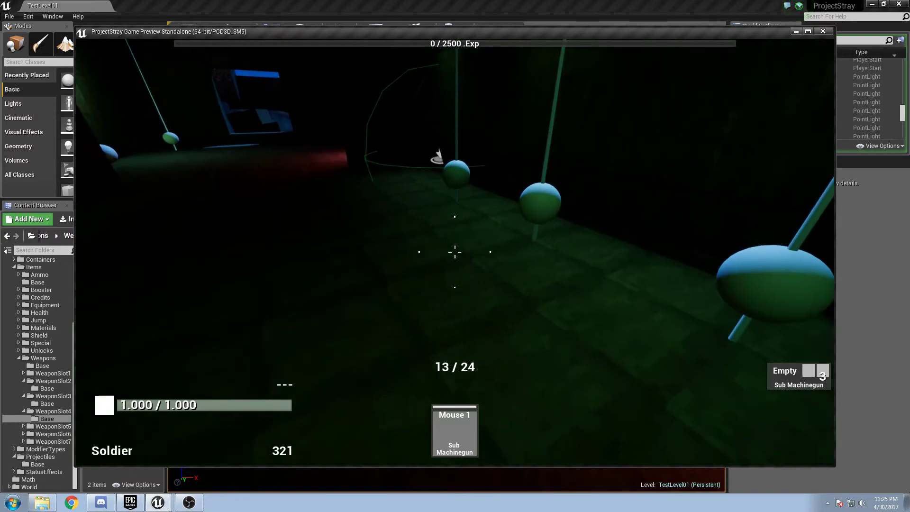
key("Escape")
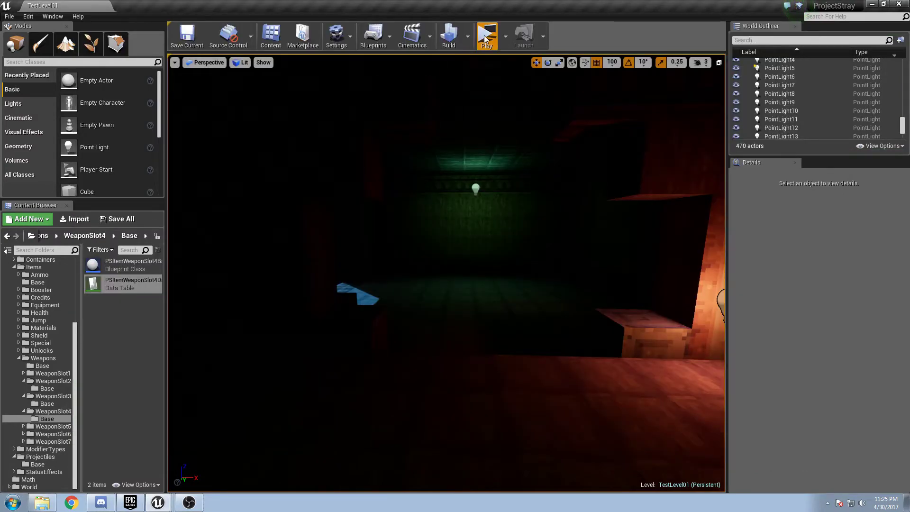
- Start the standalone preview, maximize its window and sprint into the room with the item cases
left_click(486, 38)
left_click(808, 32)
key("shift+w")
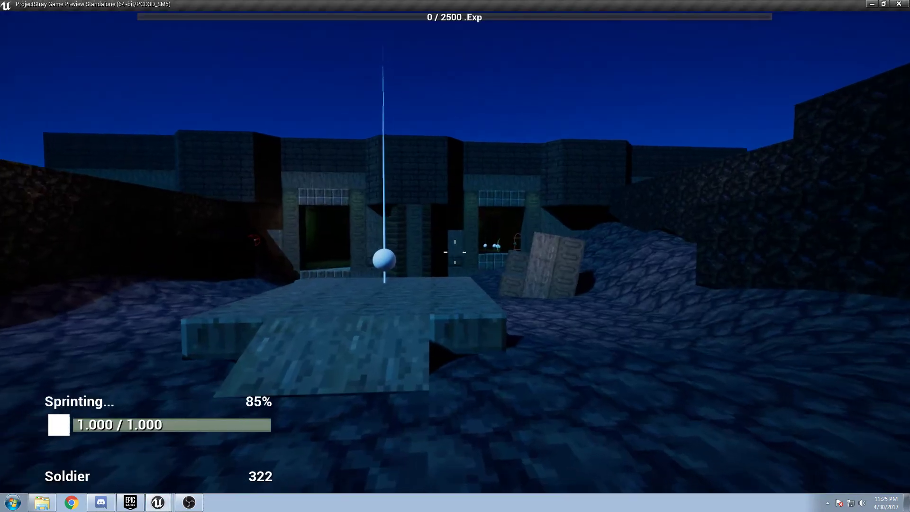
key("shift+w")
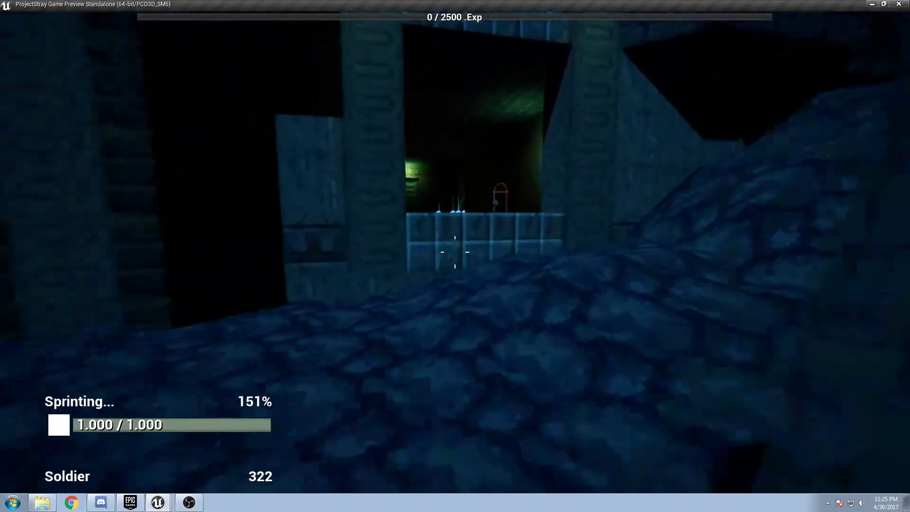
key("shift+w")
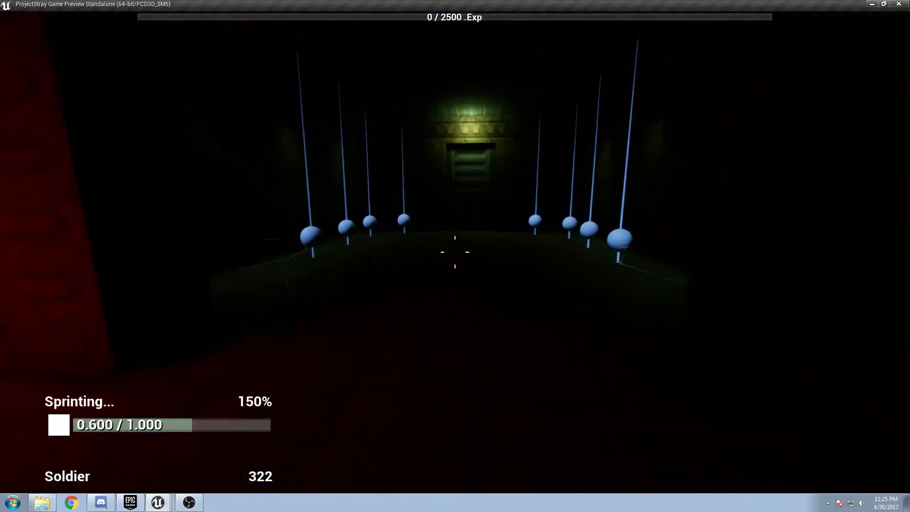
key("shift+w")
- Loot the Sniper Rifle and the Sub Machinegun from the All Weapons Case and close the case
key("i")
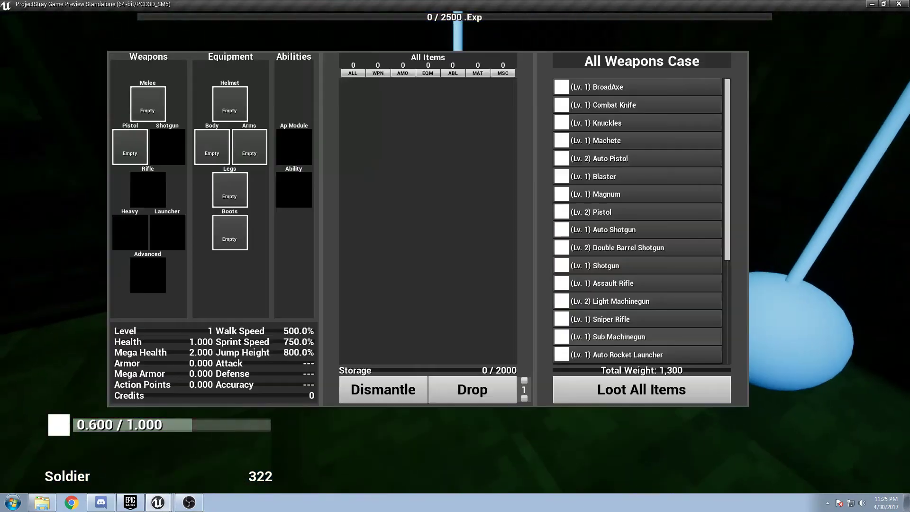
left_click(631, 317)
left_click(629, 317)
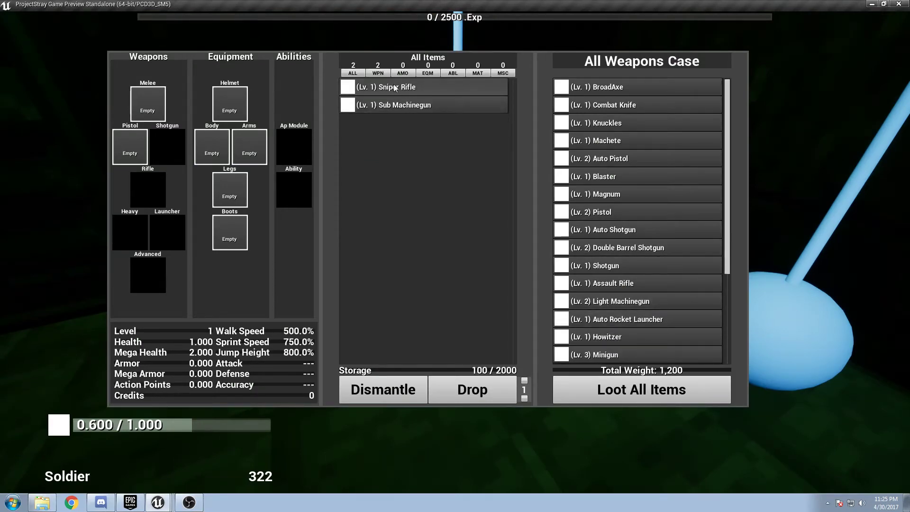
key("i")
- Loot the Rifle Ammo from the All Ammo Case and the Rifle Slot Unlock from the All Unlocks Case
key("e")
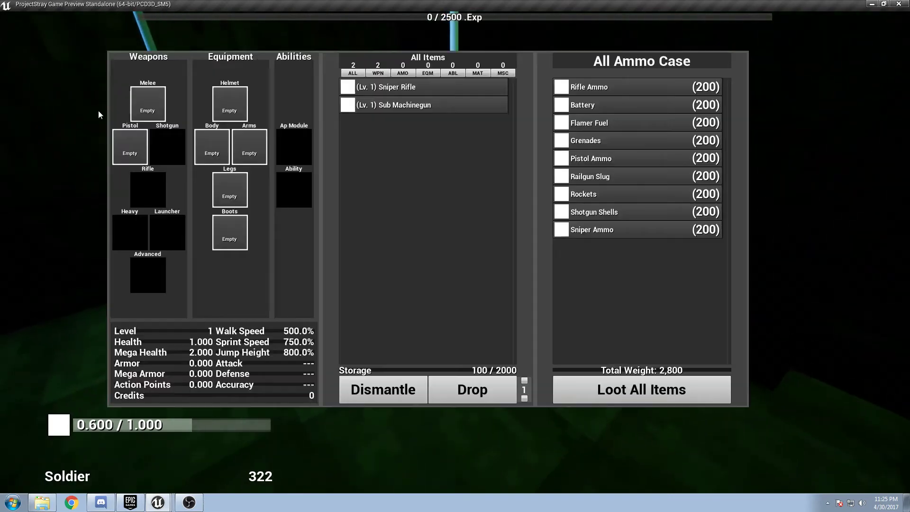
left_click(609, 86)
key("i")
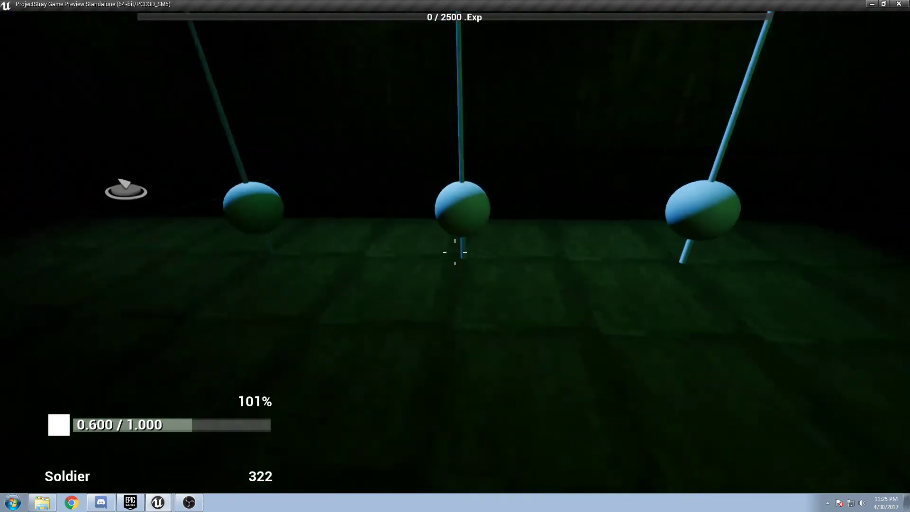
key("e")
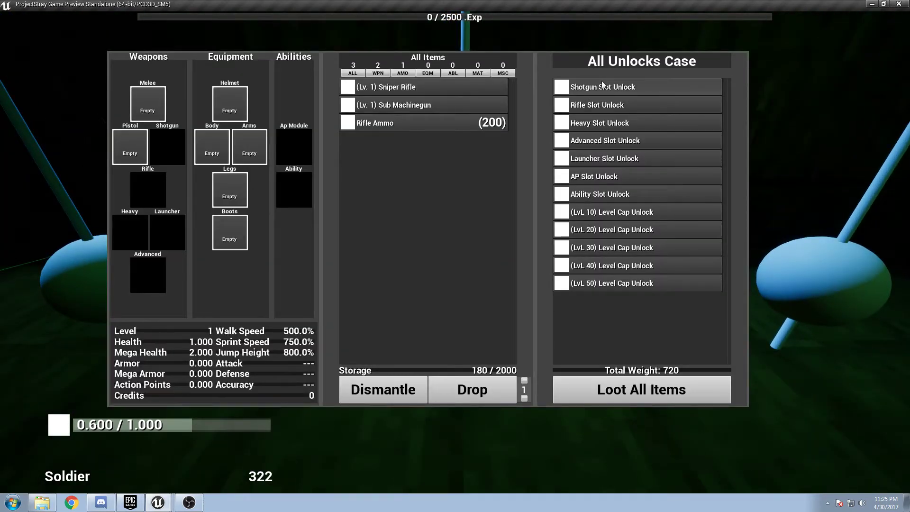
left_click(611, 105)
key("i")
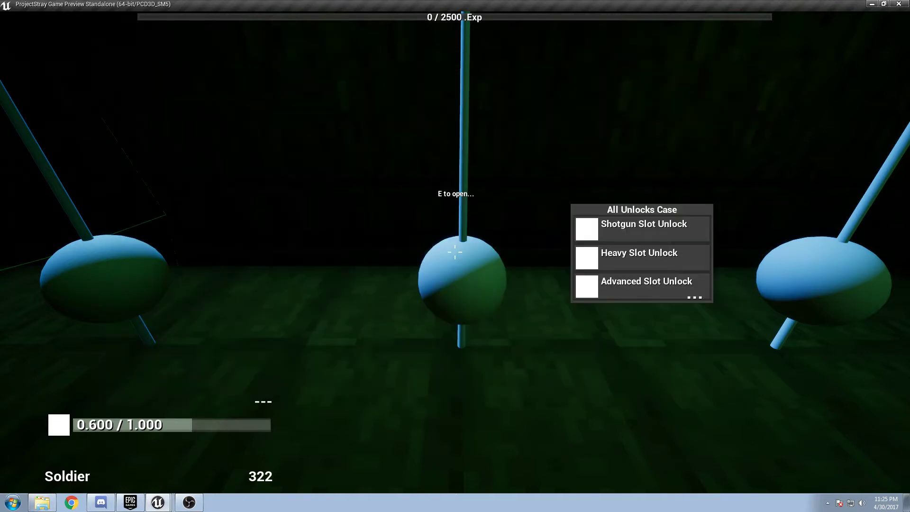
- Use the Rifle Slot Unlock from the inventory and equip the Sniper Rifle in the Rifle slot
key("i")
left_click(409, 143)
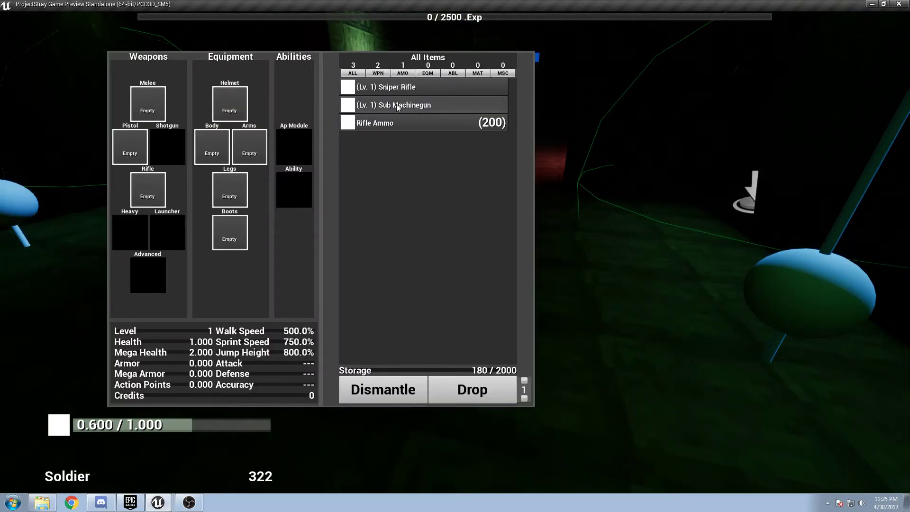
left_click(397, 87)
key("i")
- Move around with the Sniper Rifle facing the Base NPCs and check whether it takes the Rifle Ammo
key("w")
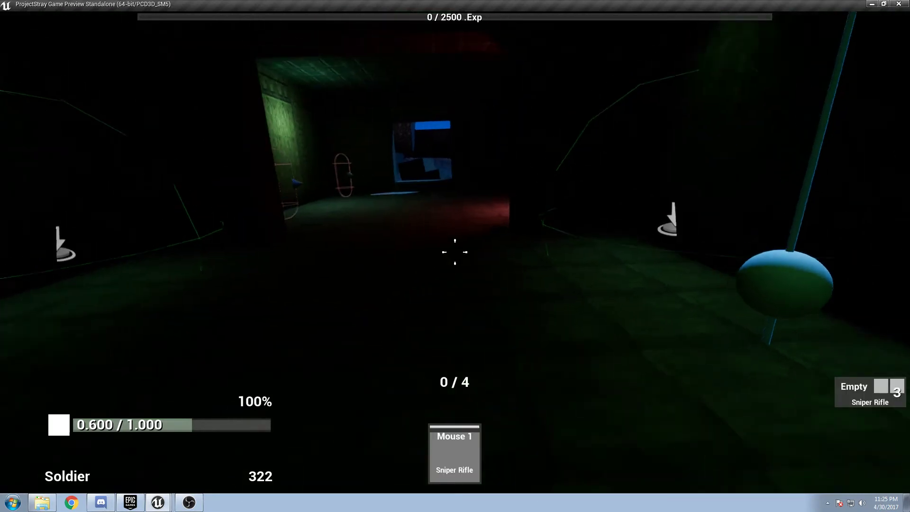
key("w")
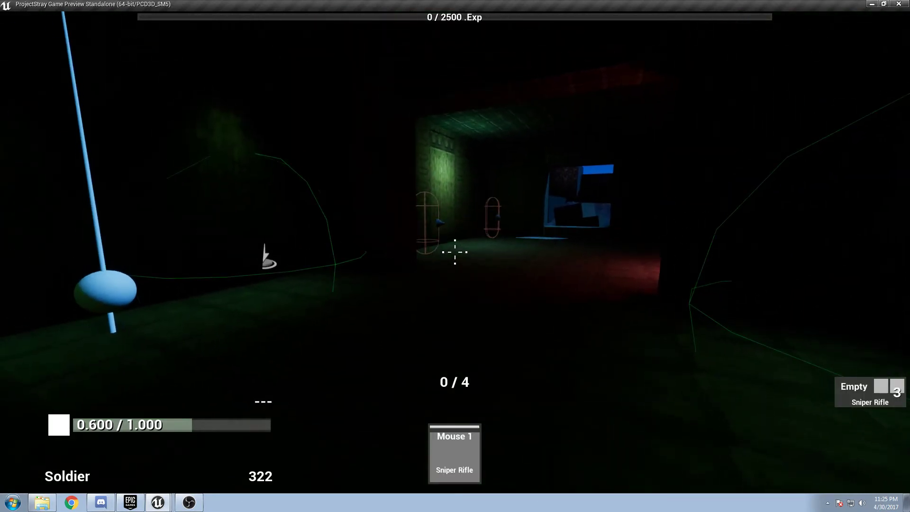
key("w")
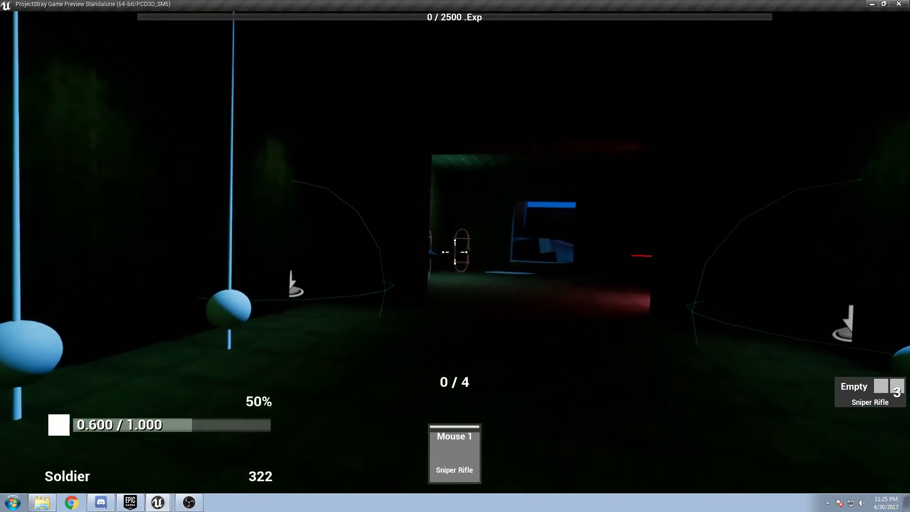
key("w")
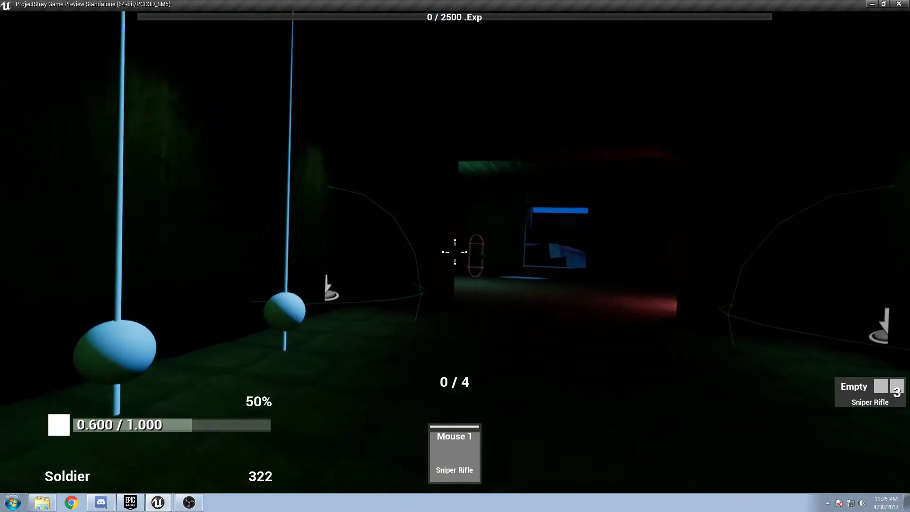
key("w")
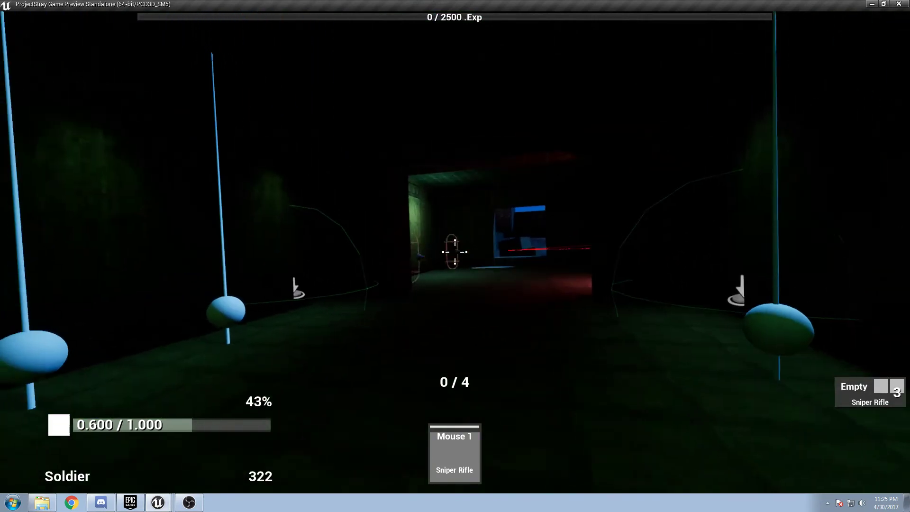
key("w")
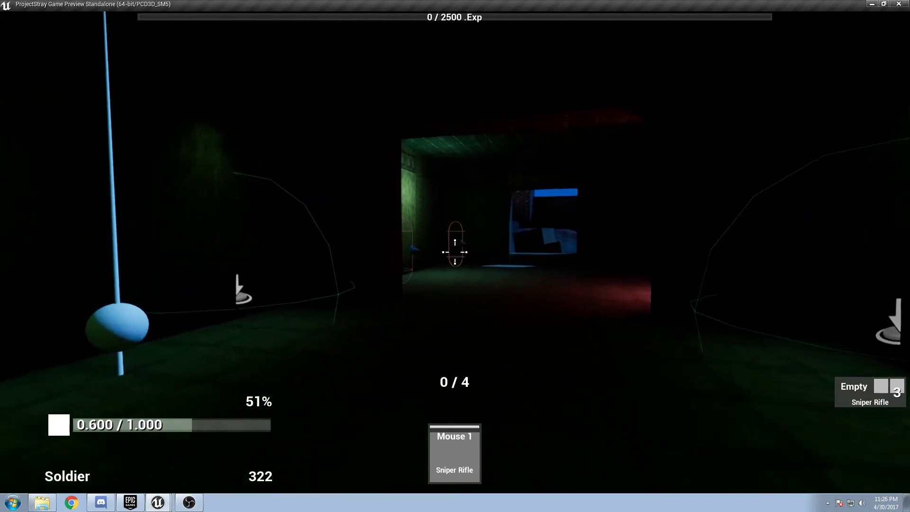
key("w")
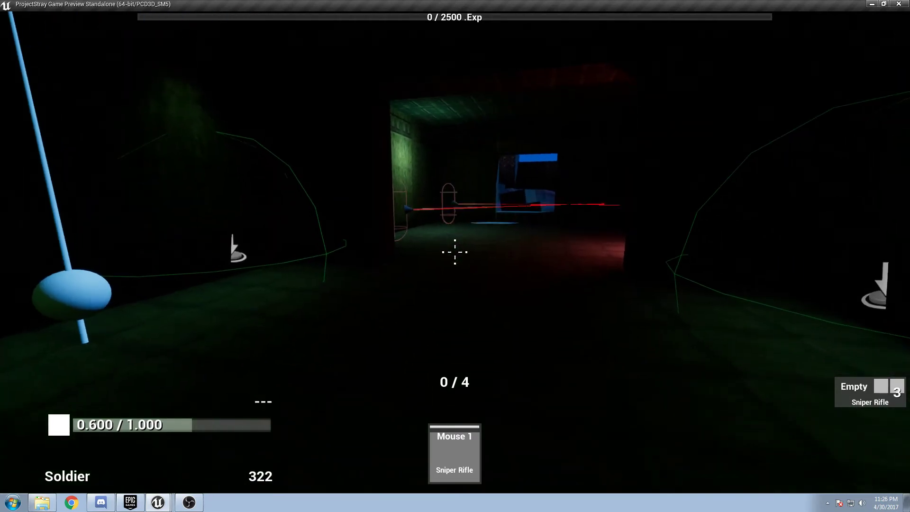
- Check the ammo types in the All Ammo Case and end the standalone preview
key("e")
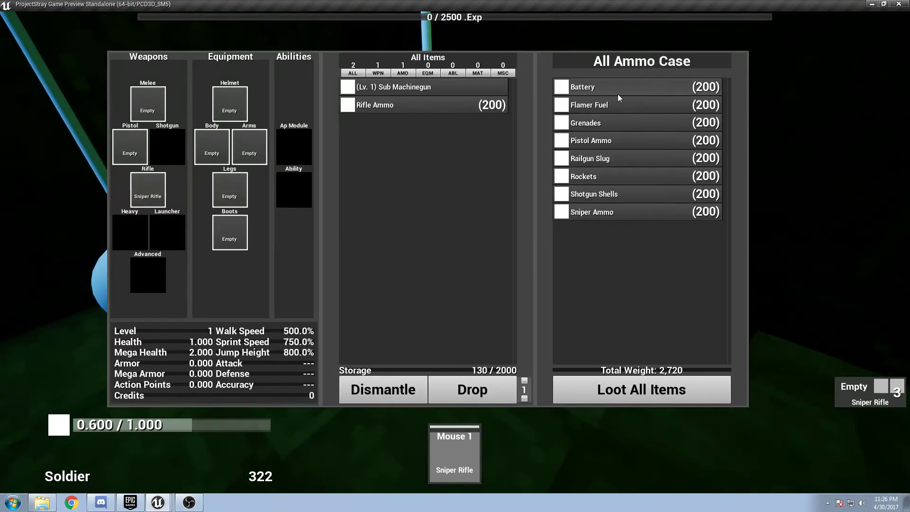
key("Escape")
key("Escape")
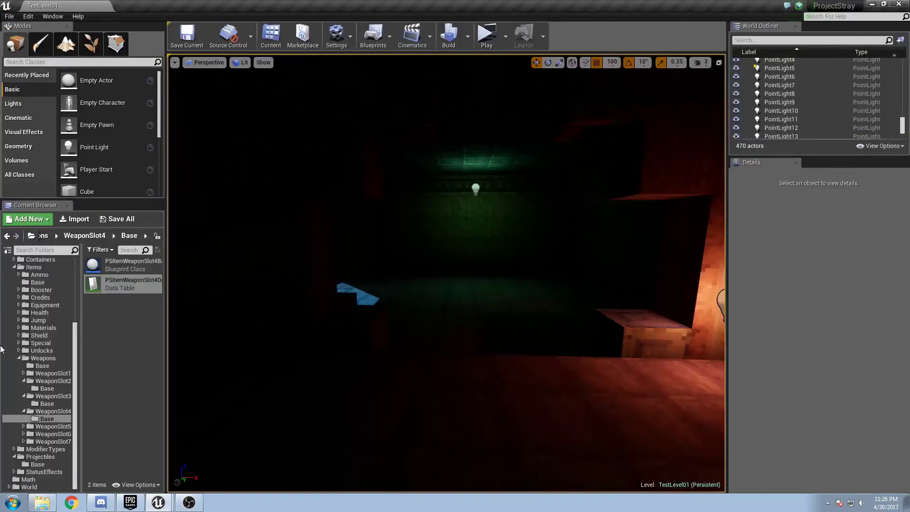
- Set the AmmoClass of the Sniper Rifle row in the WeaponSlot4 data table to PSItemAmmoBullet
left_click(188, 476)
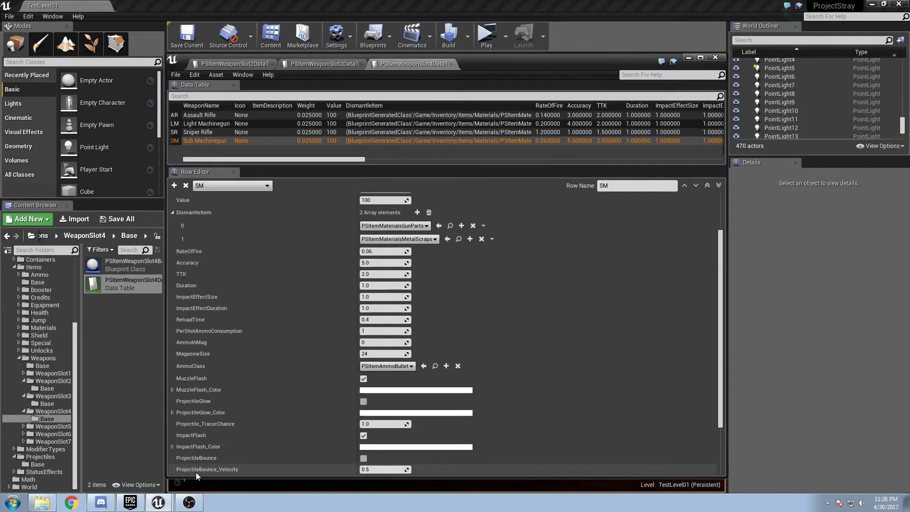
left_click(225, 117)
left_click(220, 132)
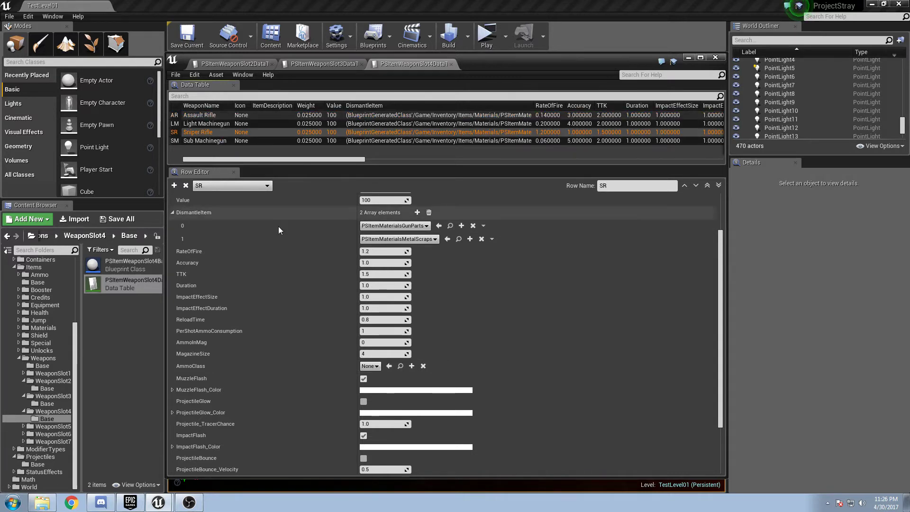
left_click(370, 366)
left_click(439, 267)
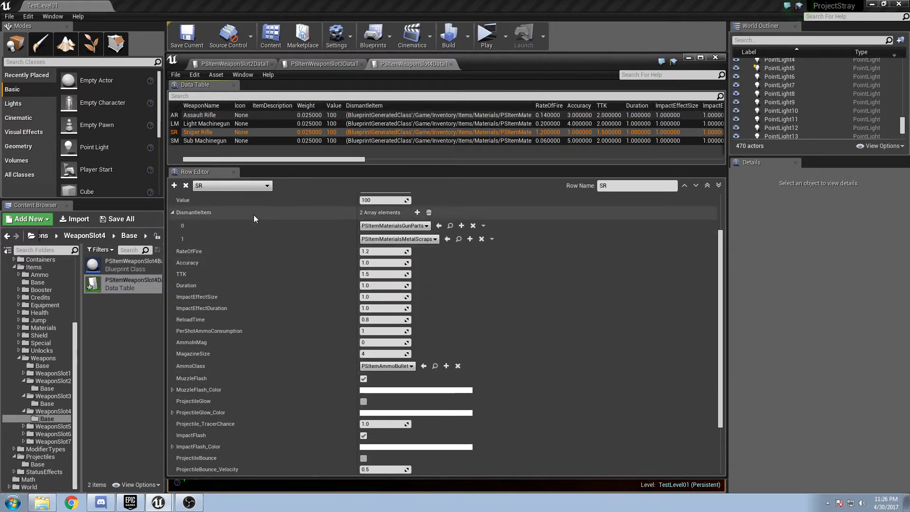
- Check the AmmoClass of the other WeaponSlot4 rows, save the modified data table and minimize its window
left_click(212, 123)
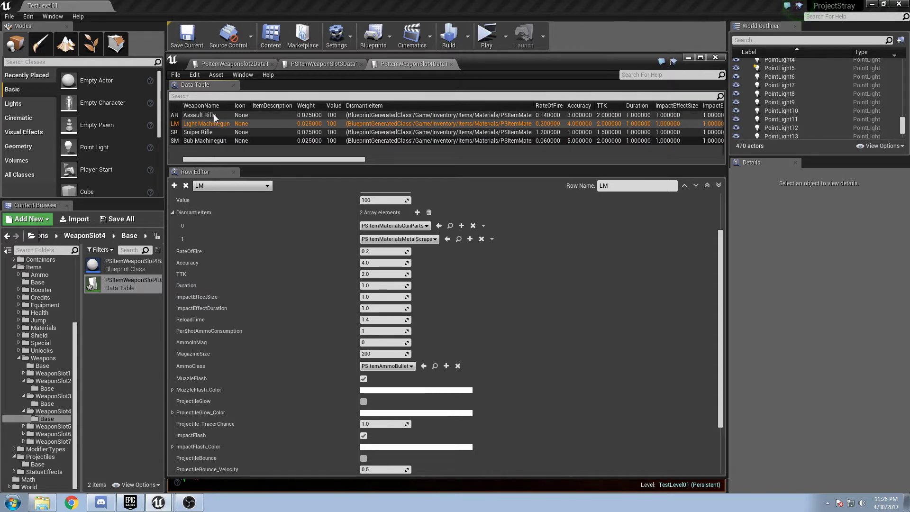
left_click(214, 114)
left_click(212, 141)
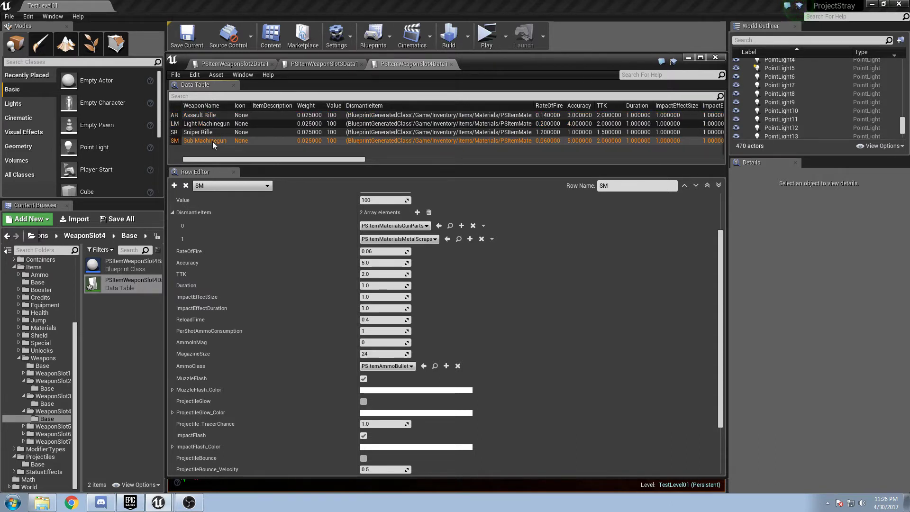
left_click(126, 219)
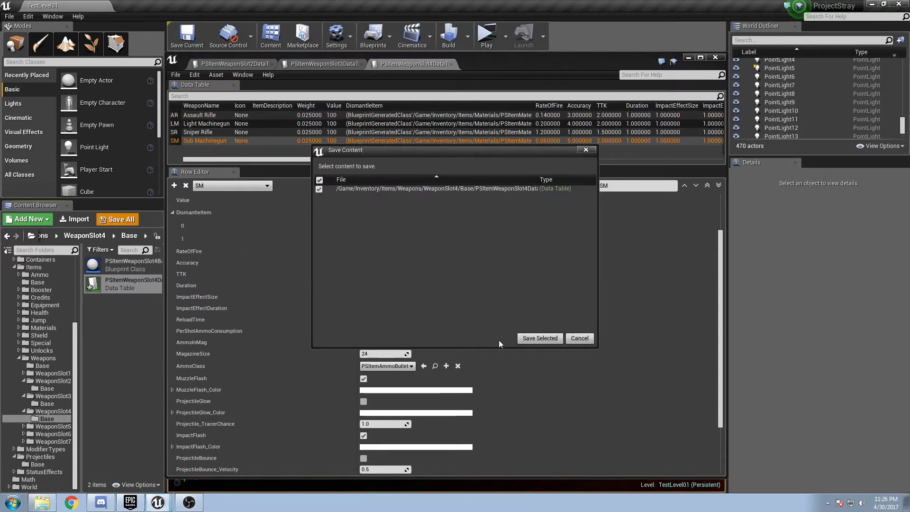
left_click(540, 337)
left_click(687, 57)
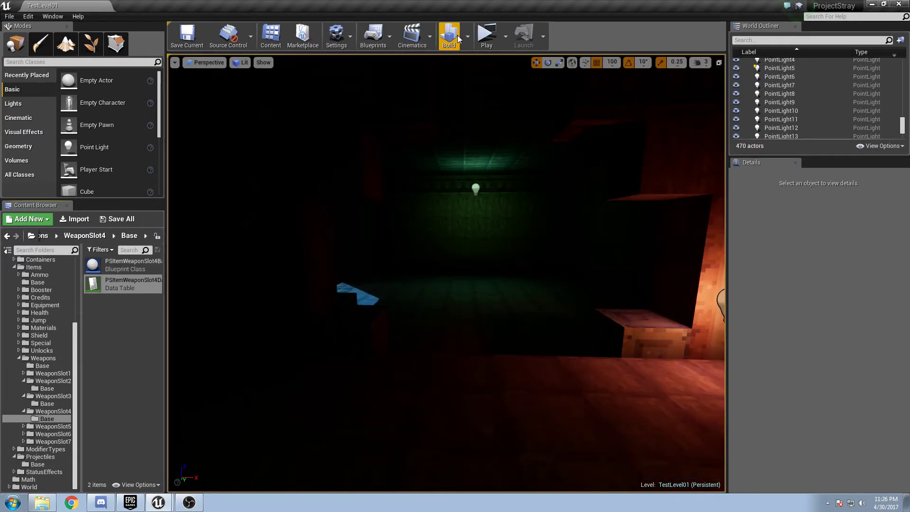
- Start a new standalone preview and sprint to the All Weapons Case
left_click(487, 34)
key("w")
key("shift")
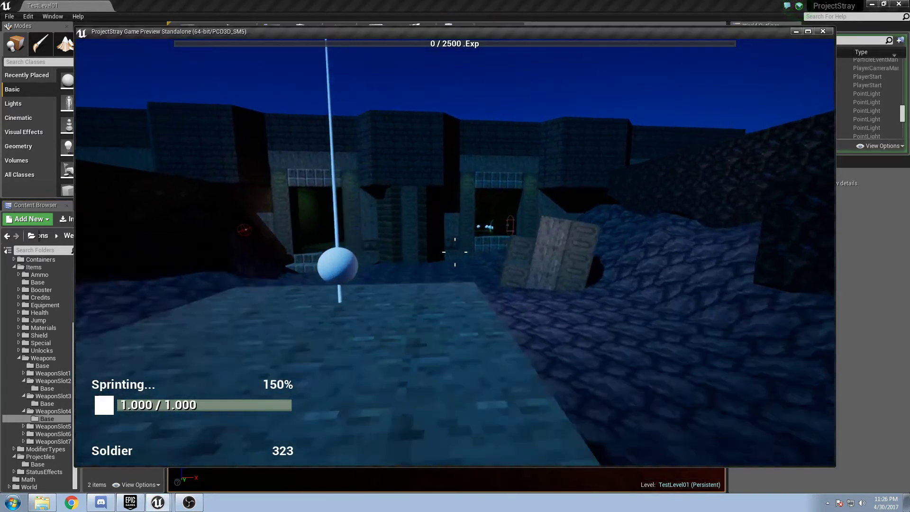
key("w")
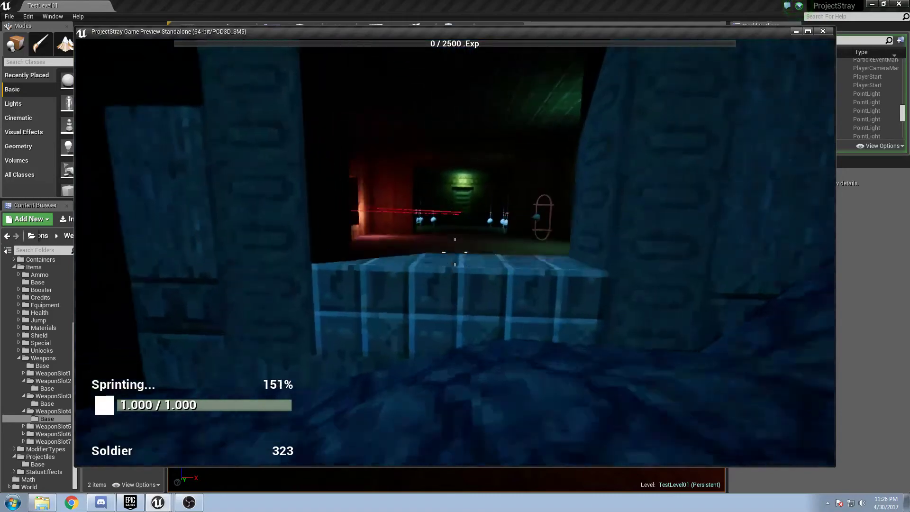
key("w")
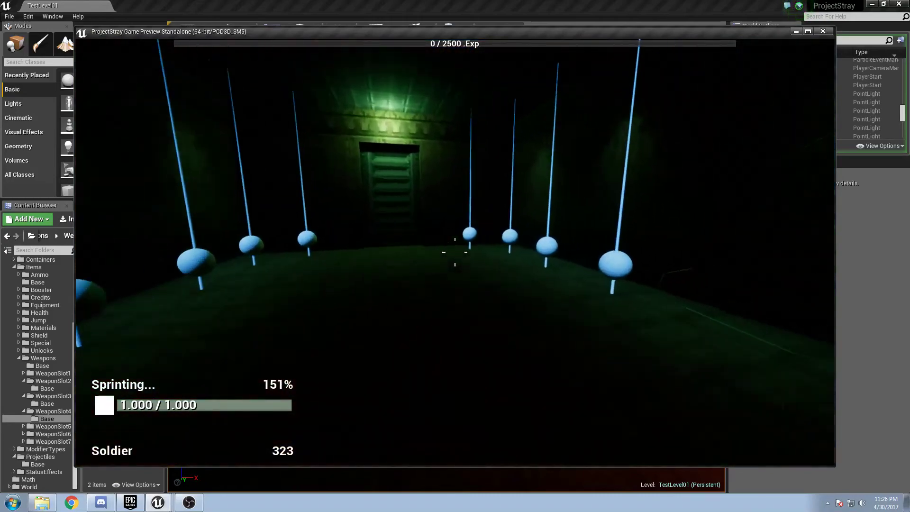
key("w")
- Loot the Sniper Rifle from the All Weapons Case and the Rifle Ammo from the All Ammo Case
key("i")
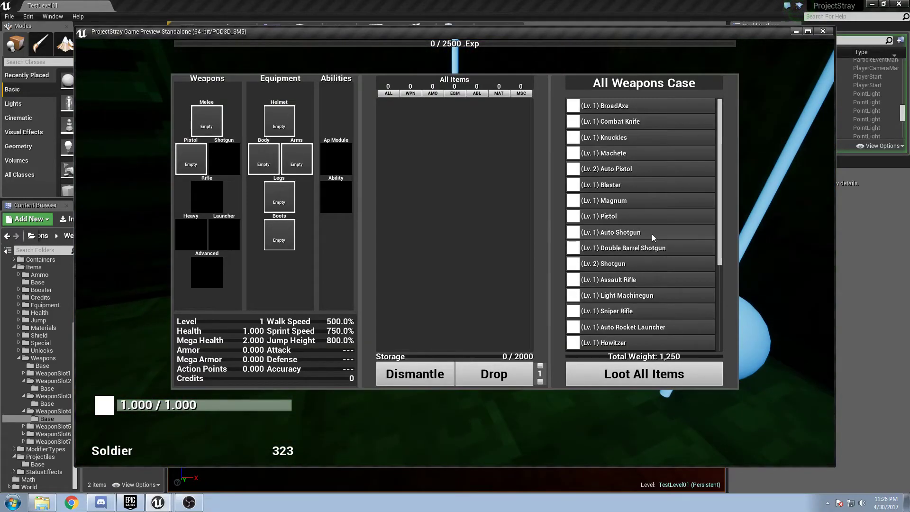
scroll(647, 282, "down", 1)
left_click(644, 297)
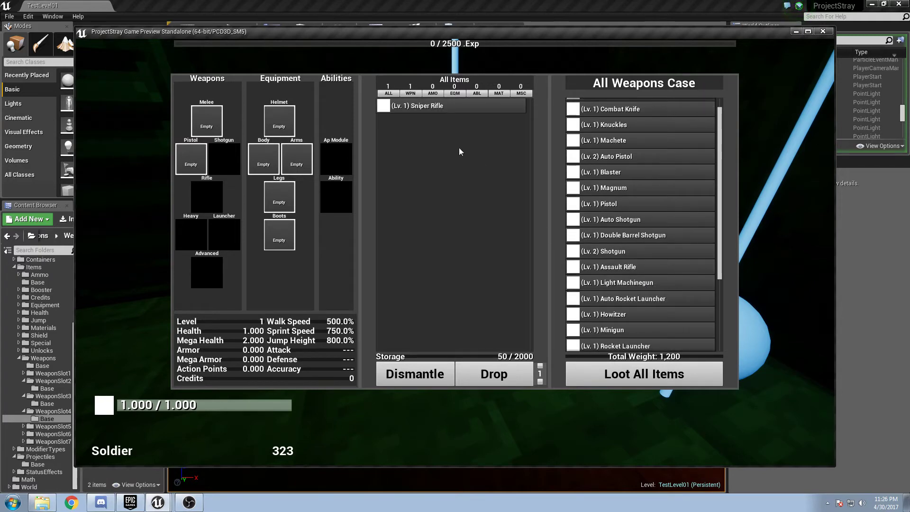
key("i")
key("e")
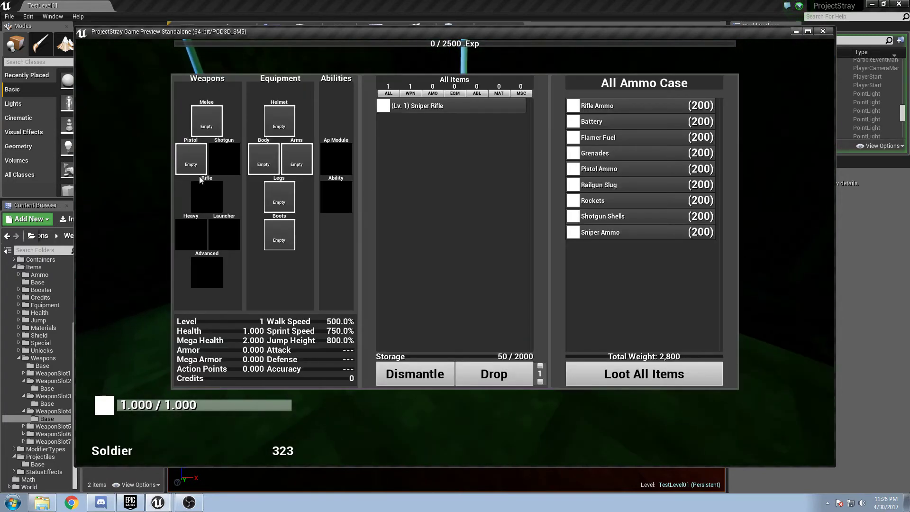
left_click(616, 108)
key("i")
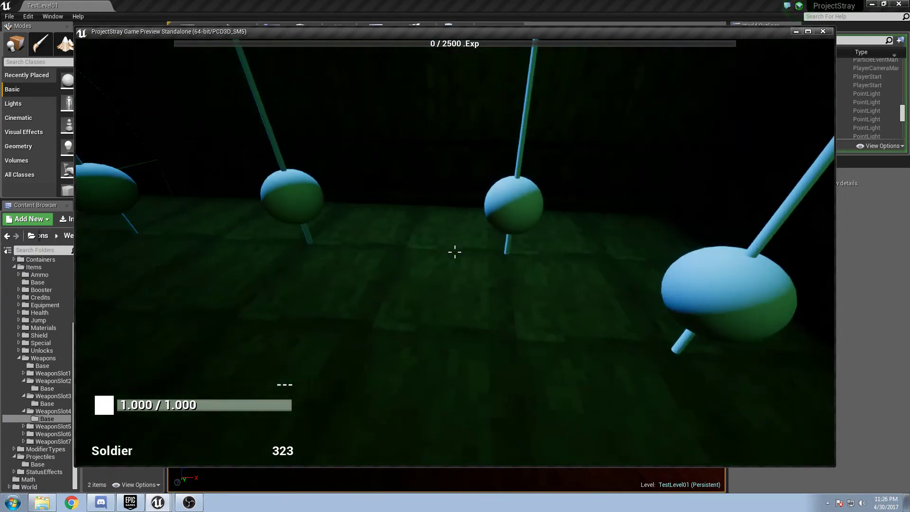
- Loot the Rifle Slot Unlock from the All Unlocks Case and open the inventory
key("e")
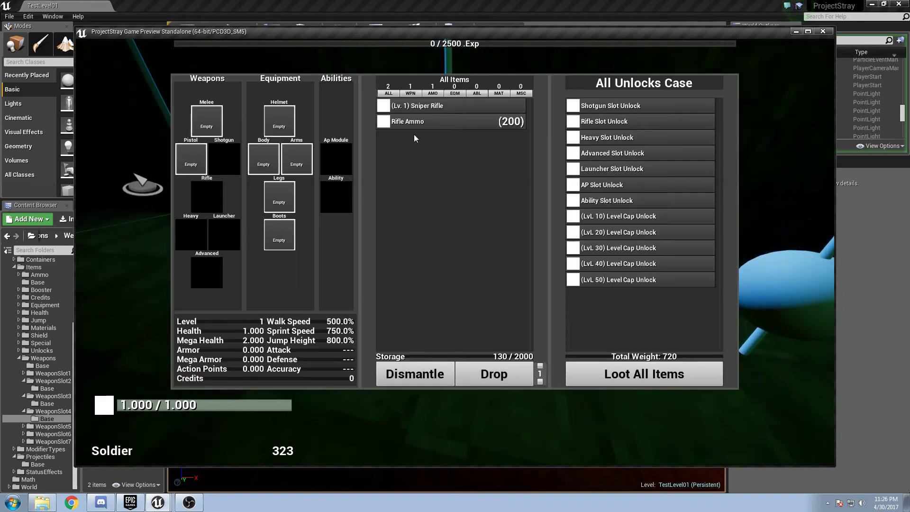
left_click(624, 122)
key("i")
key("i")
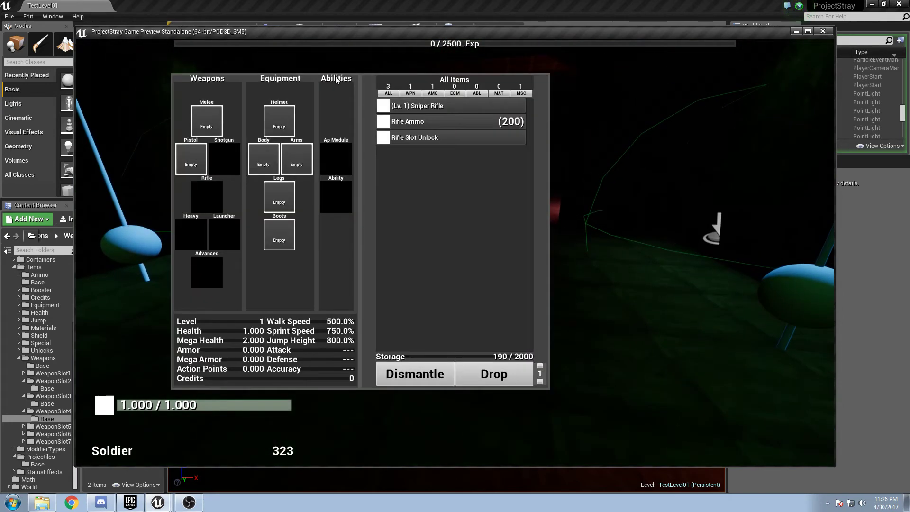
- Use the Rifle Slot Unlock, equip the Sniper Rifle in the Rifle slot and close the inventory
left_click(432, 137)
left_click(435, 107)
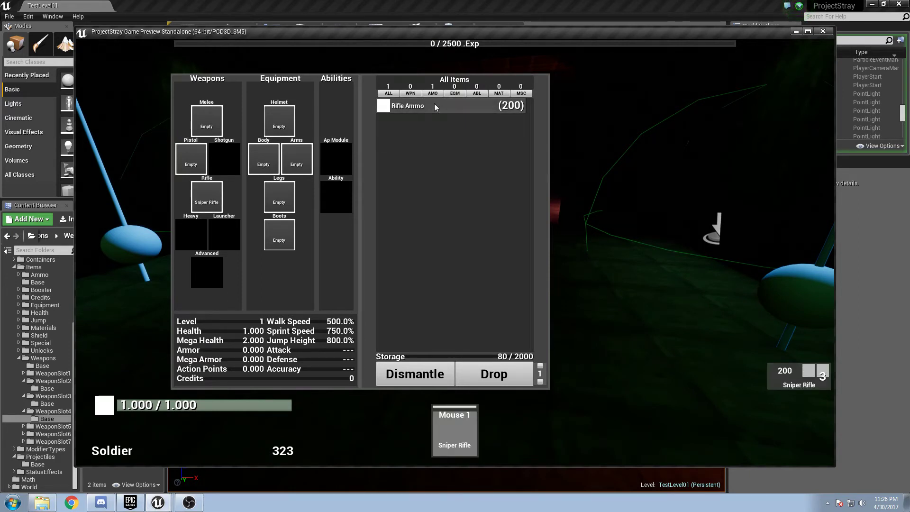
key("i")
key("w")
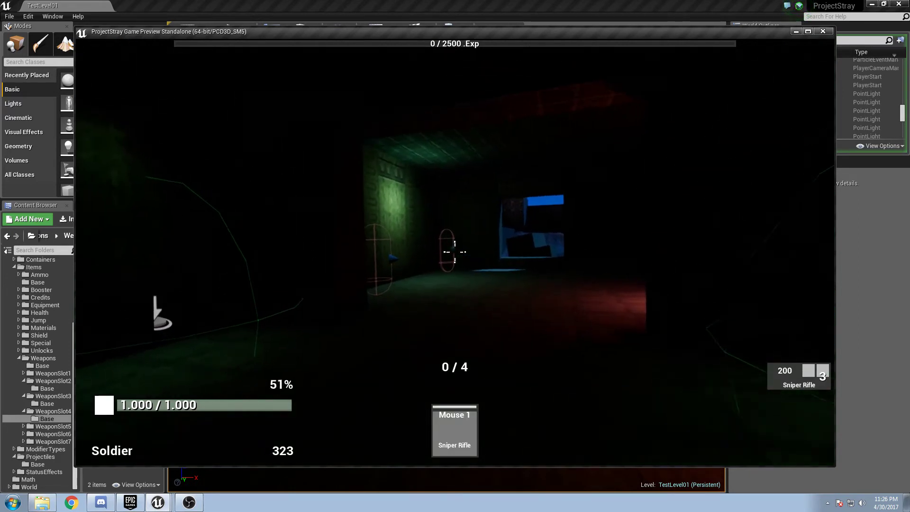
- Reload the Sniper Rifle and fire its full magazine at the far Base NPC while stepping back
key("r")
key("w")
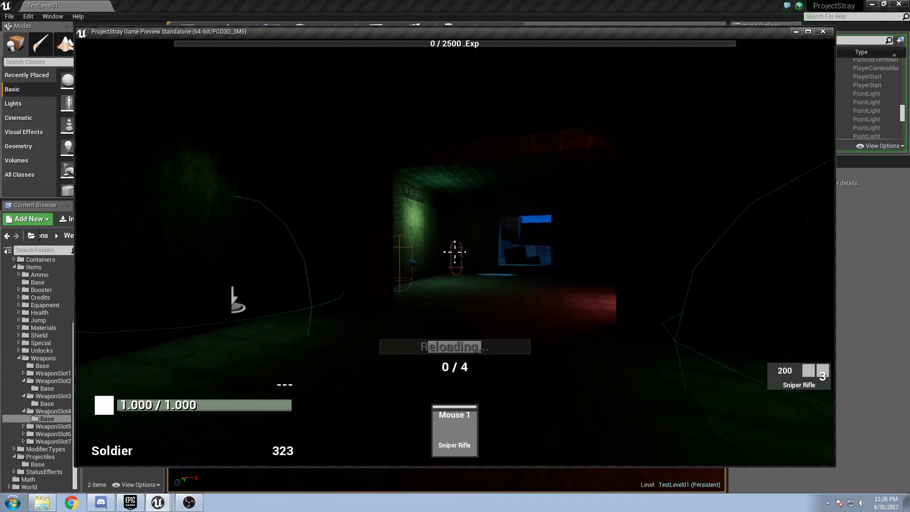
key("s")
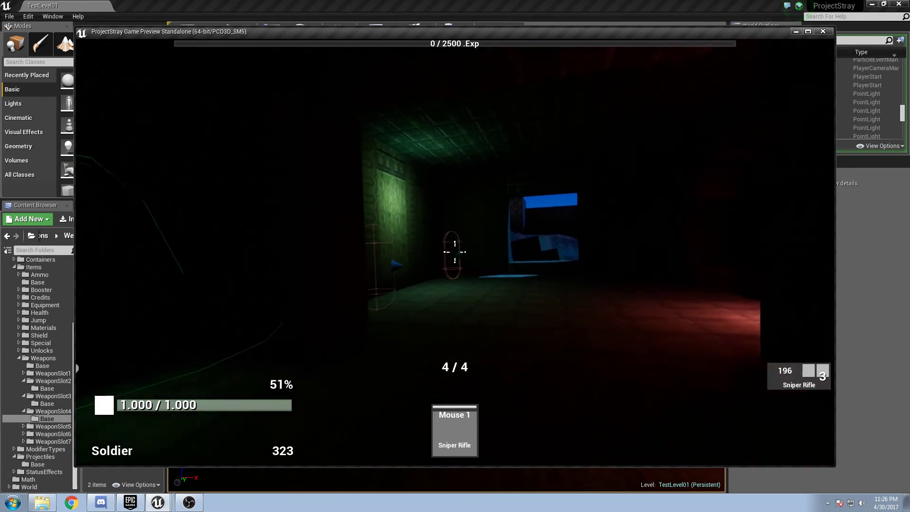
left_click(455, 251)
key("s")
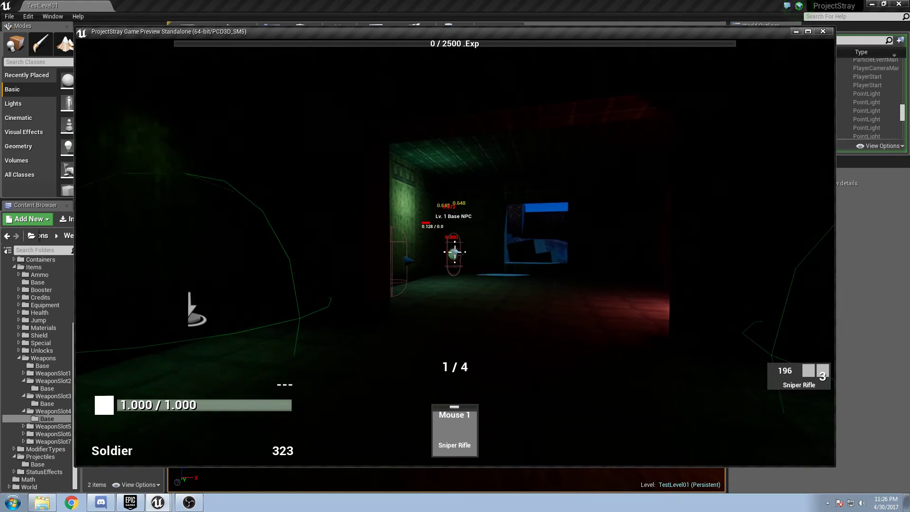
key("s")
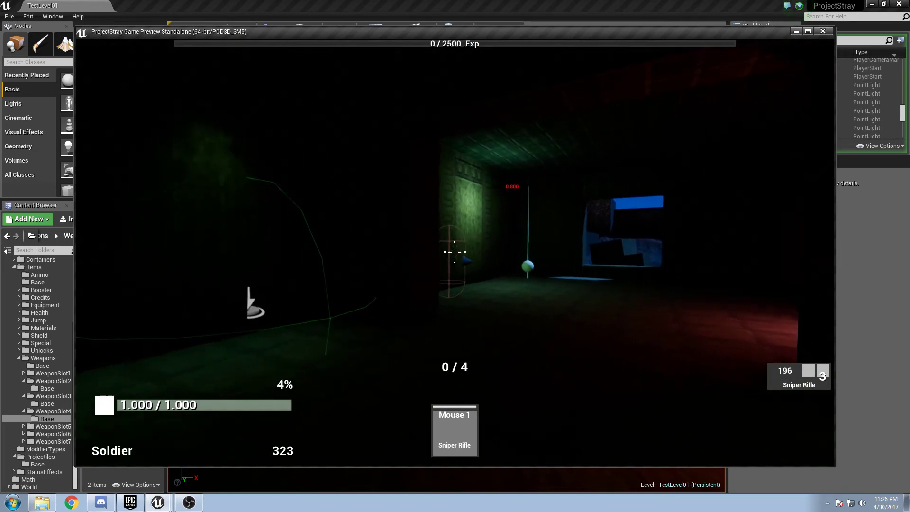
- Reload the Sniper Rifle and empty its magazine at the remaining Base NPC beside the green-lit wall
key("r")
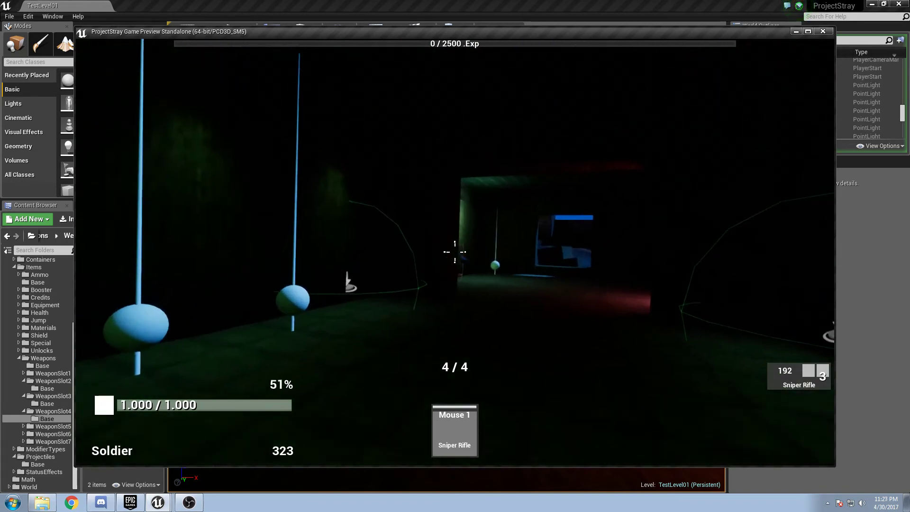
left_click(454, 252)
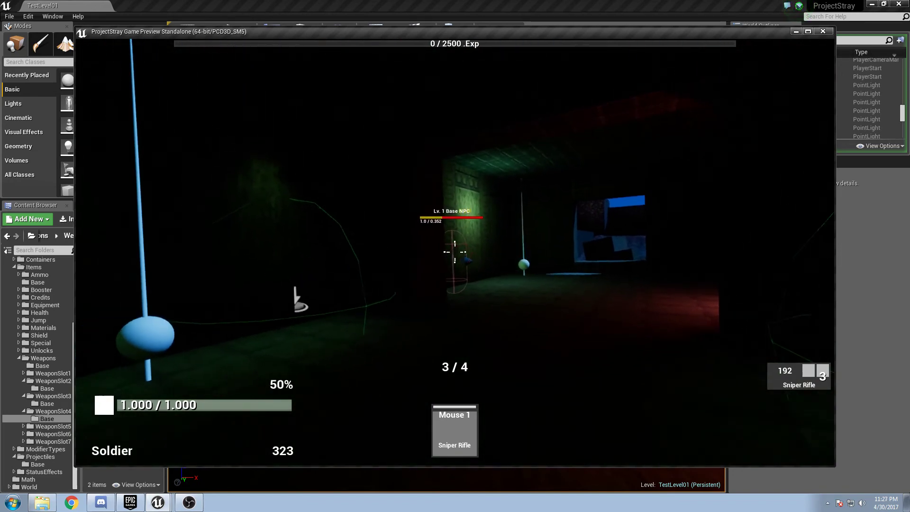
left_click(454, 252)
left_click(454, 251)
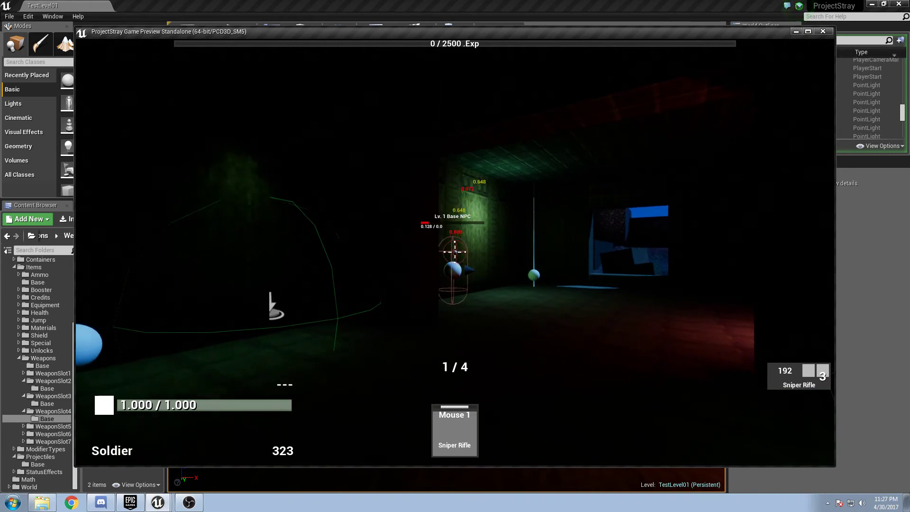
left_click(455, 251)
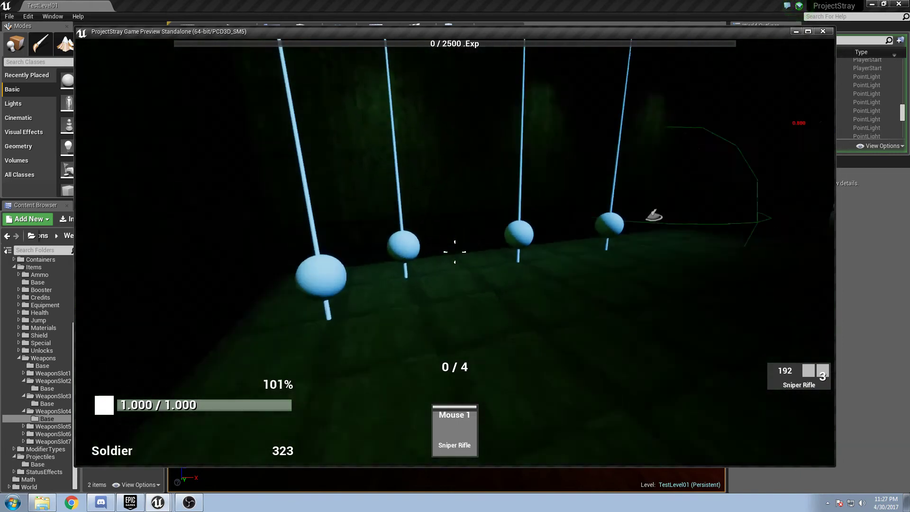
- Sprint to the far end of the hall, reload the Sniper Rifle and test-fire all four rounds at long range
key("w")
key("shift")
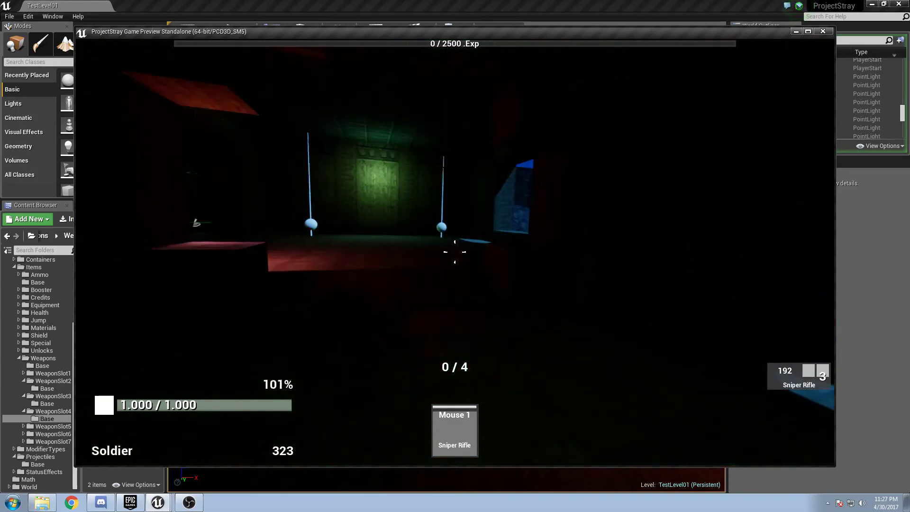
key("s")
key("r")
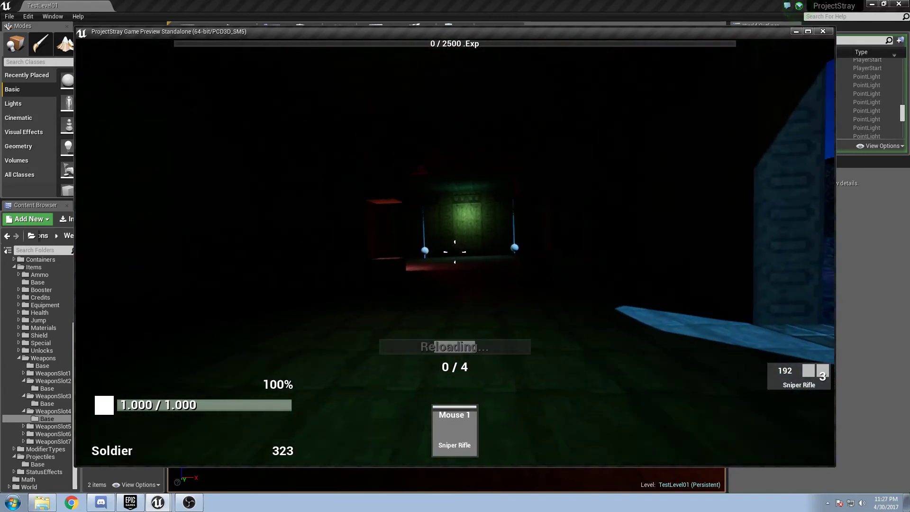
left_click(454, 251)
left_click(454, 252)
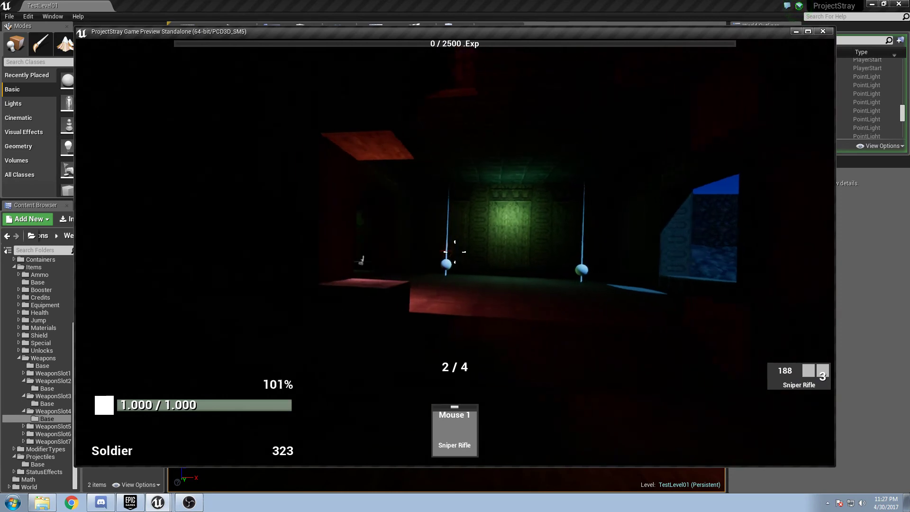
left_click(454, 252)
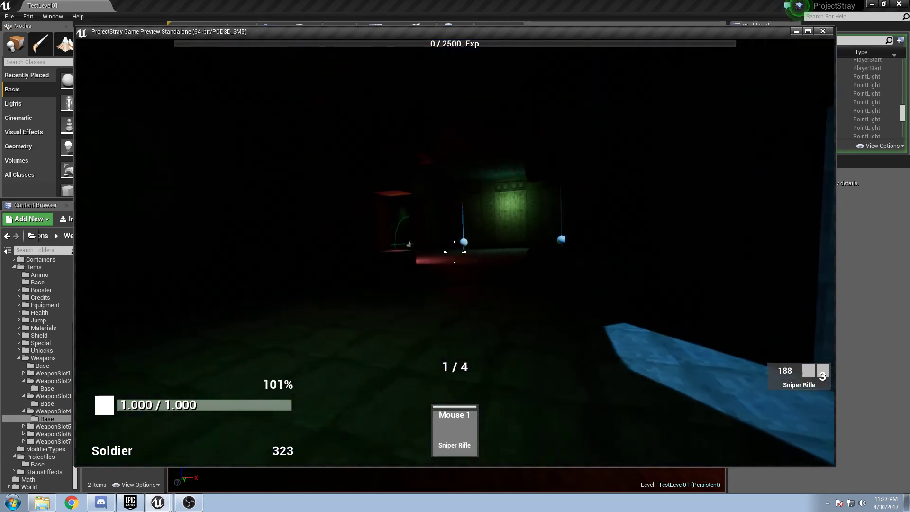
left_click(455, 251)
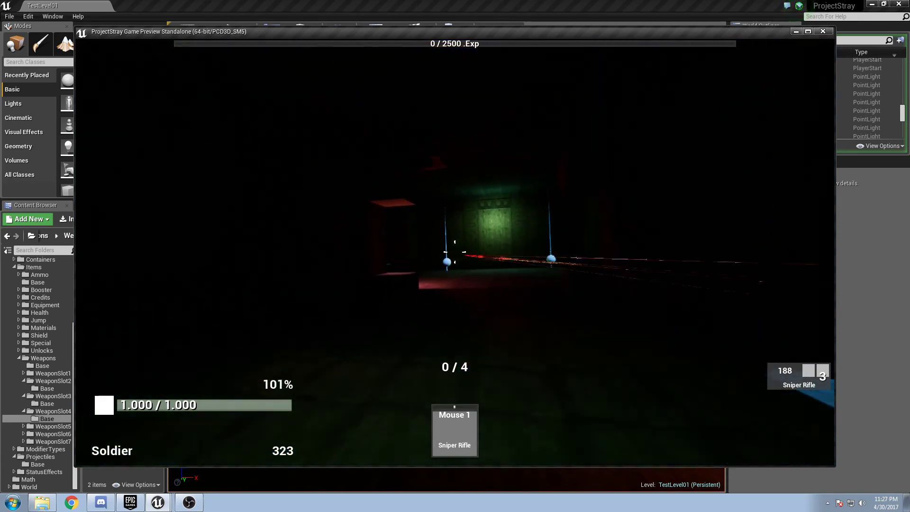
- Exit the standalone preview, save all project content and minimize the weapon data table window
key("Escape")
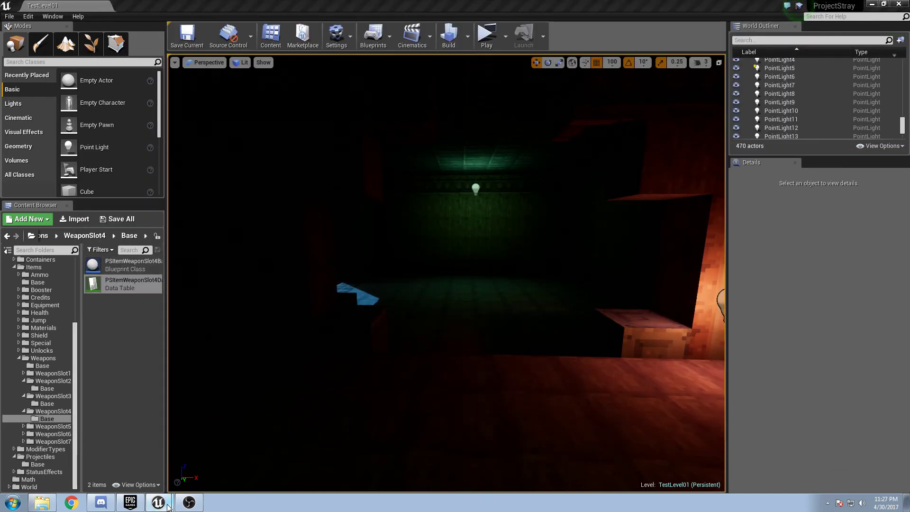
key("alt+Tab")
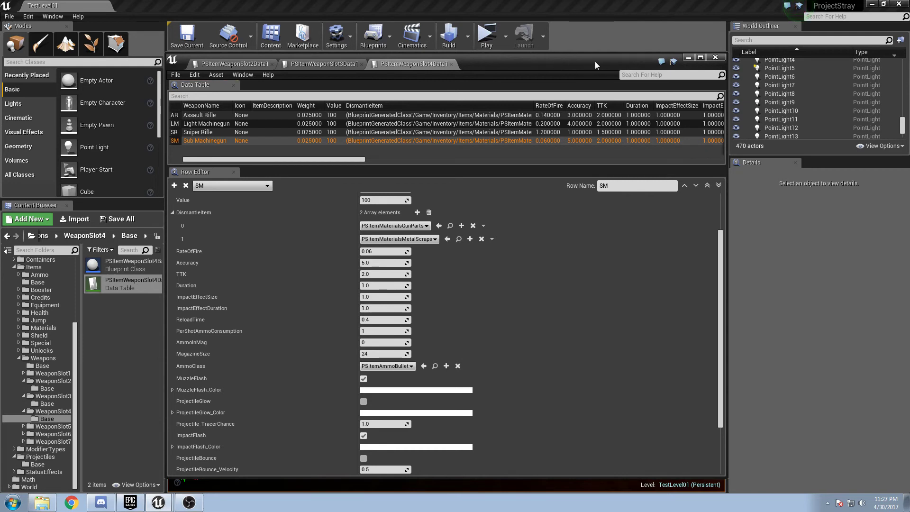
left_click(129, 220)
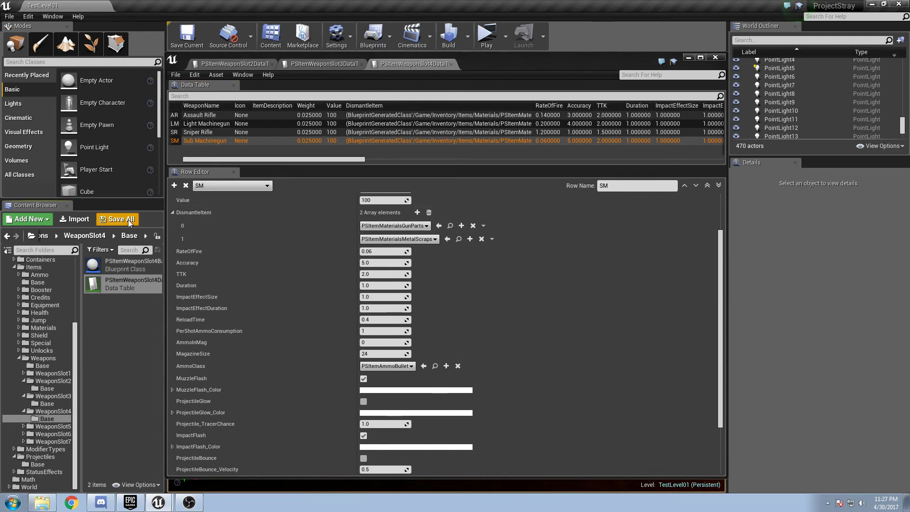
left_click(688, 57)
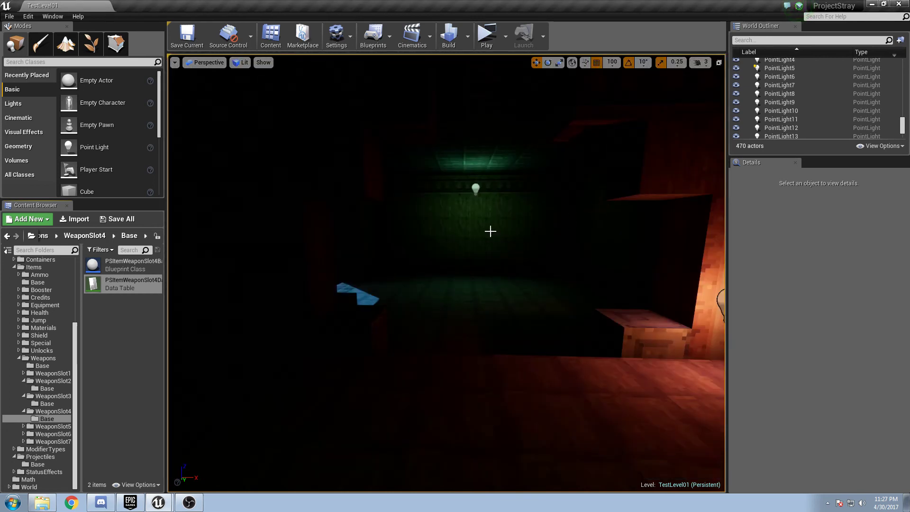